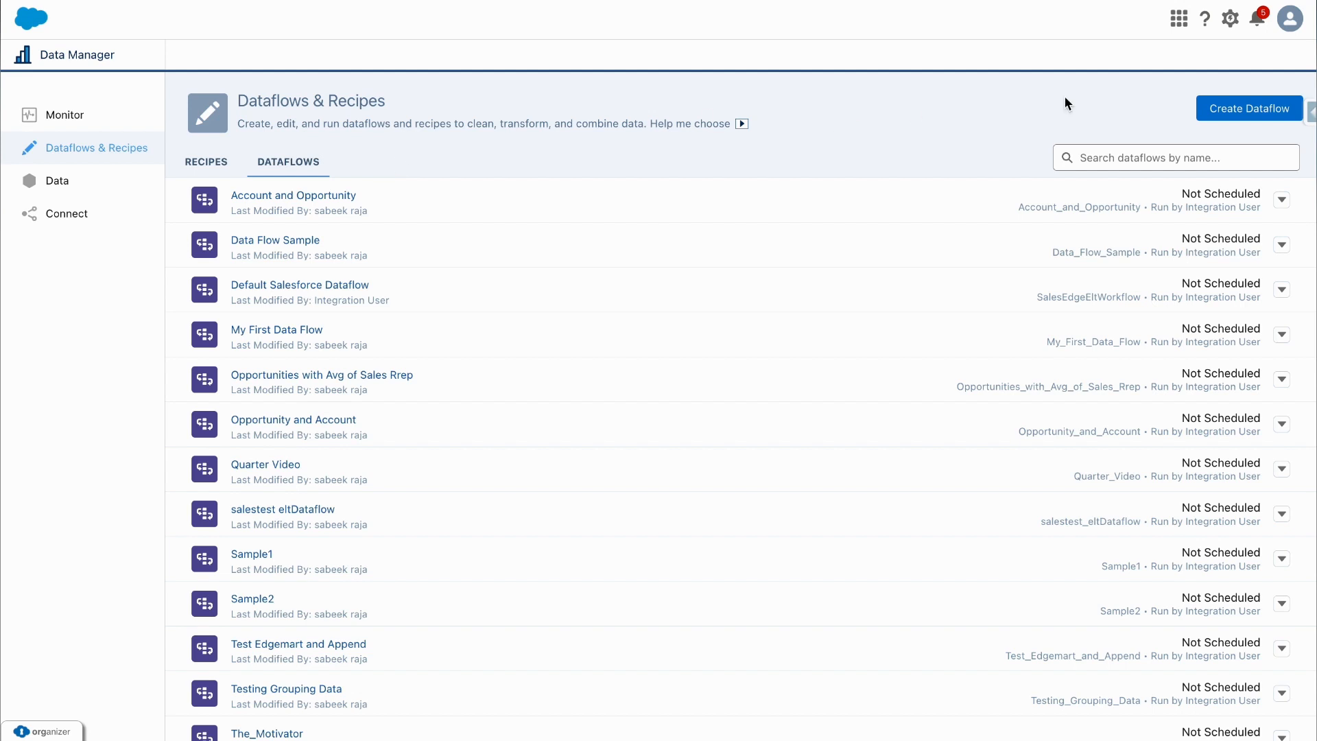
- Create a new dataflow named Sample_Acc_Amount
{"action": "left_click", "coordinate": [1240, 112]}
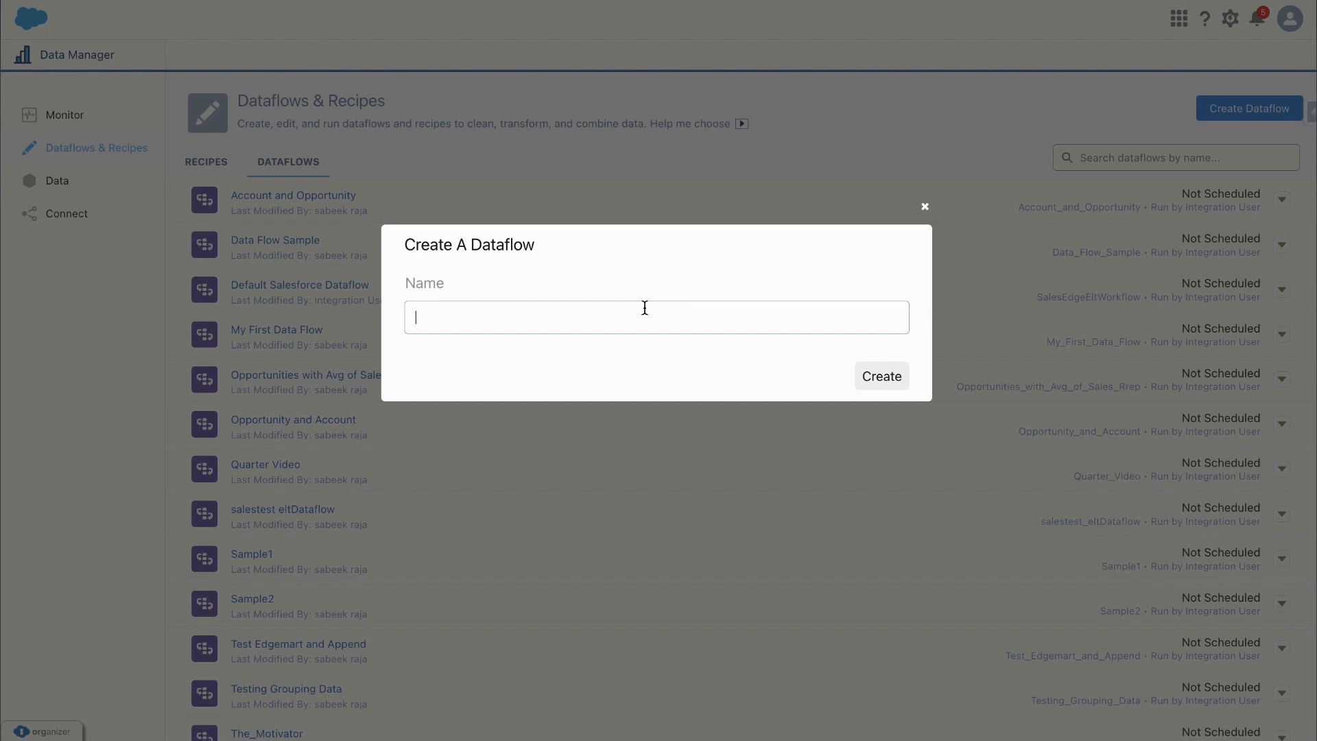
{"action": "type", "text": "Sample"}
{"action": "type", "text": "_Acc_Amount"}
{"action": "left_click", "coordinate": [881, 382]}
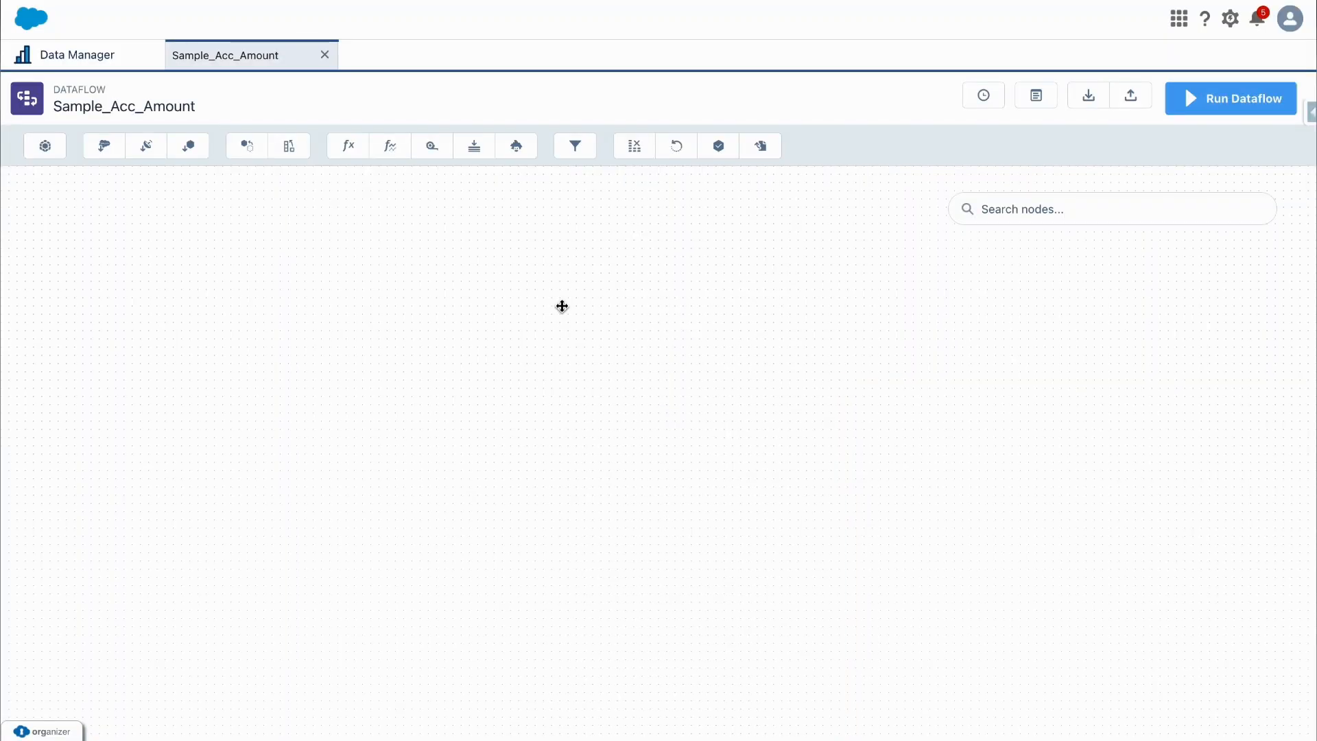
- Start an sfdcDigest node named Account with Account as its source object
{"action": "left_click", "coordinate": [106, 151]}
{"action": "left_click", "coordinate": [498, 238]}
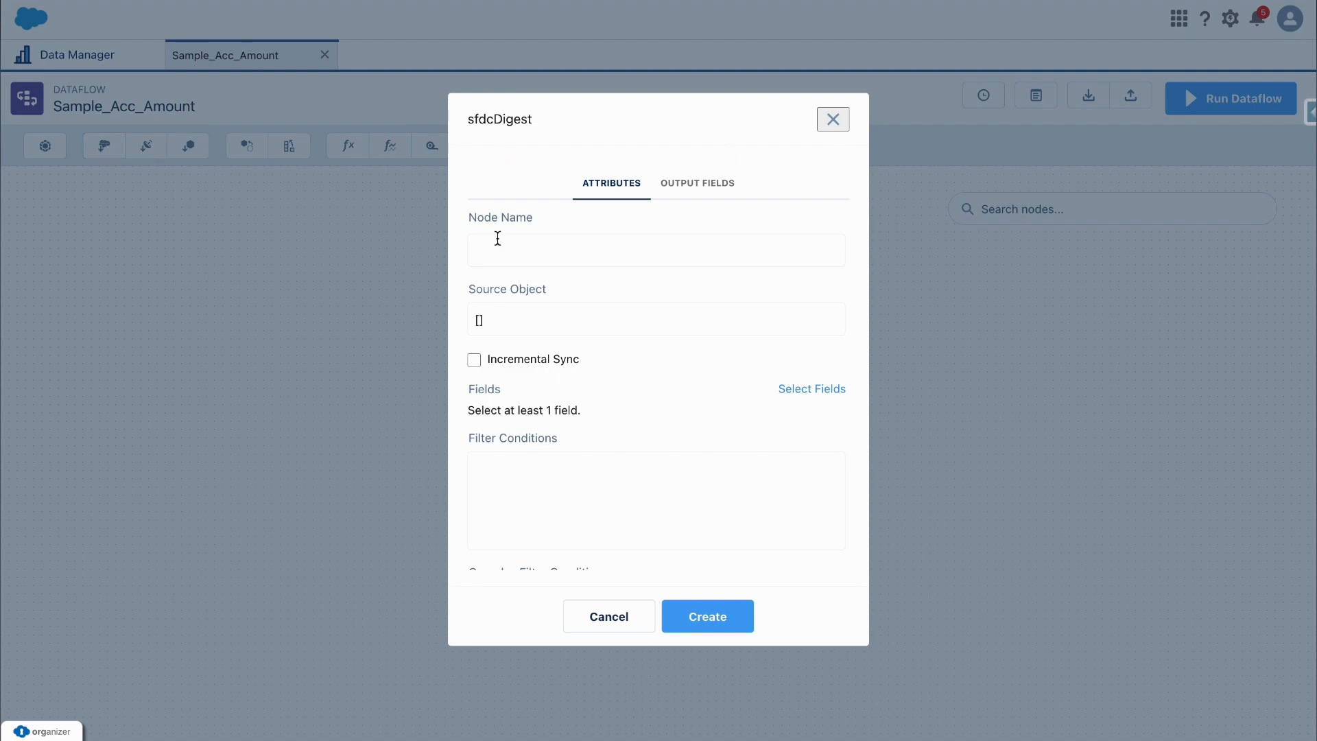
{"action": "type", "text": "Account"}
{"action": "left_click", "coordinate": [519, 318]}
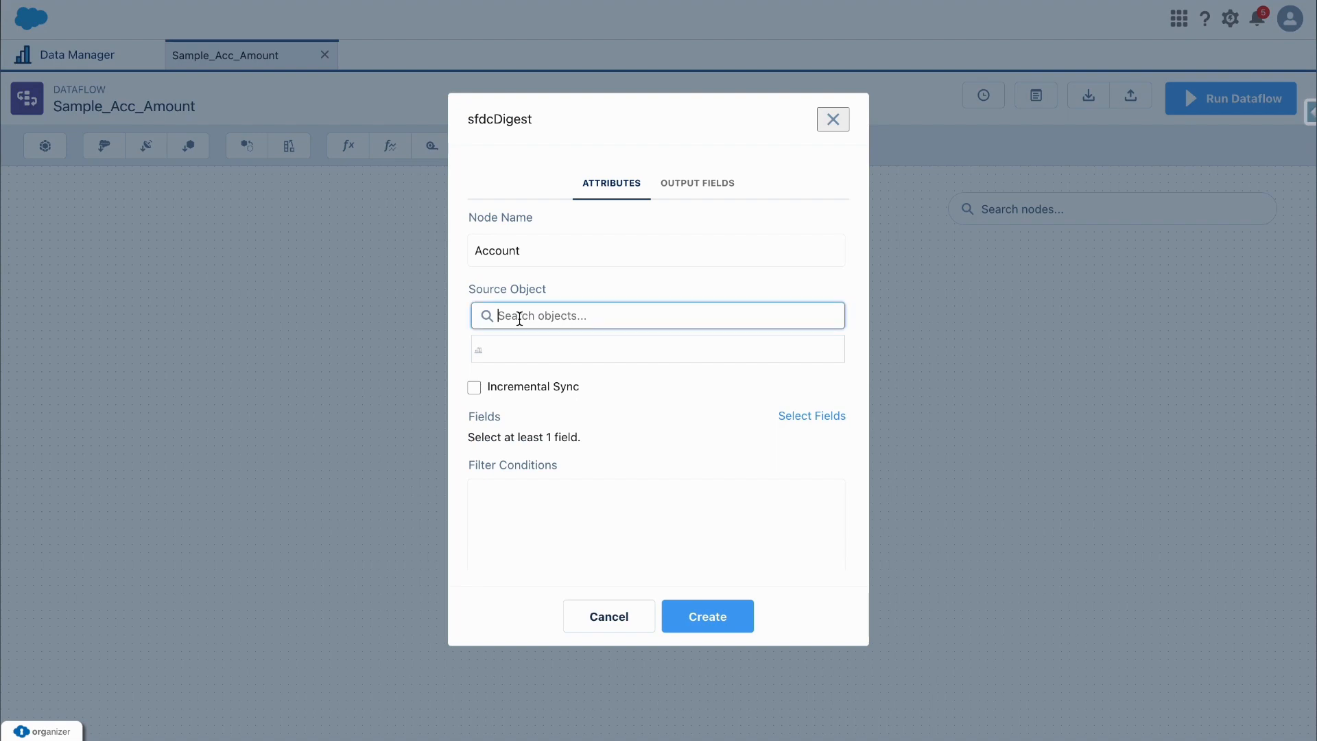
{"action": "type", "text": "account"}
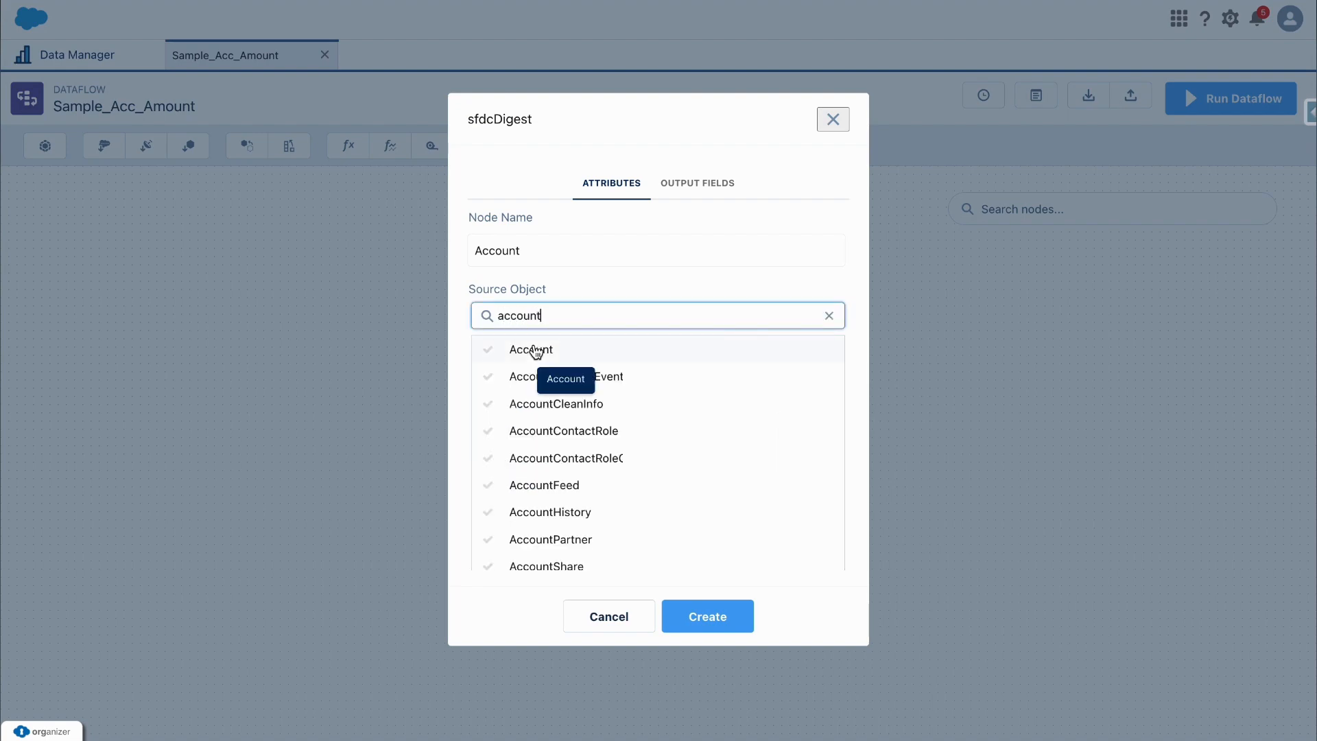
{"action": "left_click", "coordinate": [536, 350]}
- Include the Id field in the Account digest's field selection
{"action": "scroll", "coordinate": [645, 344], "scroll_direction": "down", "scroll_amount": 1}
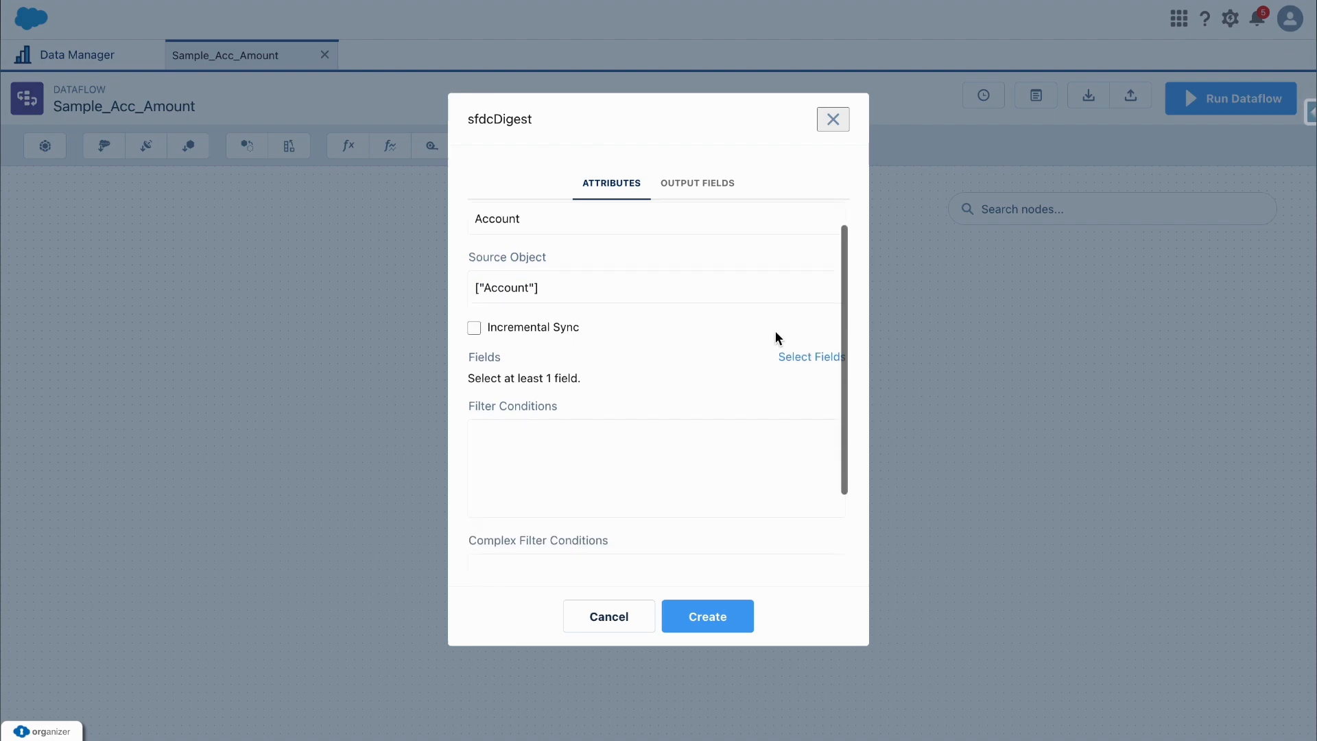
{"action": "left_click", "coordinate": [796, 357]}
{"action": "left_click", "coordinate": [625, 387]}
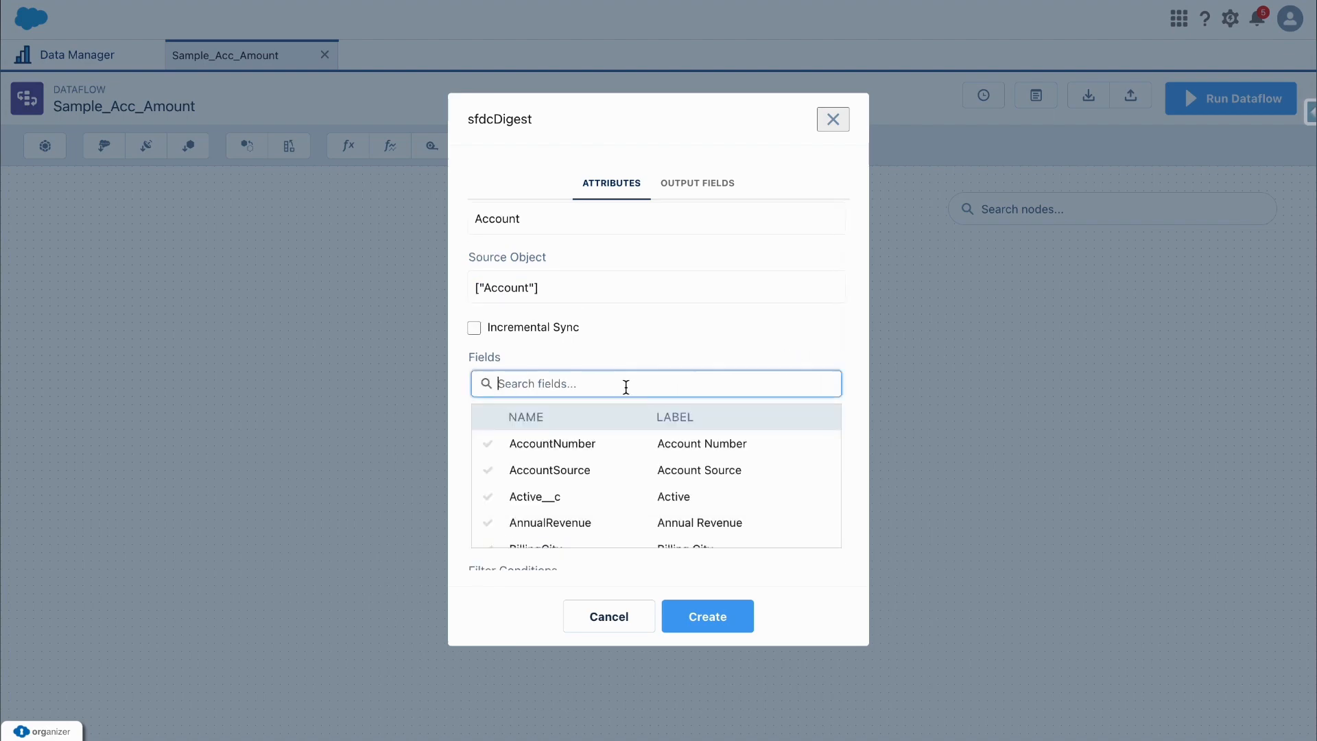
{"action": "type", "text": "Id"}
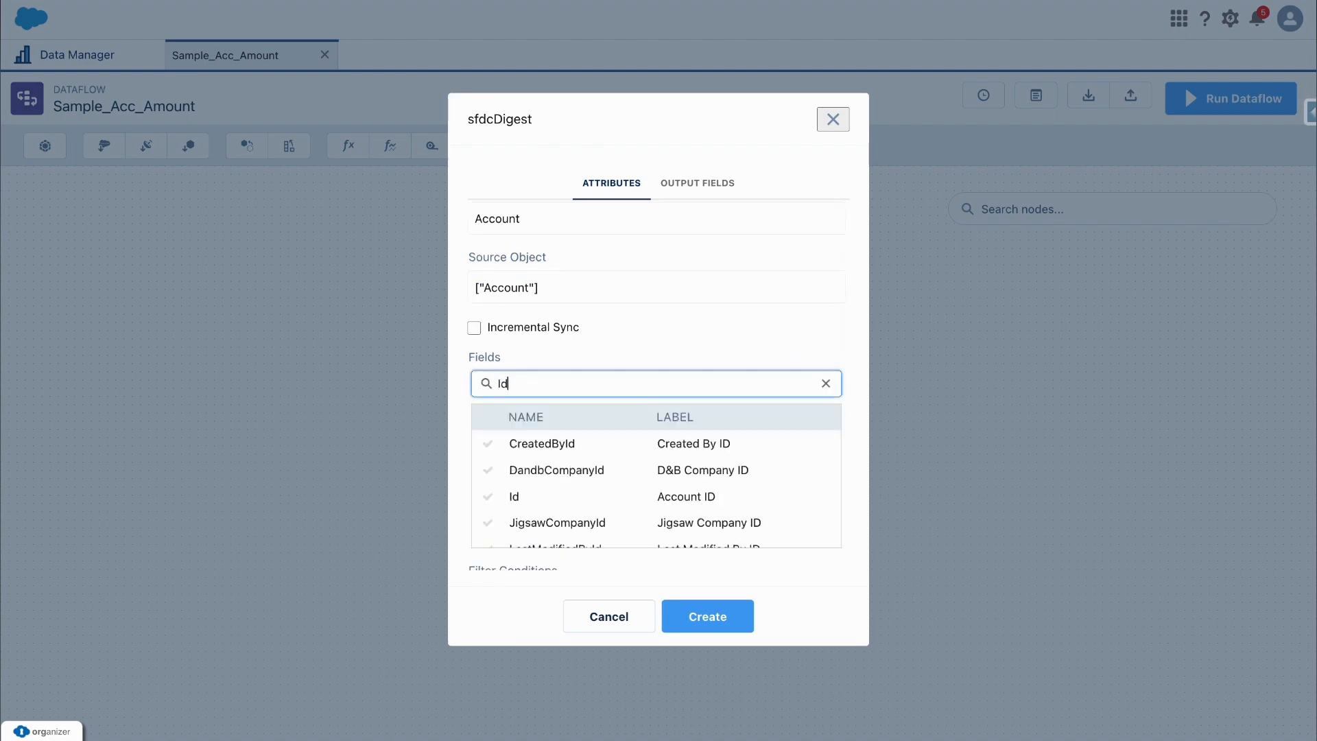
{"action": "left_click", "coordinate": [521, 496]}
- Add the Name field and create the Account node, placing it a little lower on the canvas
{"action": "left_click", "coordinate": [505, 389]}
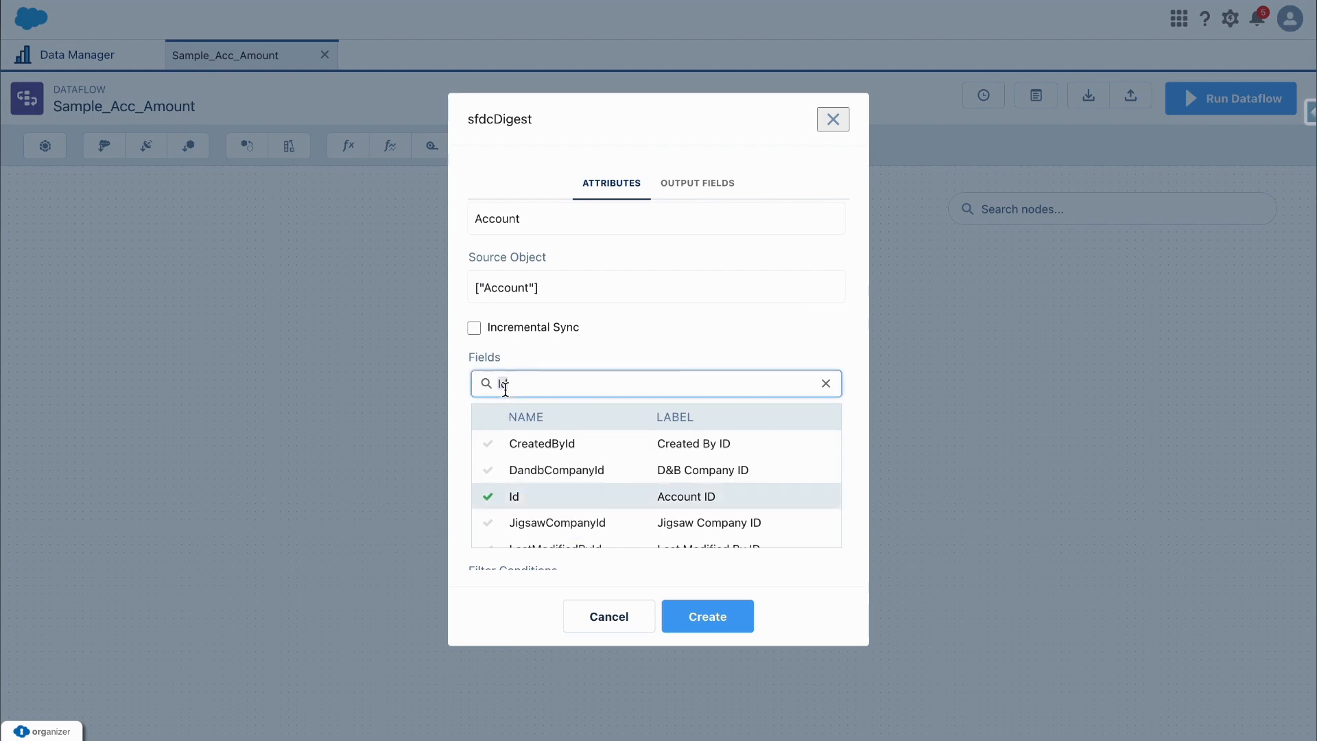
{"action": "key", "text": "BackSpace"}
{"action": "key", "text": "BackSpace"}
{"action": "type", "text": "name"}
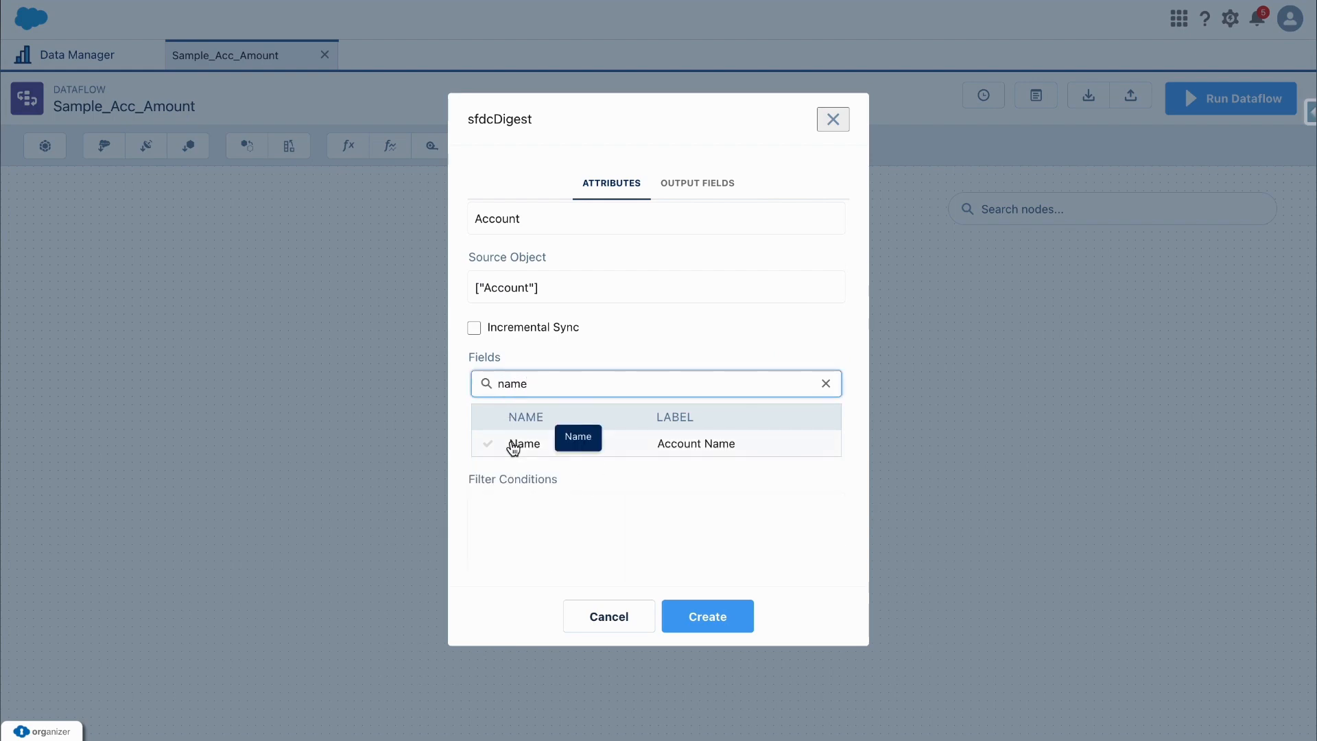
{"action": "left_click", "coordinate": [515, 440]}
{"action": "left_click", "coordinate": [534, 357]}
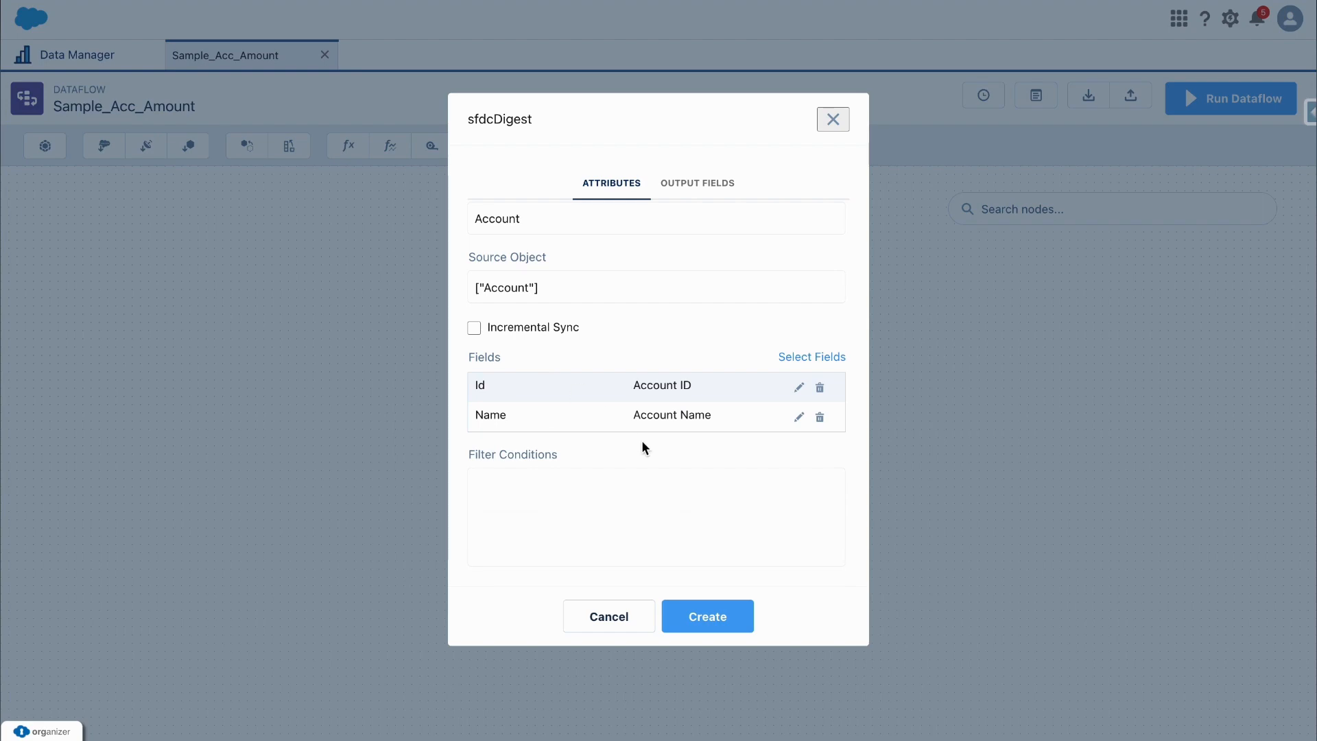
{"action": "left_click", "coordinate": [703, 619]}
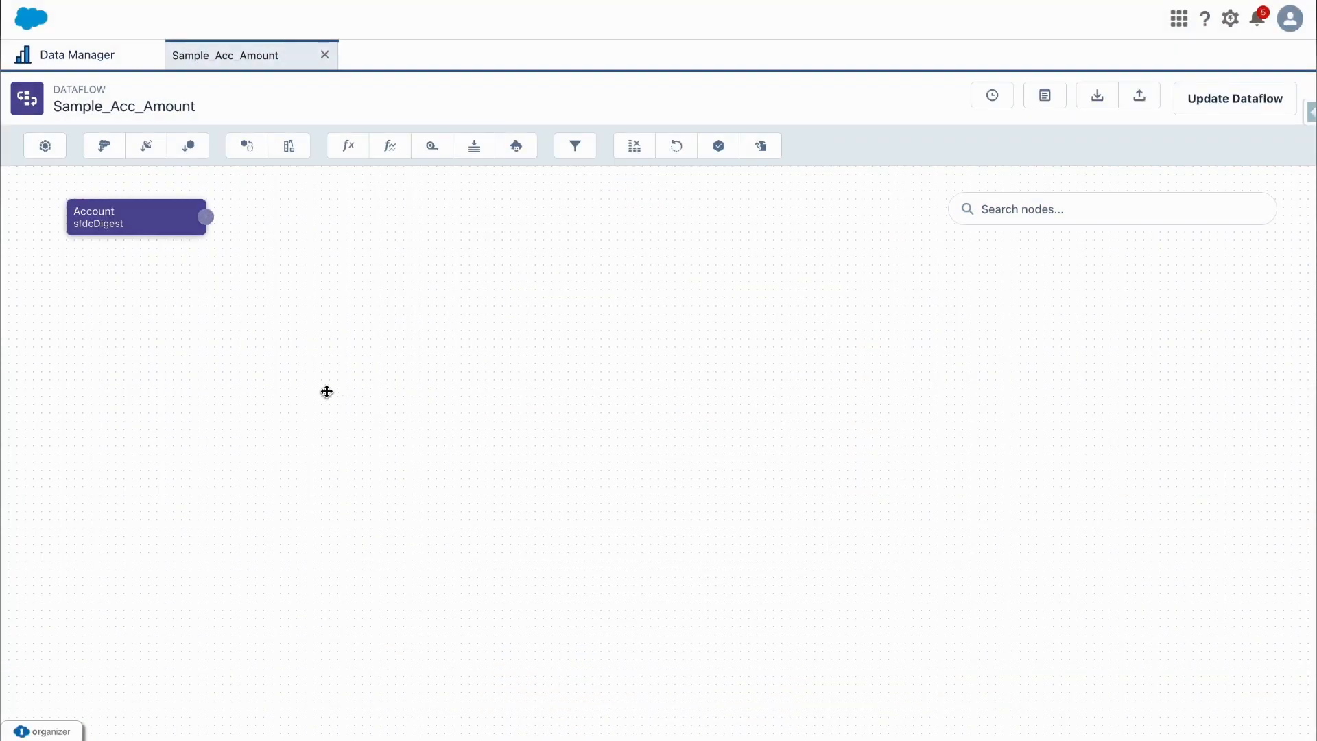
{"action": "left_click_drag", "start_coordinate": [139, 224], "coordinate": [177, 321]}
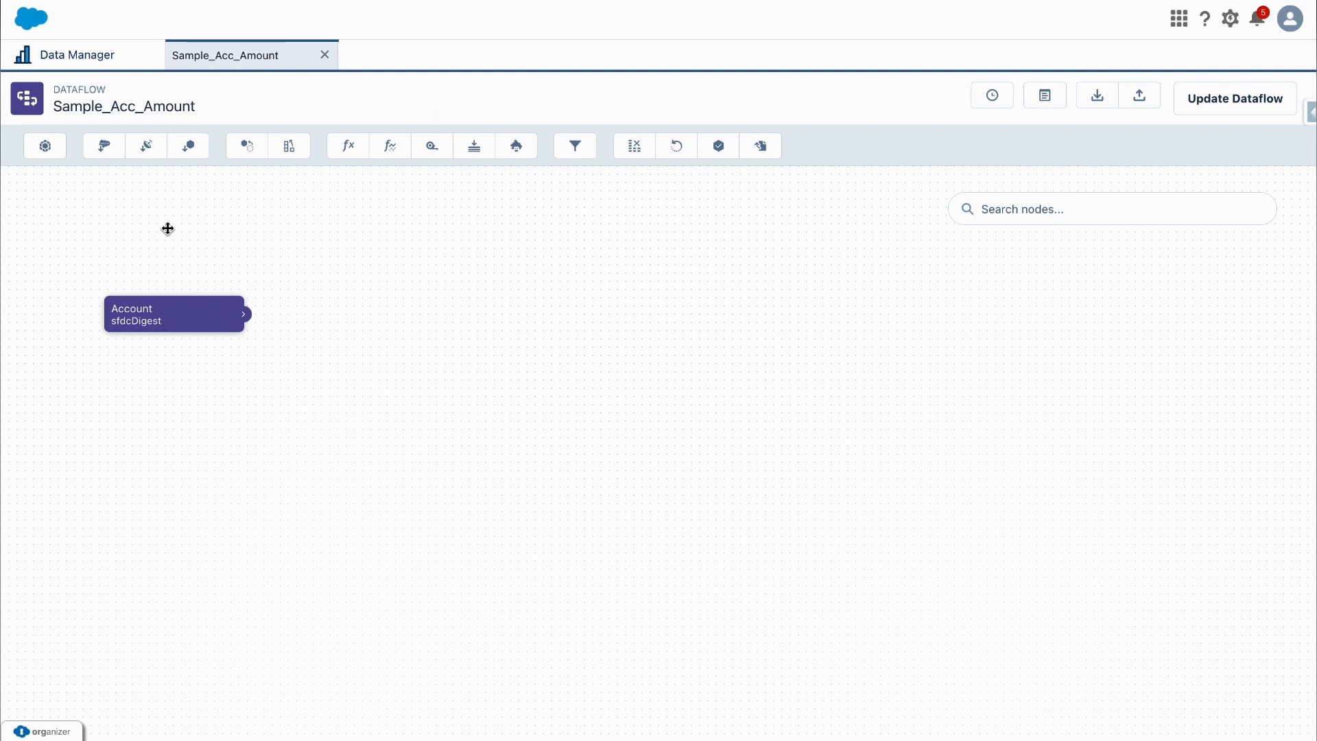
- Start a second sfdcDigest node named Opportunity with Opportunity as its source object
{"action": "left_click", "coordinate": [104, 146]}
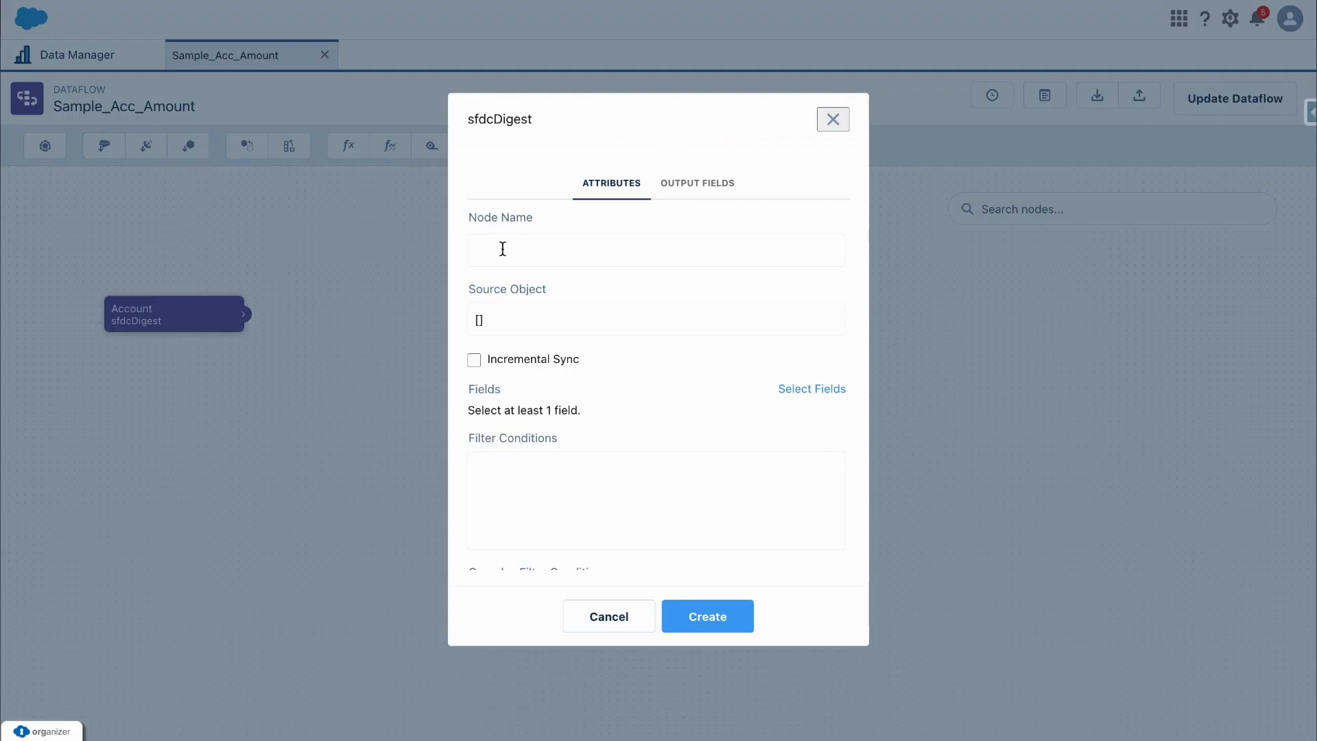
{"action": "type", "text": "Opportunity"}
{"action": "left_click", "coordinate": [483, 325]}
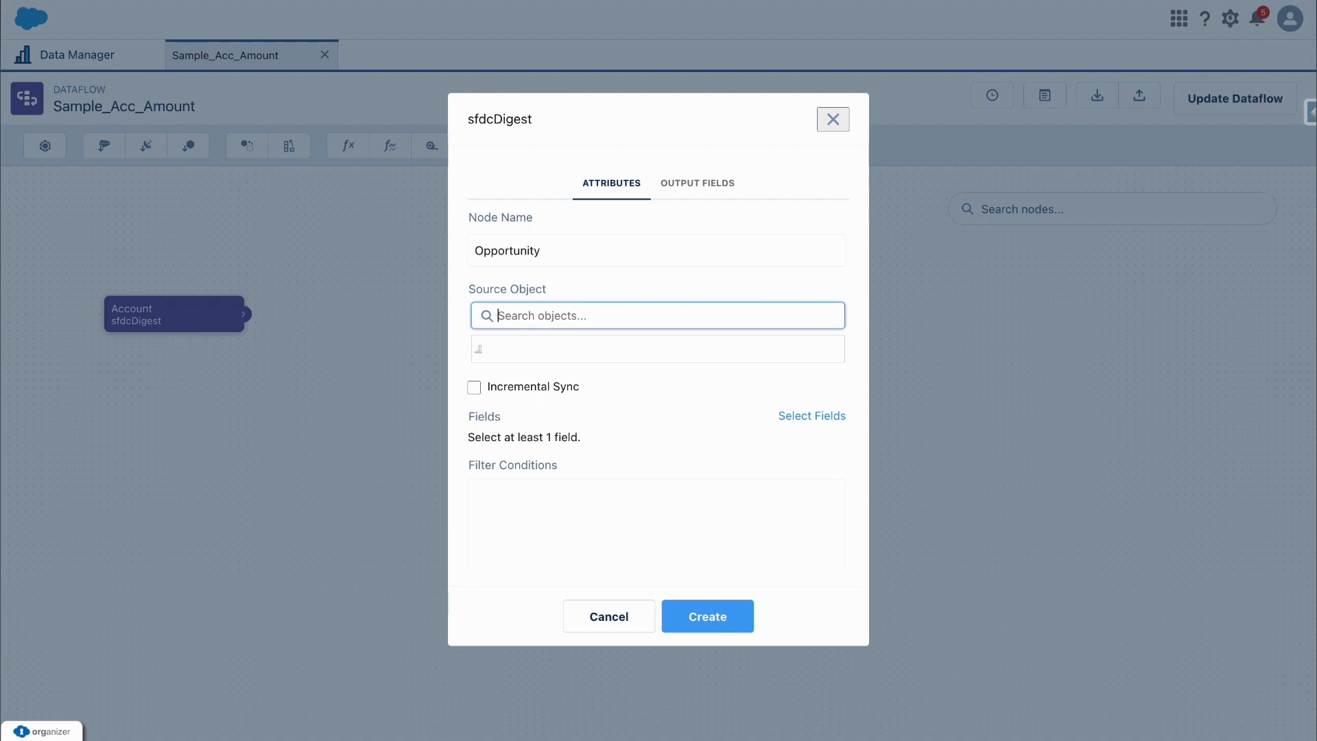
{"action": "type", "text": "oppor"}
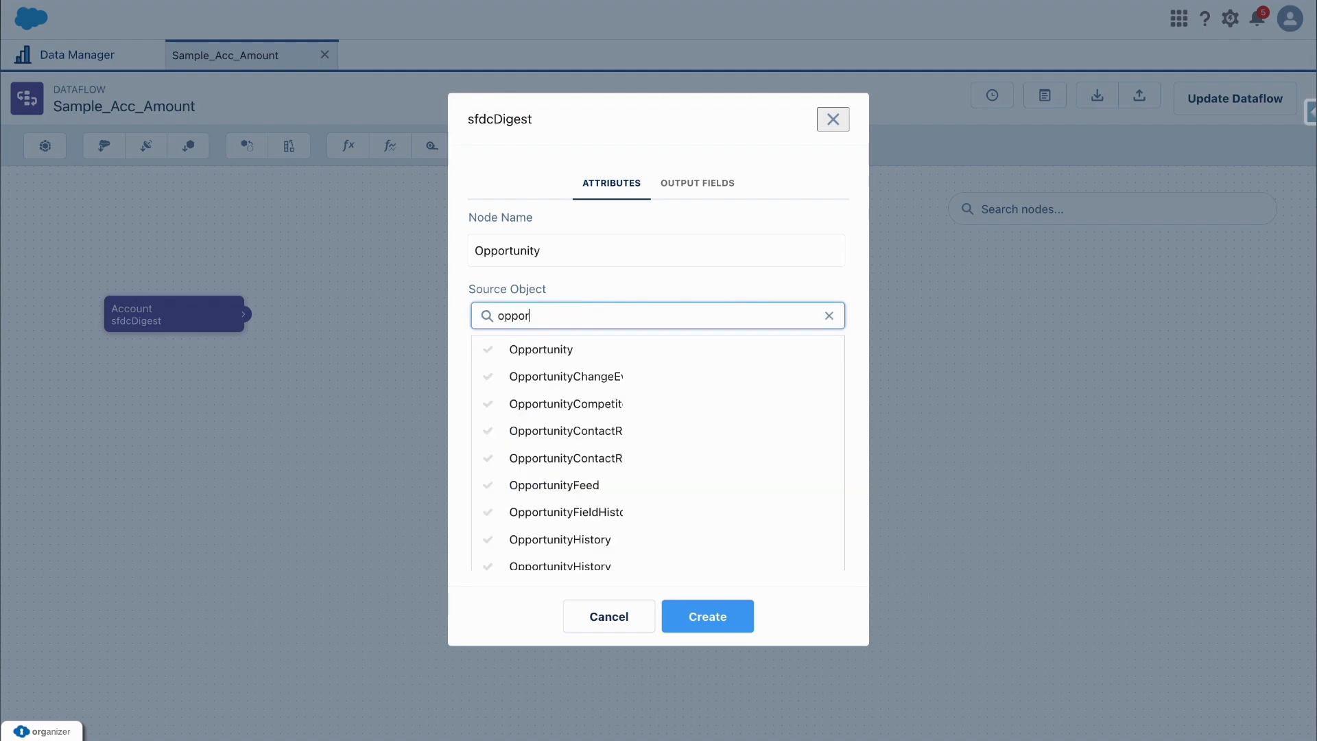
{"action": "left_click", "coordinate": [538, 351]}
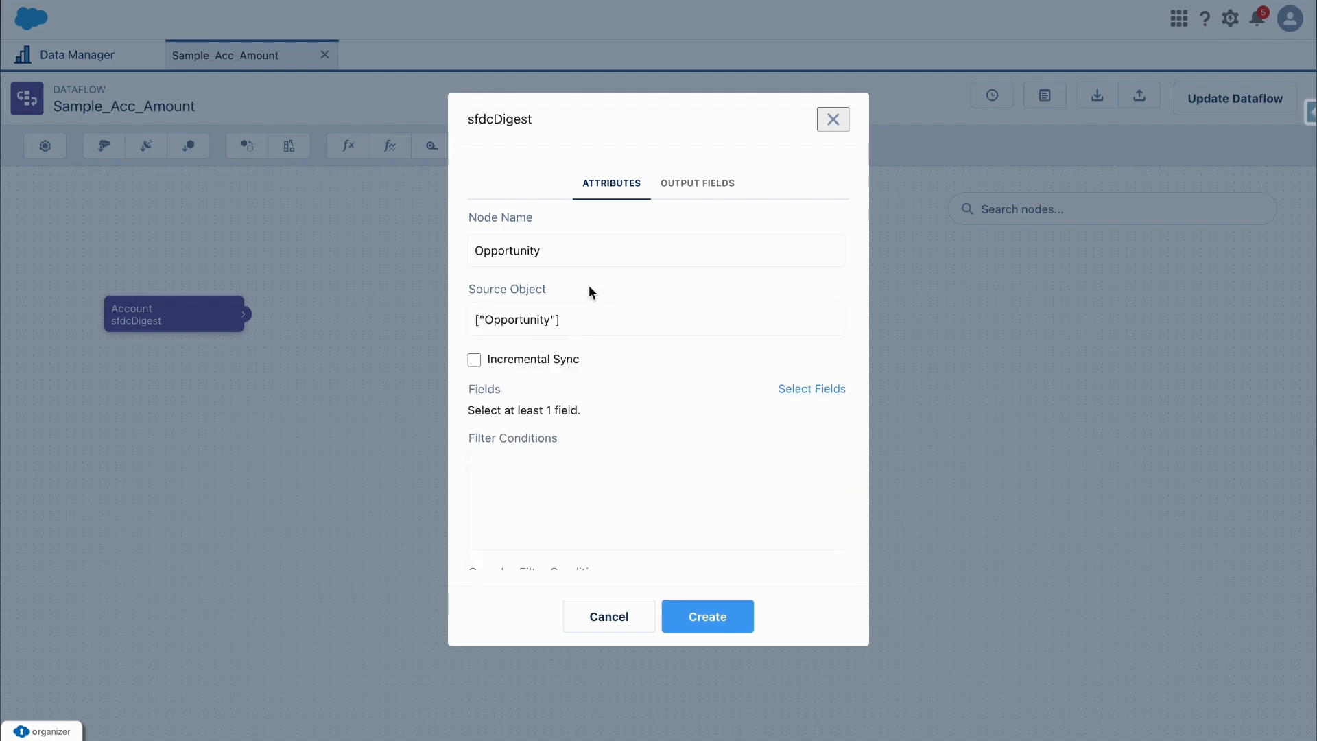
- Include the Amount field in the Opportunity digest's field selection
{"action": "left_click", "coordinate": [812, 386]}
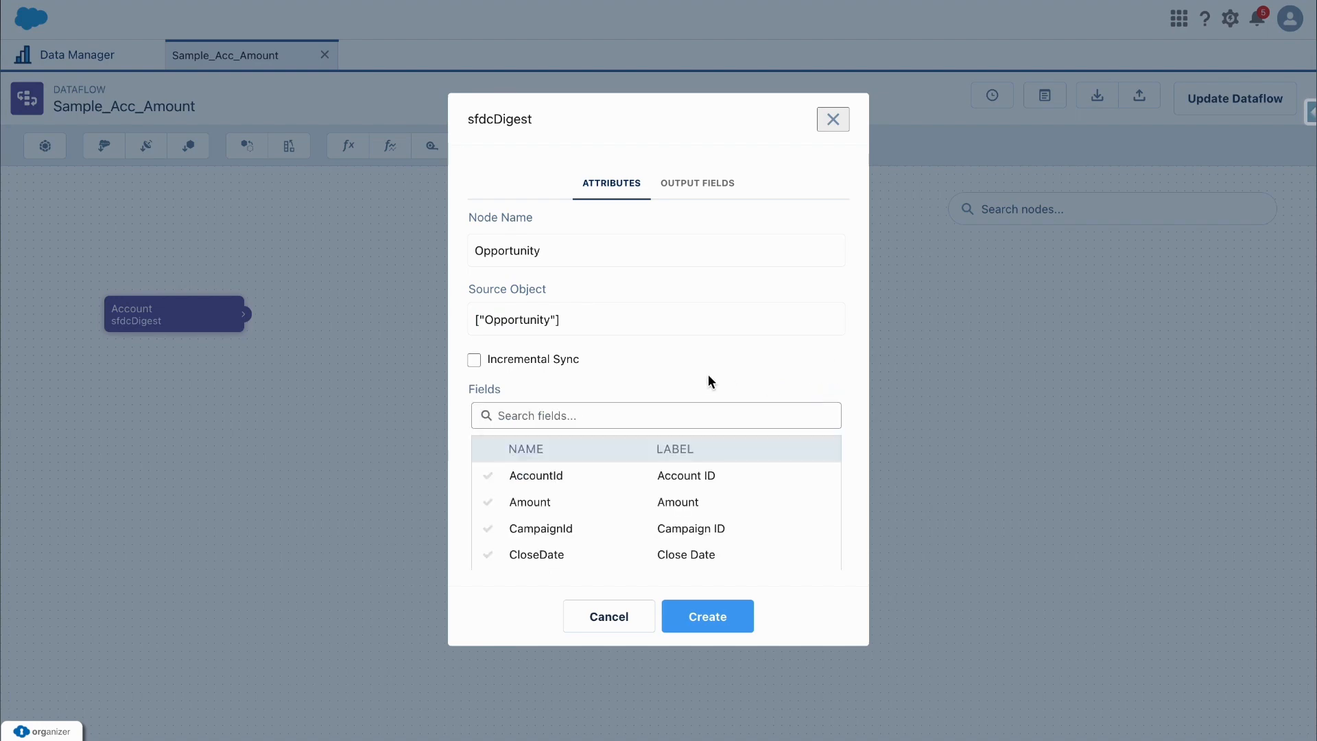
{"action": "scroll", "coordinate": [707, 375], "scroll_direction": "down", "scroll_amount": 1}
{"action": "left_click", "coordinate": [657, 382]}
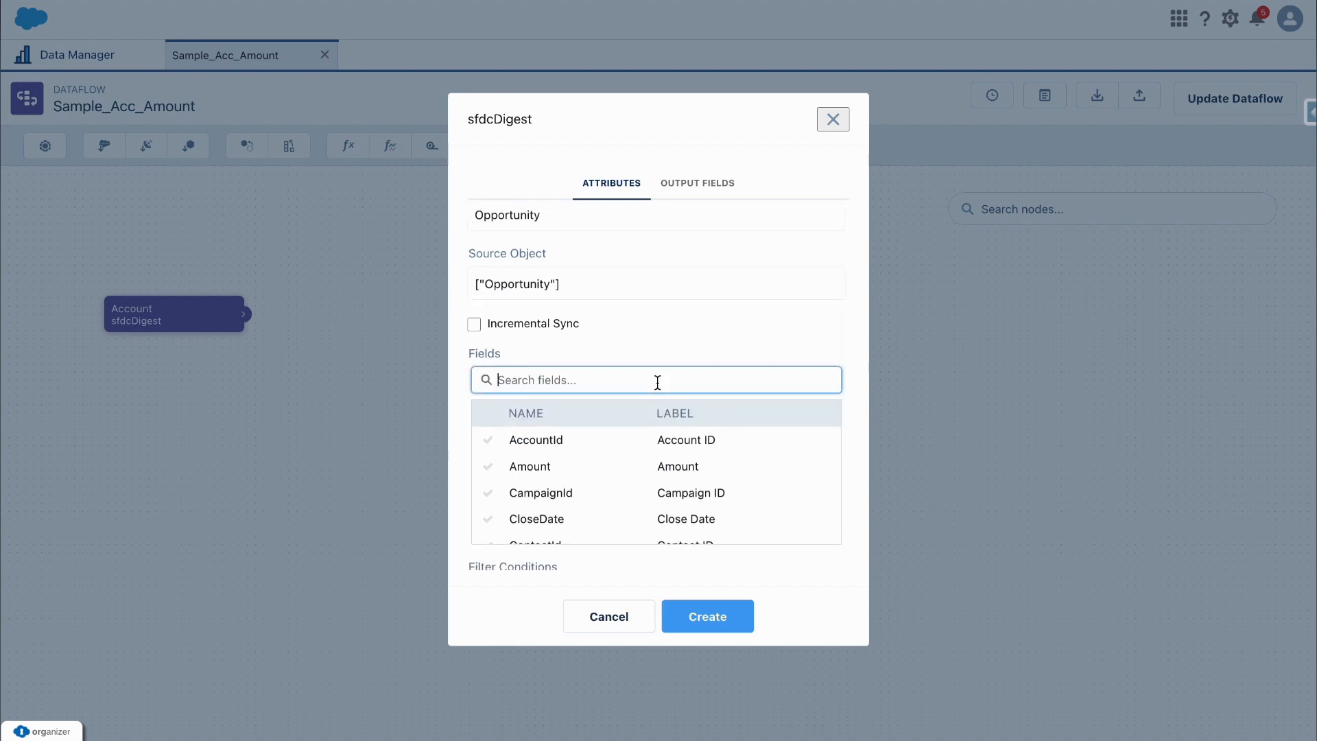
{"action": "type", "text": "am"}
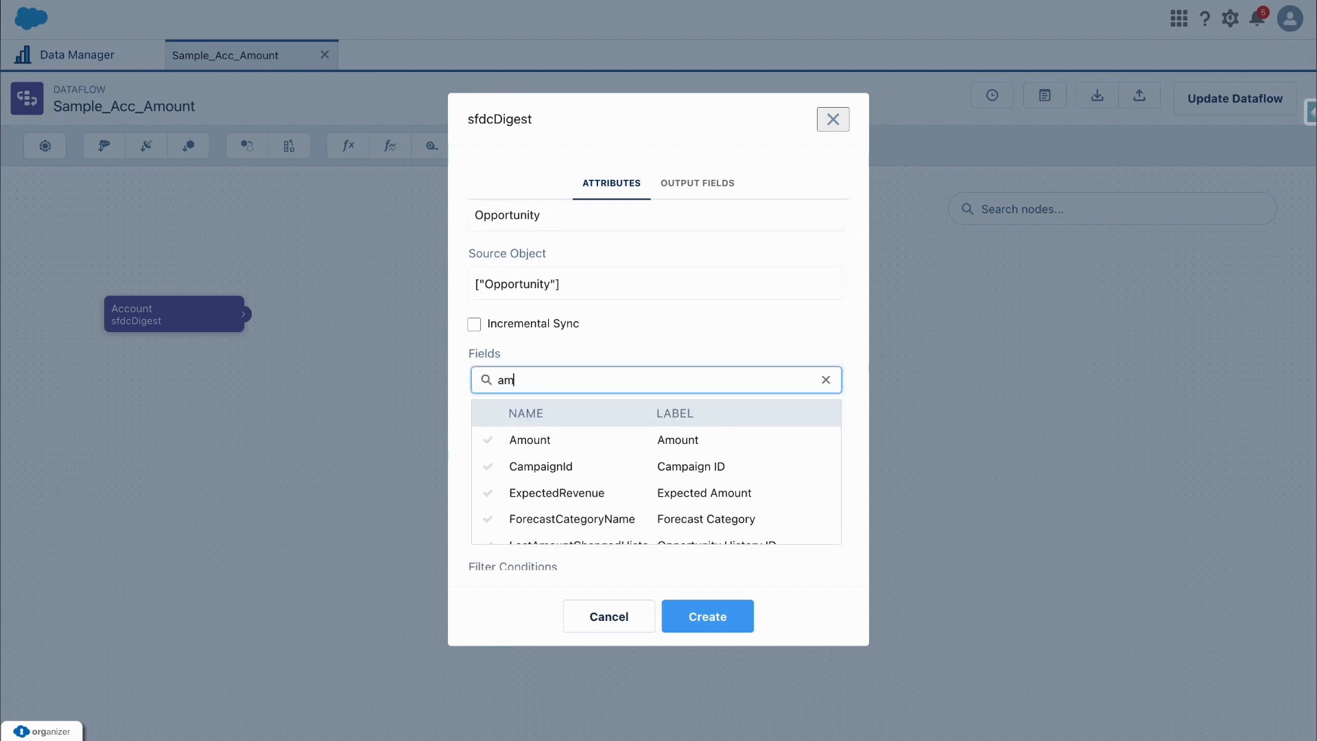
{"action": "type", "text": "ount"}
{"action": "left_click", "coordinate": [557, 440]}
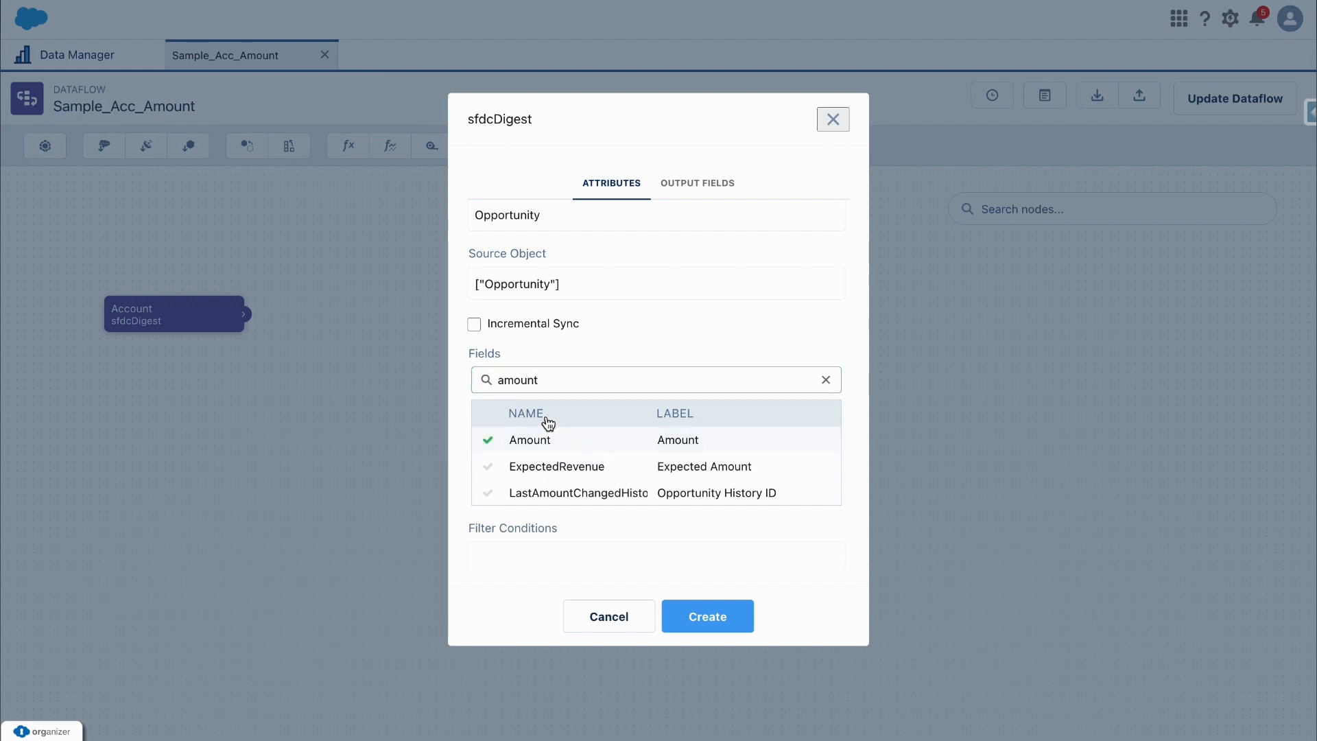
- Add the AccountId field and create the Opportunity node, placing it below the Account node
{"action": "double_click", "coordinate": [522, 382]}
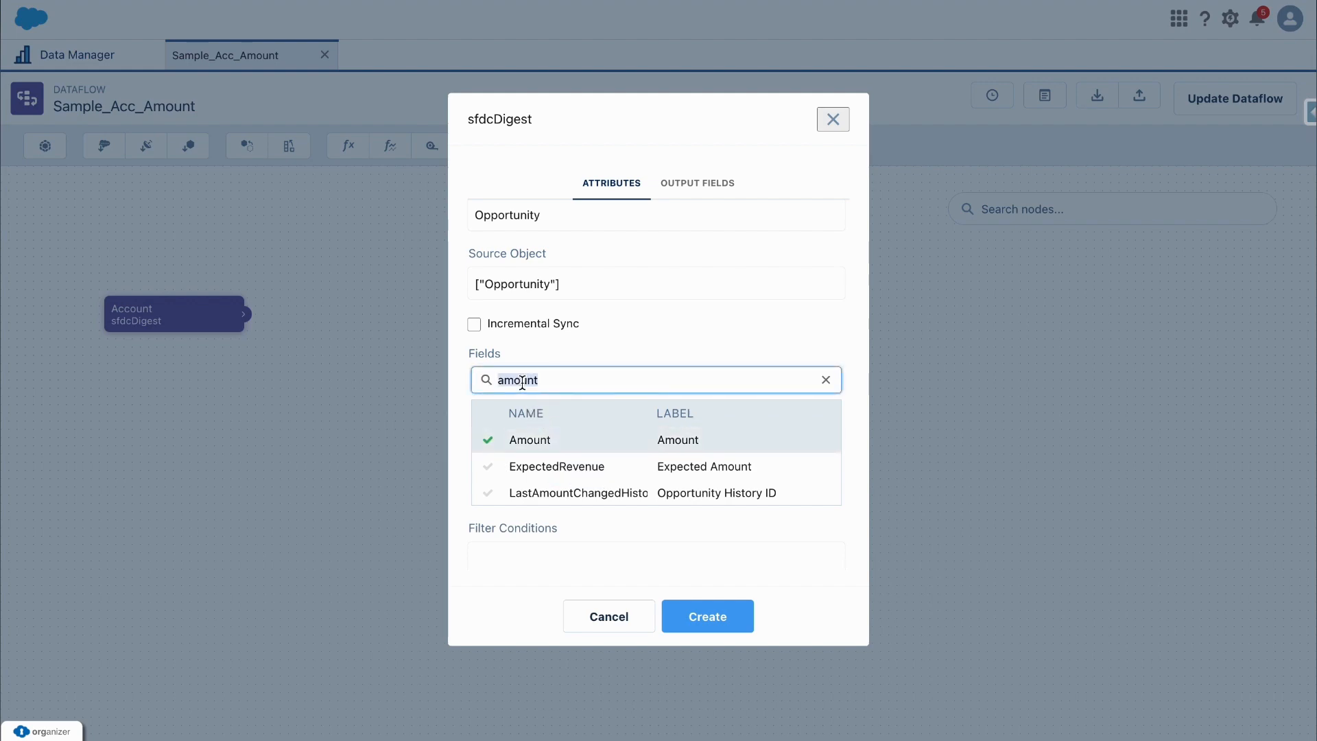
{"action": "type", "text": "acc"}
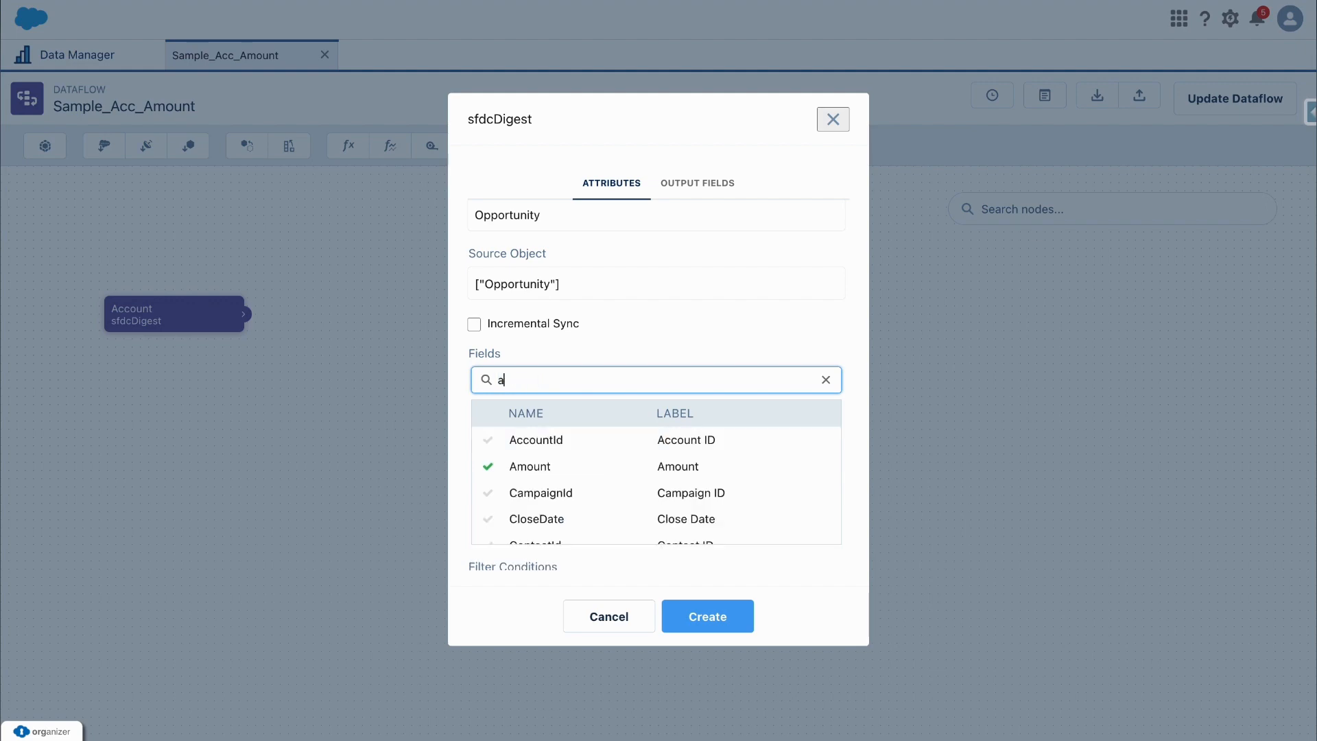
{"action": "left_click", "coordinate": [536, 441]}
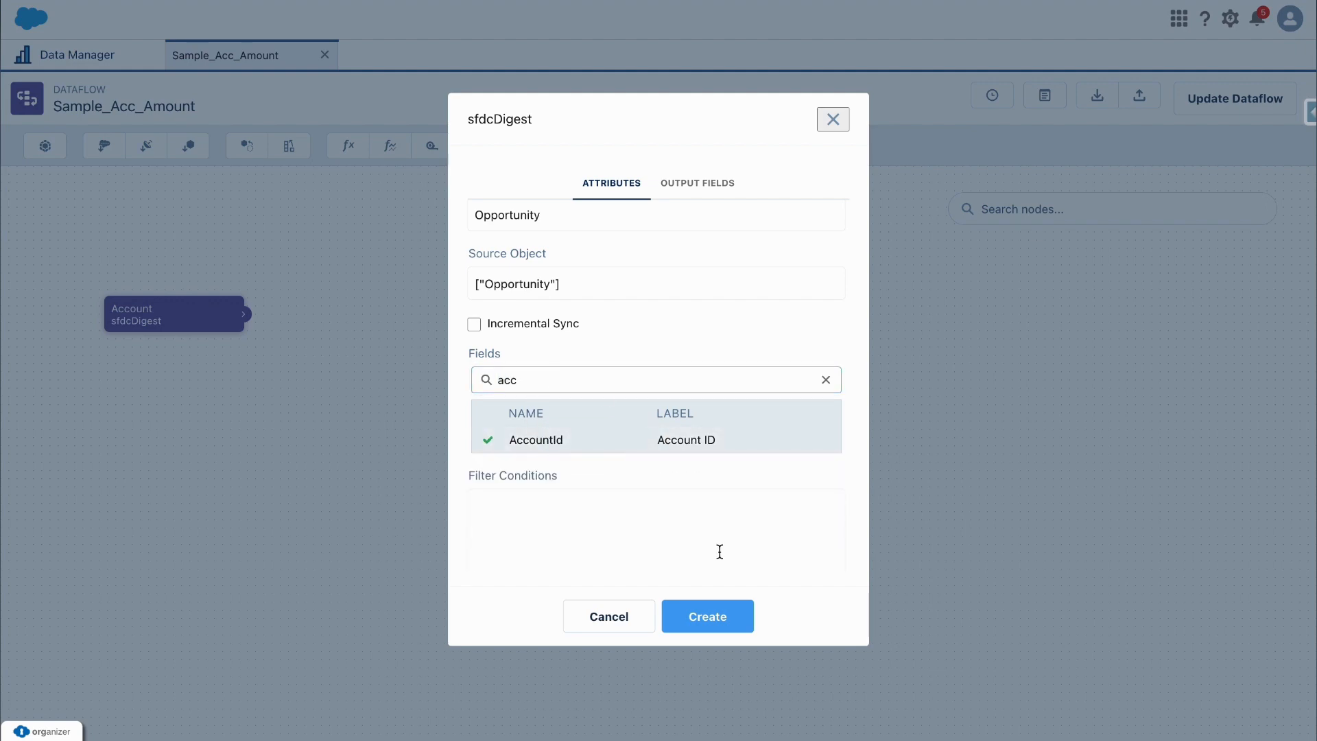
{"action": "left_click", "coordinate": [716, 623]}
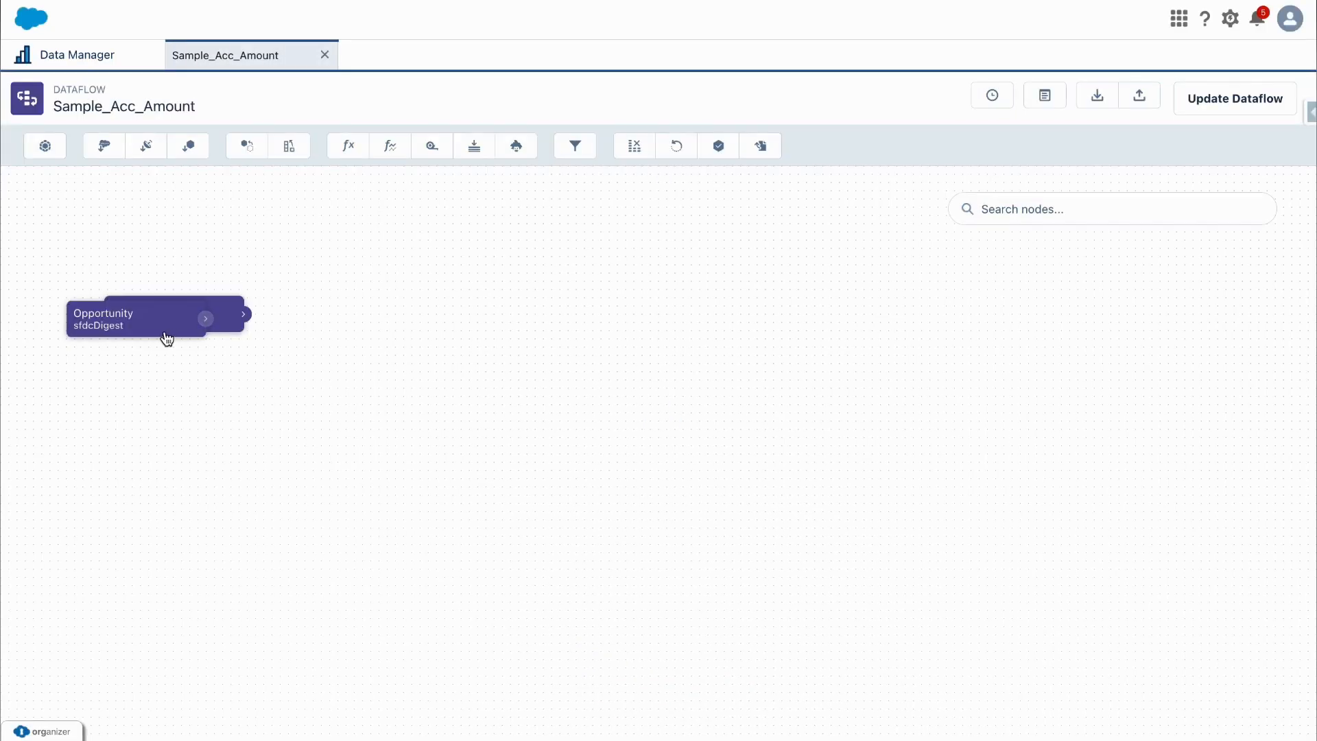
{"action": "left_click_drag", "start_coordinate": [146, 332], "coordinate": [218, 447]}
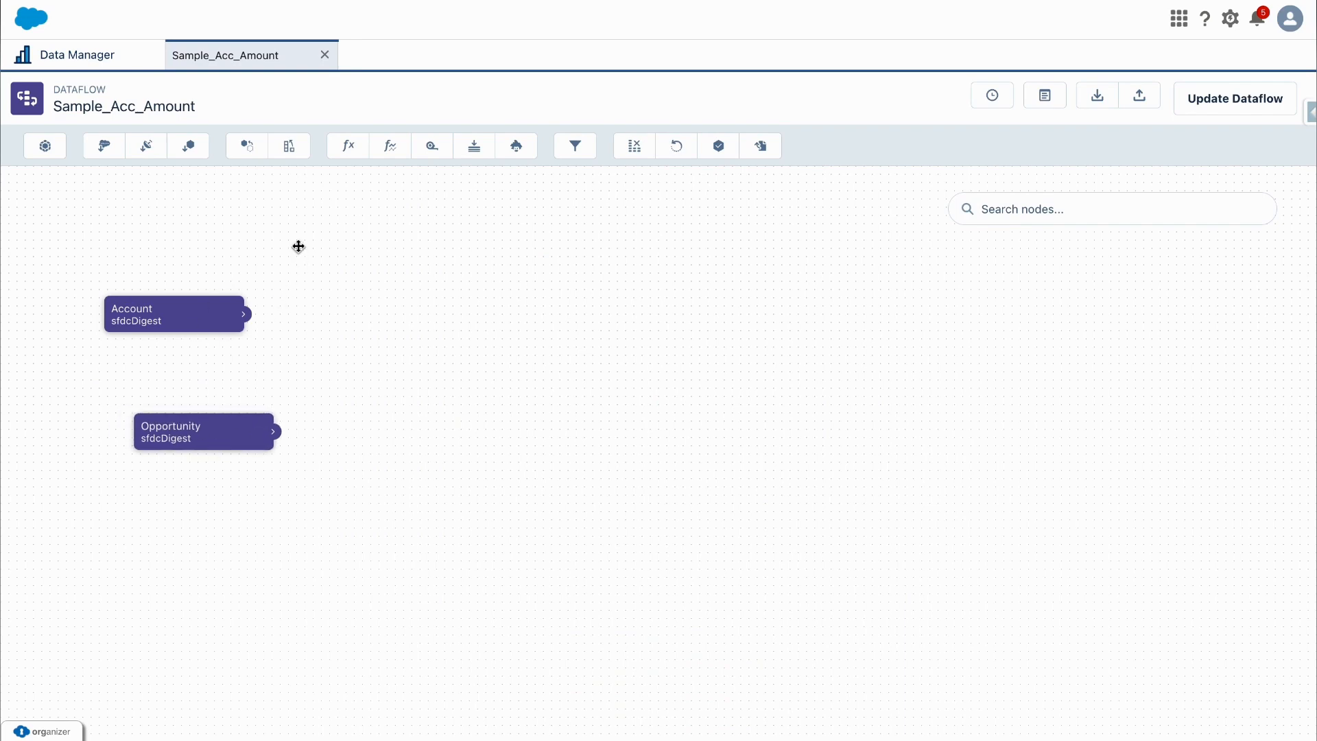
- Start an augment node named AugAccOpp with Account as its left source
{"action": "left_click", "coordinate": [289, 146]}
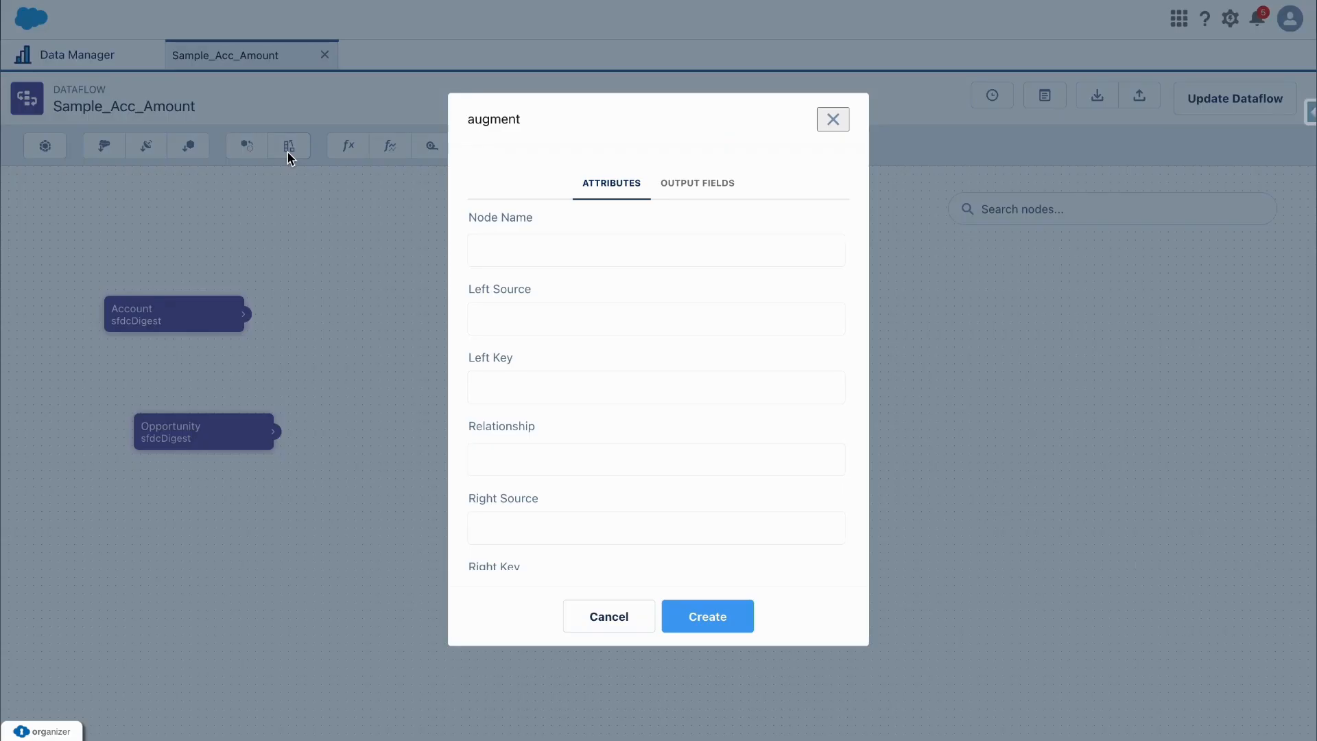
{"action": "left_click", "coordinate": [533, 251]}
{"action": "type", "text": "AugAcc"}
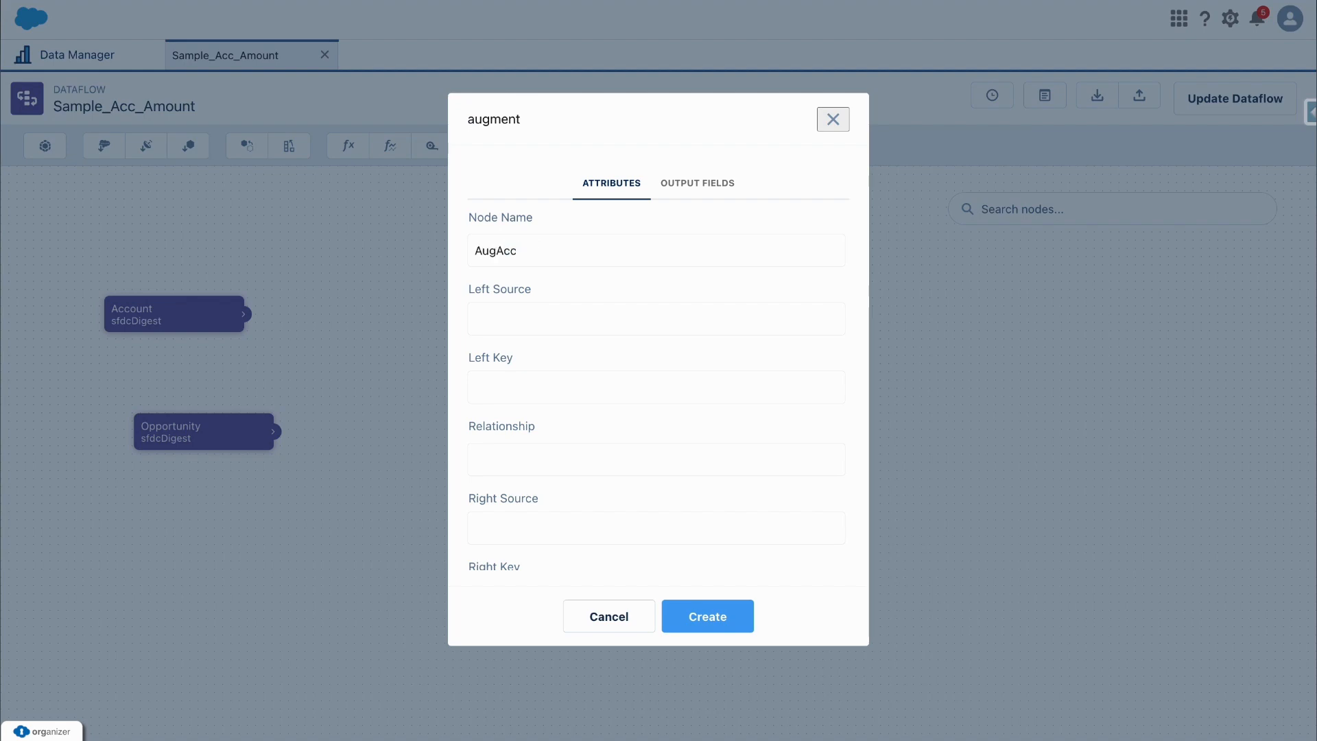
{"action": "type", "text": "Opp"}
{"action": "left_click", "coordinate": [512, 318]}
{"action": "left_click", "coordinate": [518, 351]}
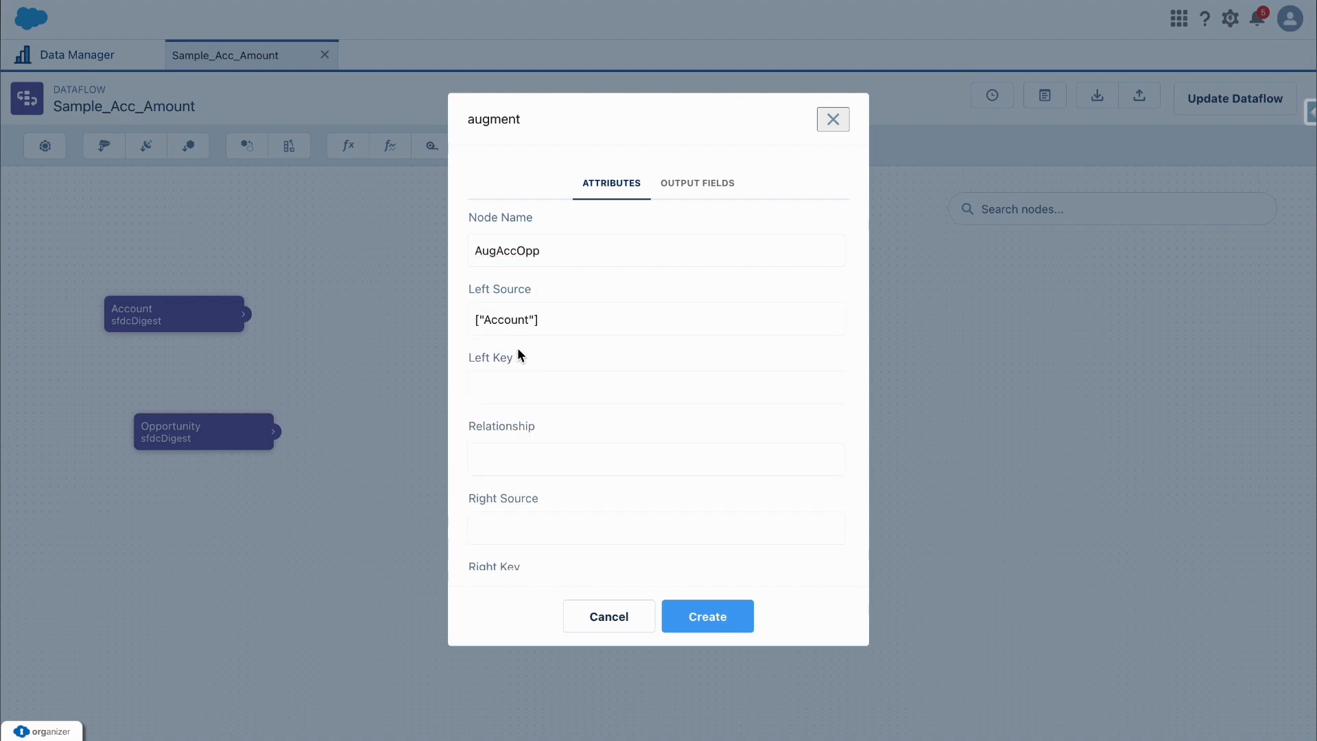
- Set the augment node's right source to Opportunity
{"action": "scroll", "coordinate": [535, 385], "scroll_direction": "down", "scroll_amount": 1}
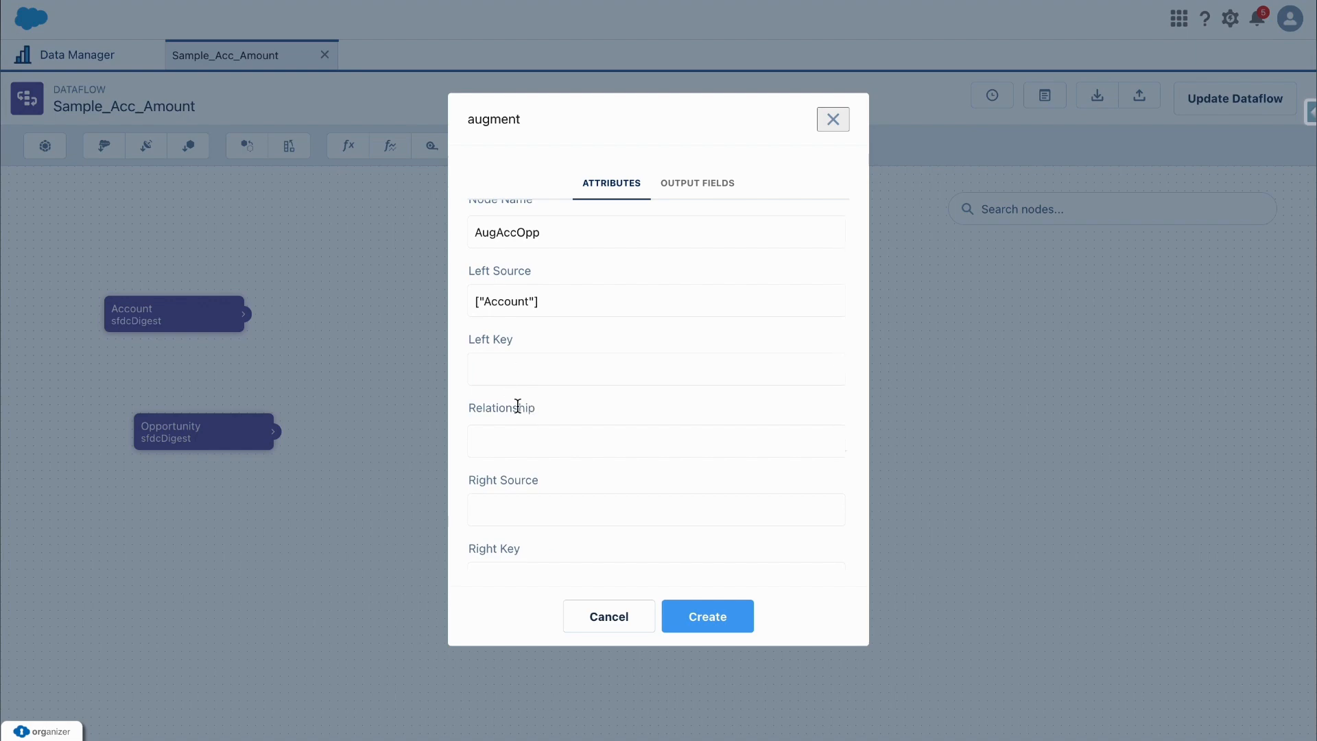
{"action": "scroll", "coordinate": [527, 406], "scroll_direction": "down", "scroll_amount": 2}
{"action": "left_click", "coordinate": [506, 470]}
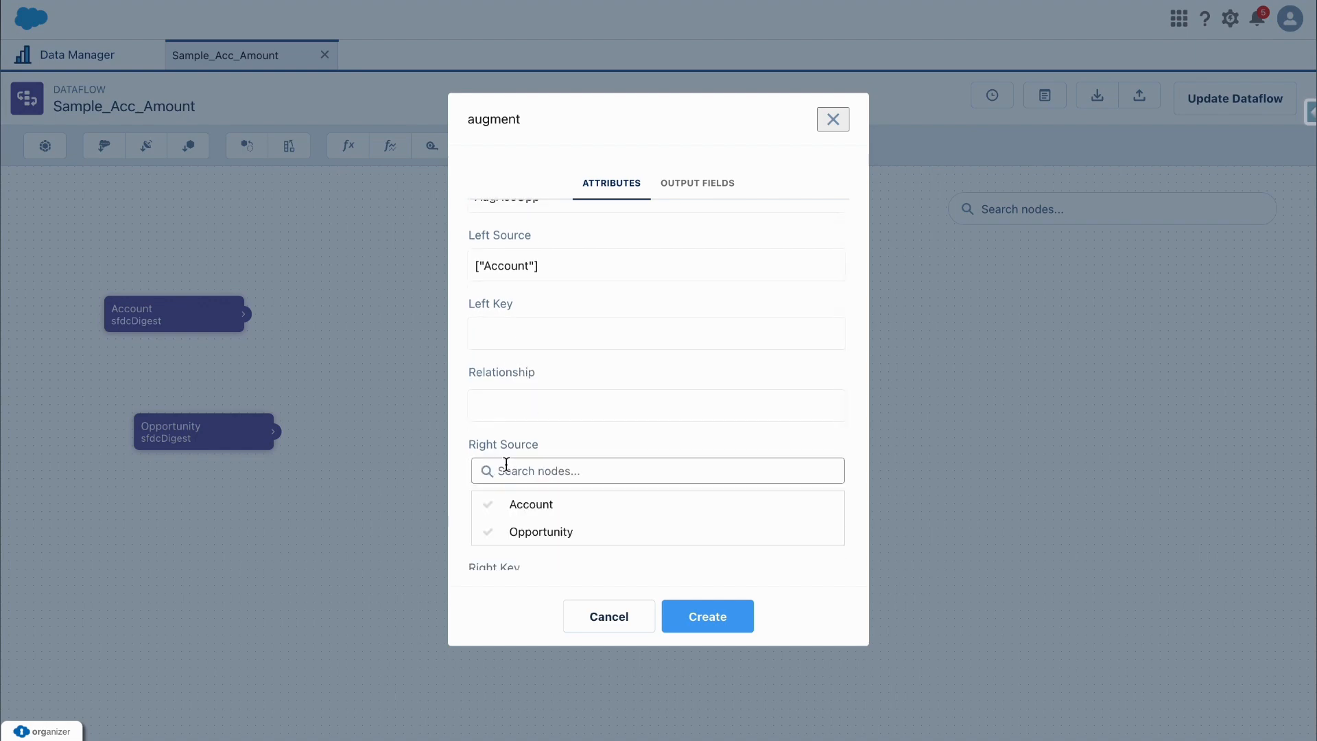
{"action": "left_click", "coordinate": [525, 532]}
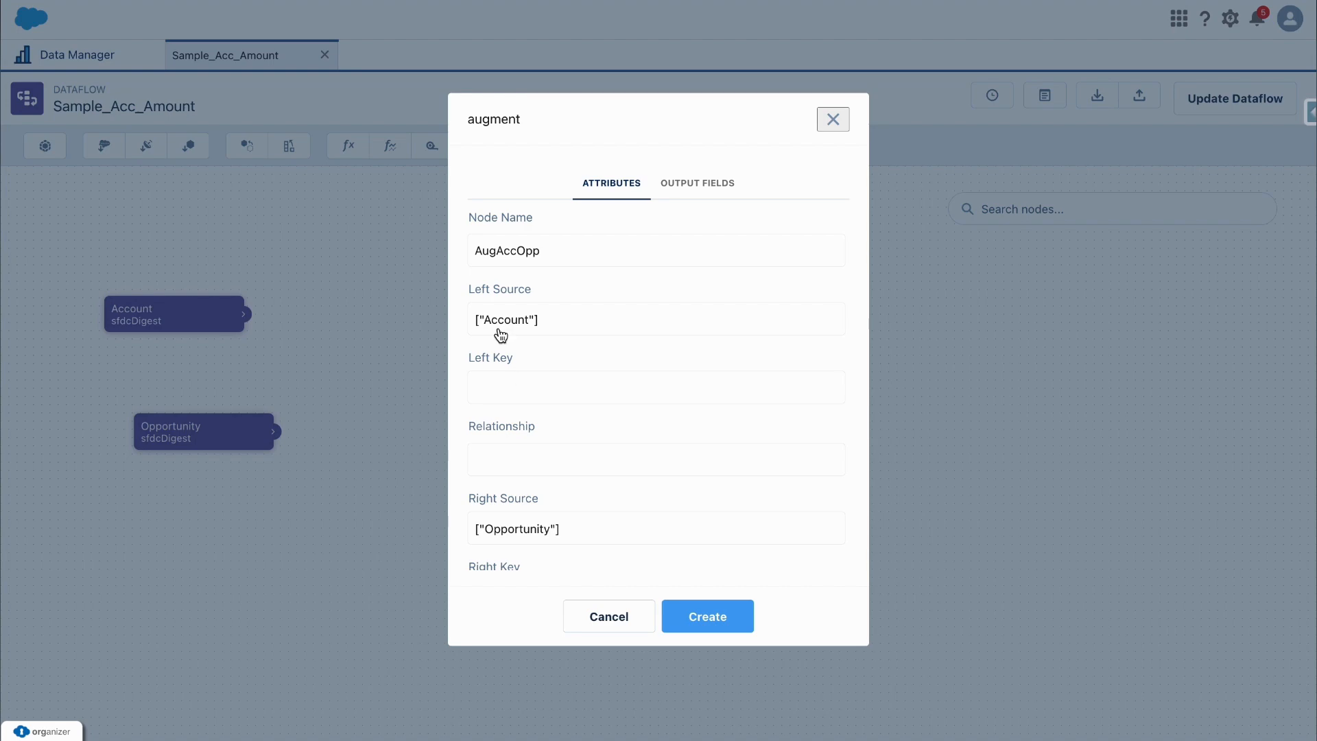
- Set the augment node's left key to the Account Id field
{"action": "scroll", "coordinate": [518, 362], "scroll_direction": "down", "scroll_amount": 1}
{"action": "scroll", "coordinate": [519, 361], "scroll_direction": "down", "scroll_amount": 1}
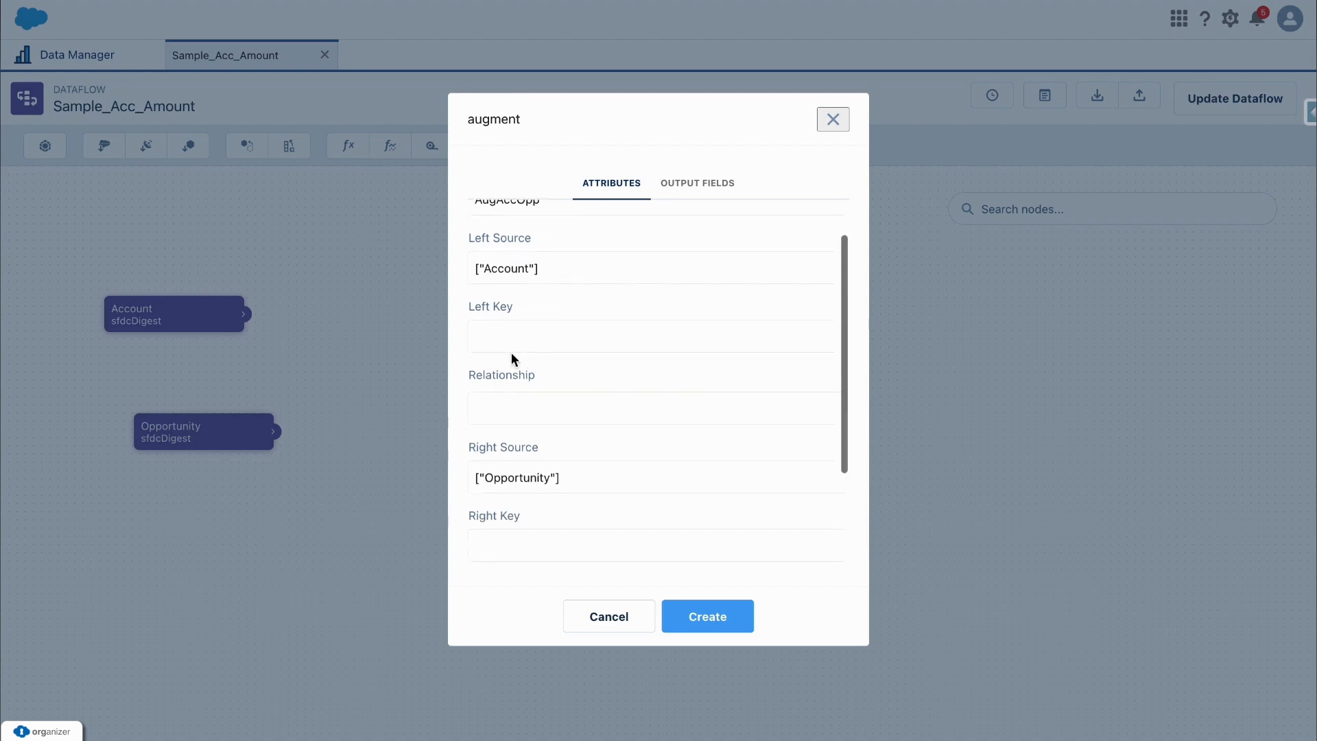
{"action": "left_click", "coordinate": [528, 339]}
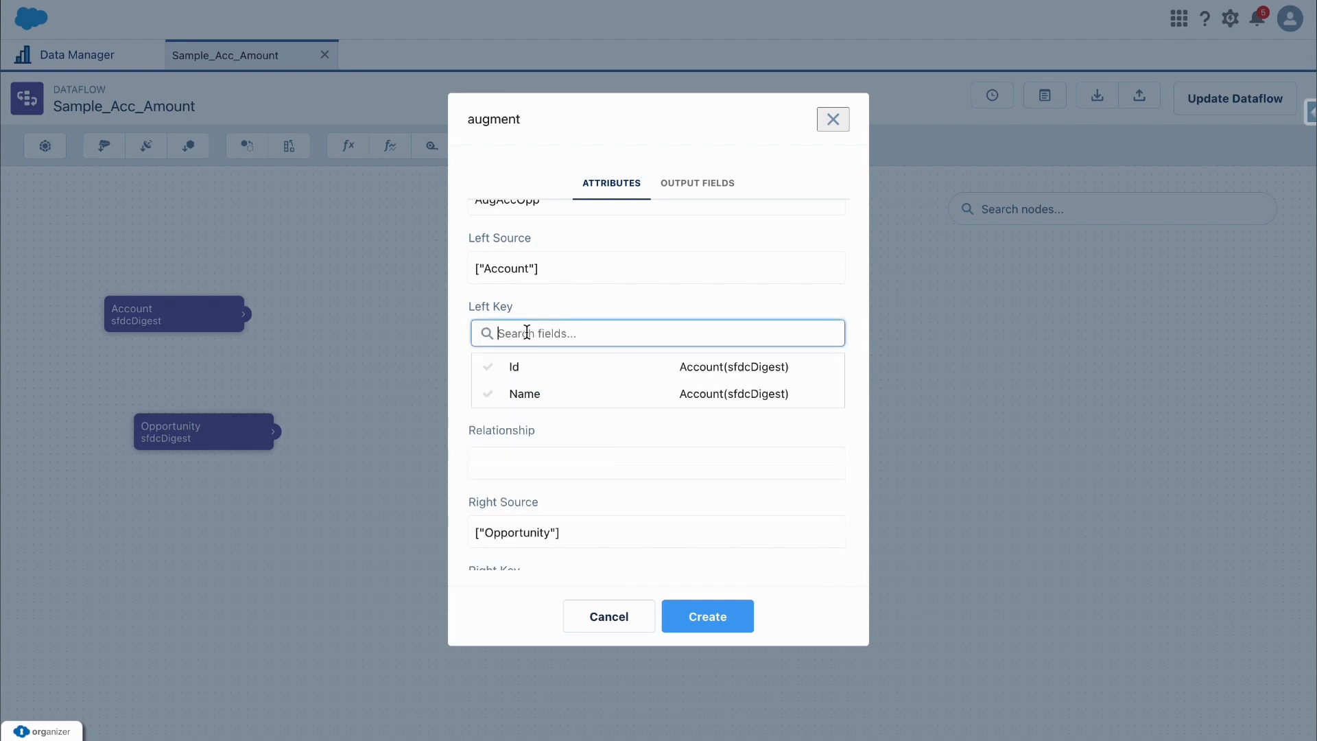
{"action": "left_click", "coordinate": [521, 367]}
{"action": "left_click", "coordinate": [534, 295]}
{"action": "scroll", "coordinate": [534, 299], "scroll_direction": "down", "scroll_amount": 3}
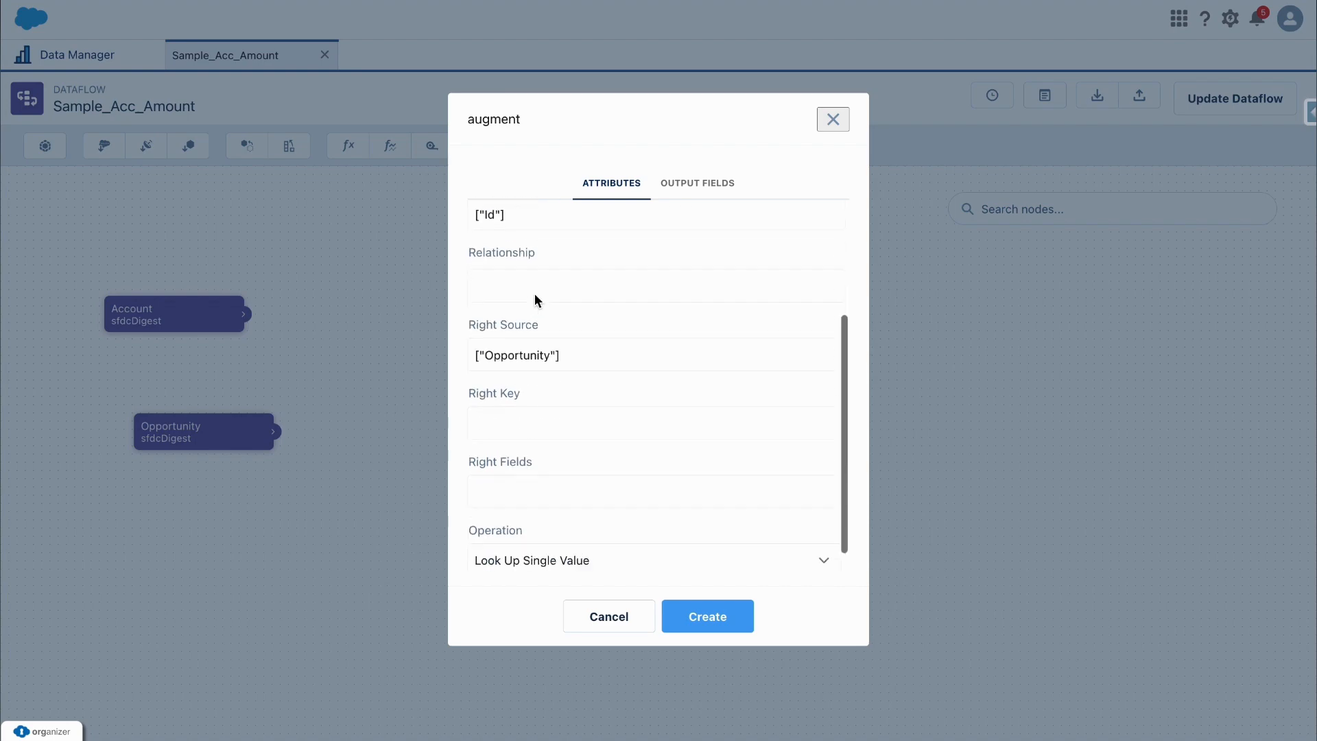
- Set the augment node's right key to AccountId and its relationship to Acc_Amount
{"action": "left_click", "coordinate": [510, 390]}
{"action": "left_click", "coordinate": [526, 433]}
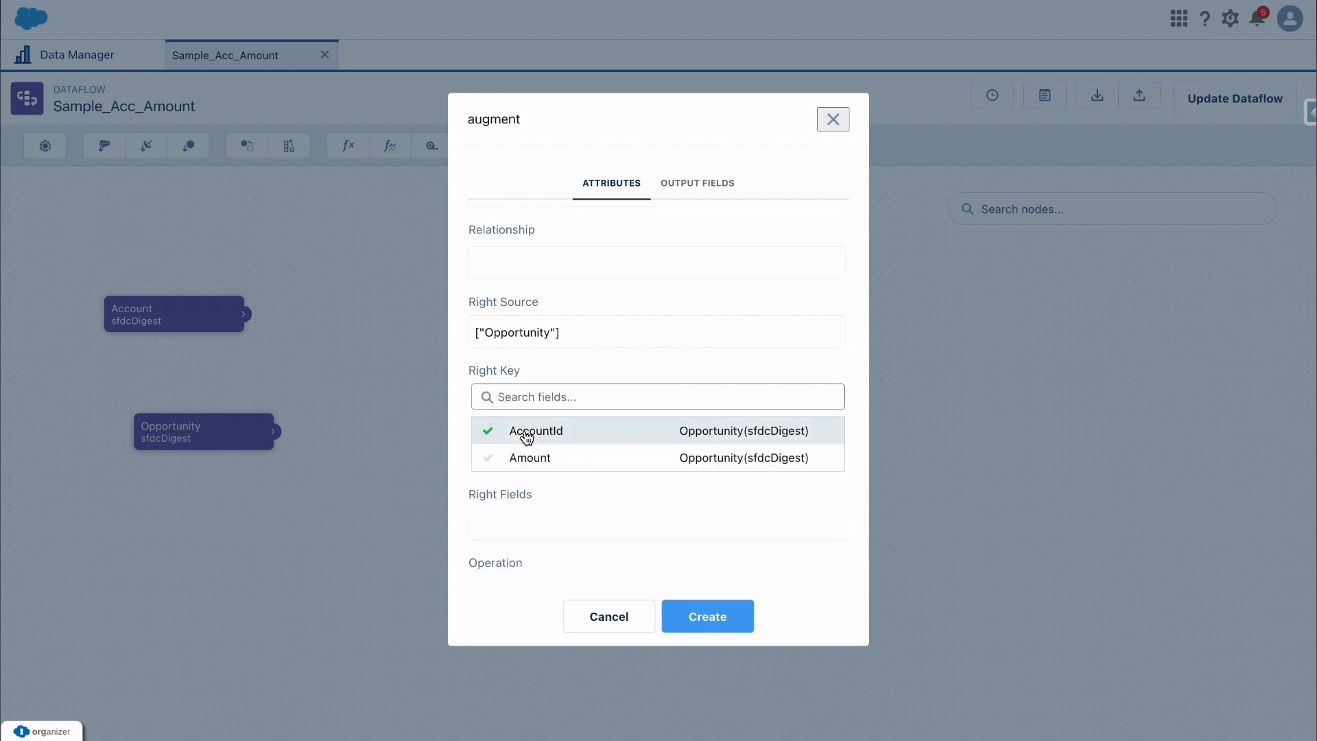
{"action": "left_click", "coordinate": [542, 360]}
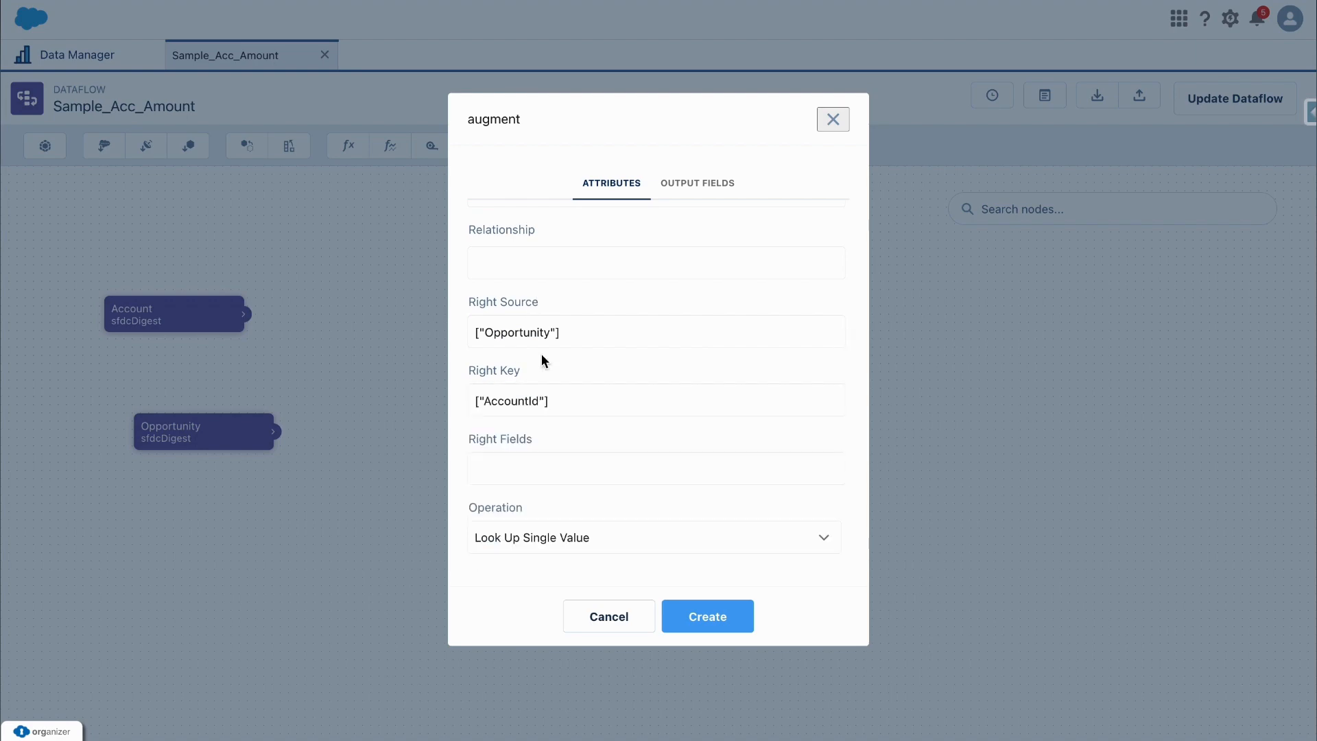
{"action": "scroll", "coordinate": [541, 354], "scroll_direction": "up", "scroll_amount": 3}
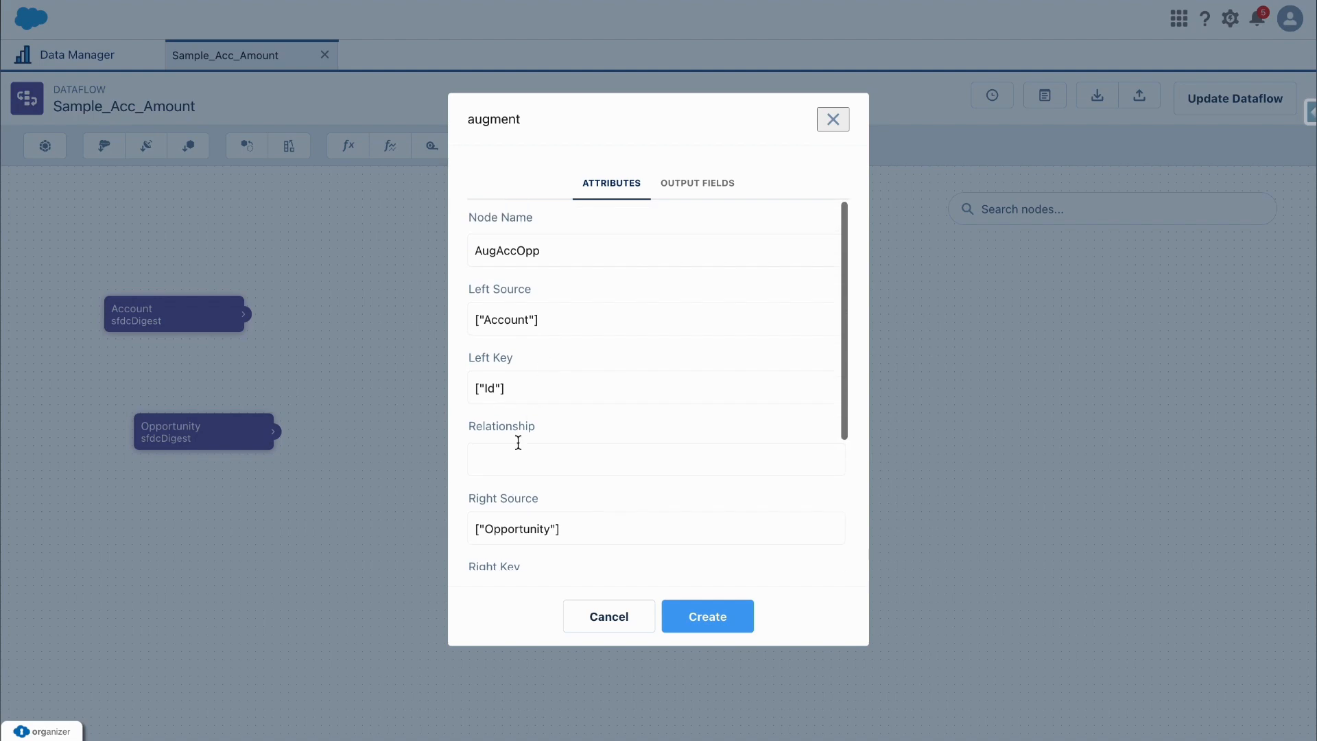
{"action": "left_click", "coordinate": [511, 451]}
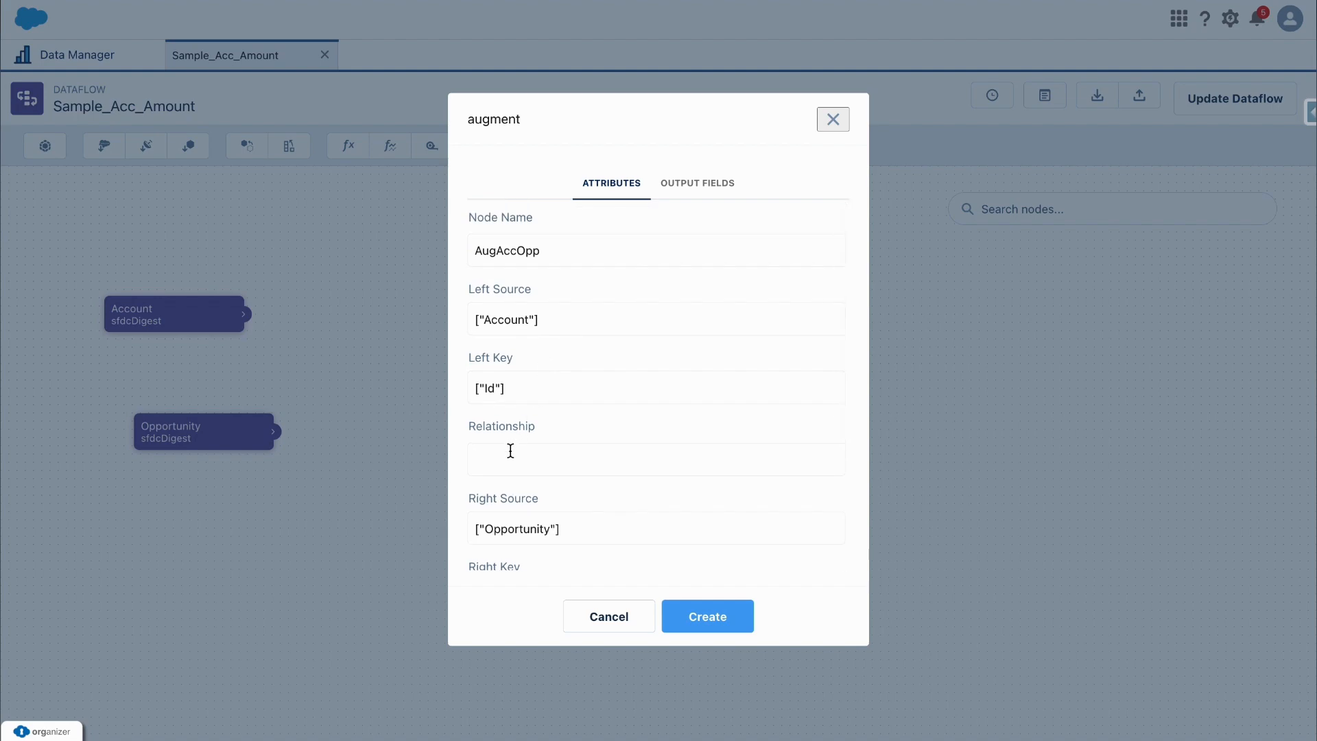
{"action": "type", "text": "Acc_Amount"}
- Set the augment node's right fields to Amount
{"action": "scroll", "coordinate": [578, 429], "scroll_direction": "down", "scroll_amount": 3}
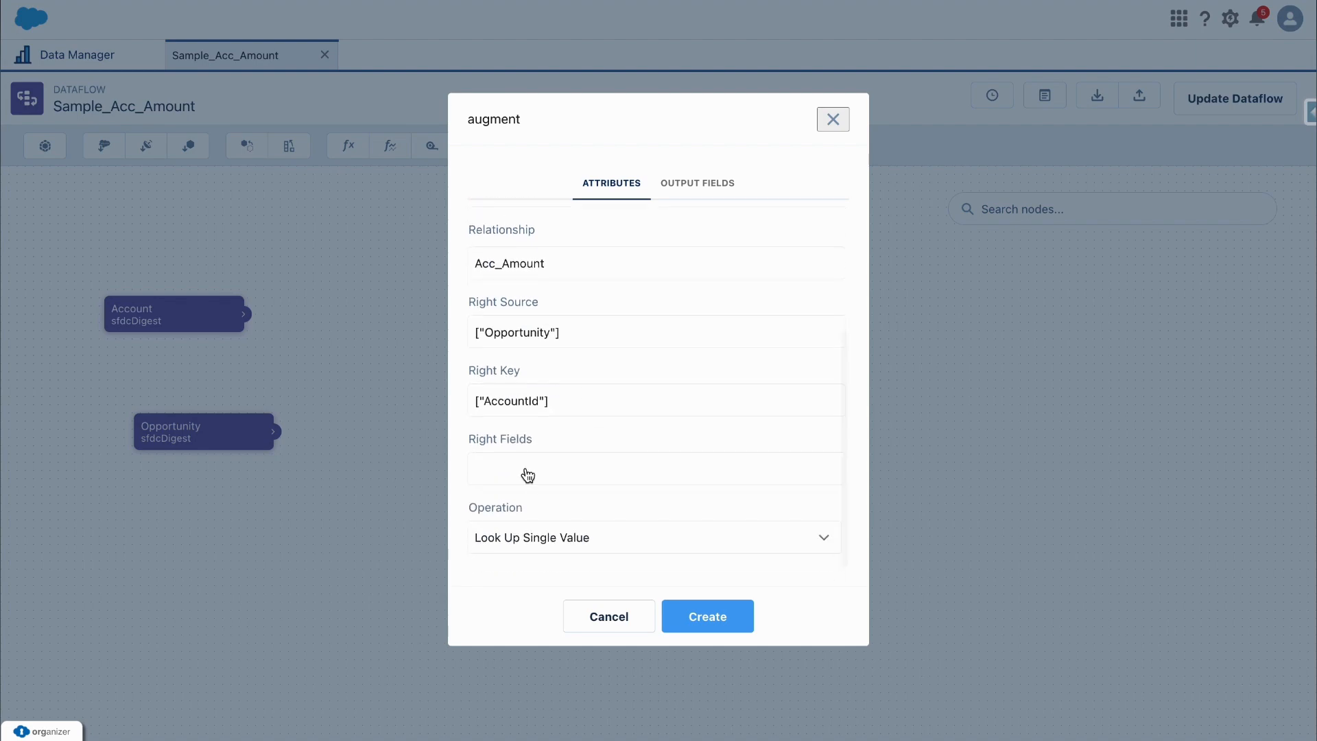
{"action": "left_click", "coordinate": [525, 468]}
{"action": "left_click", "coordinate": [529, 526]}
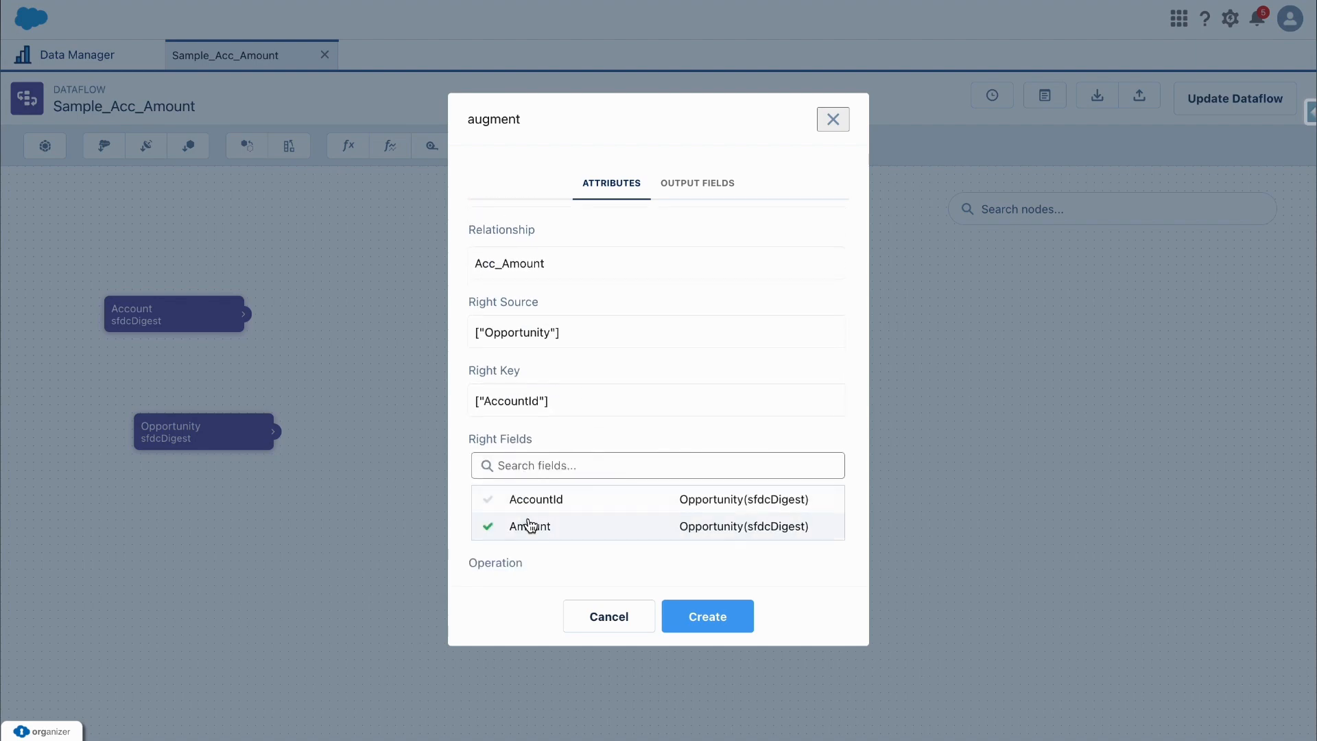
{"action": "left_click", "coordinate": [557, 439]}
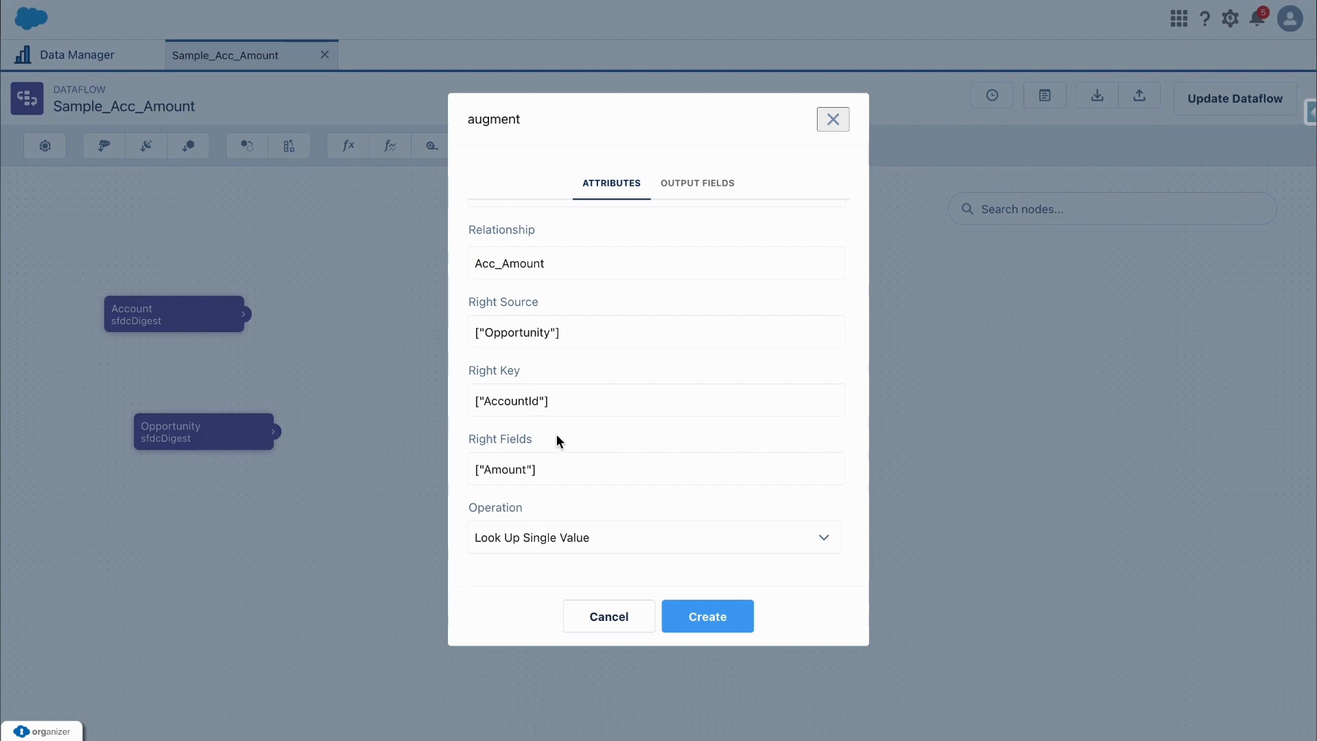
- Set the augment operation to Look Up Multiple Values and create the node, placing it between and beyond the Account and Opportunity nodes
{"action": "left_click", "coordinate": [549, 533]}
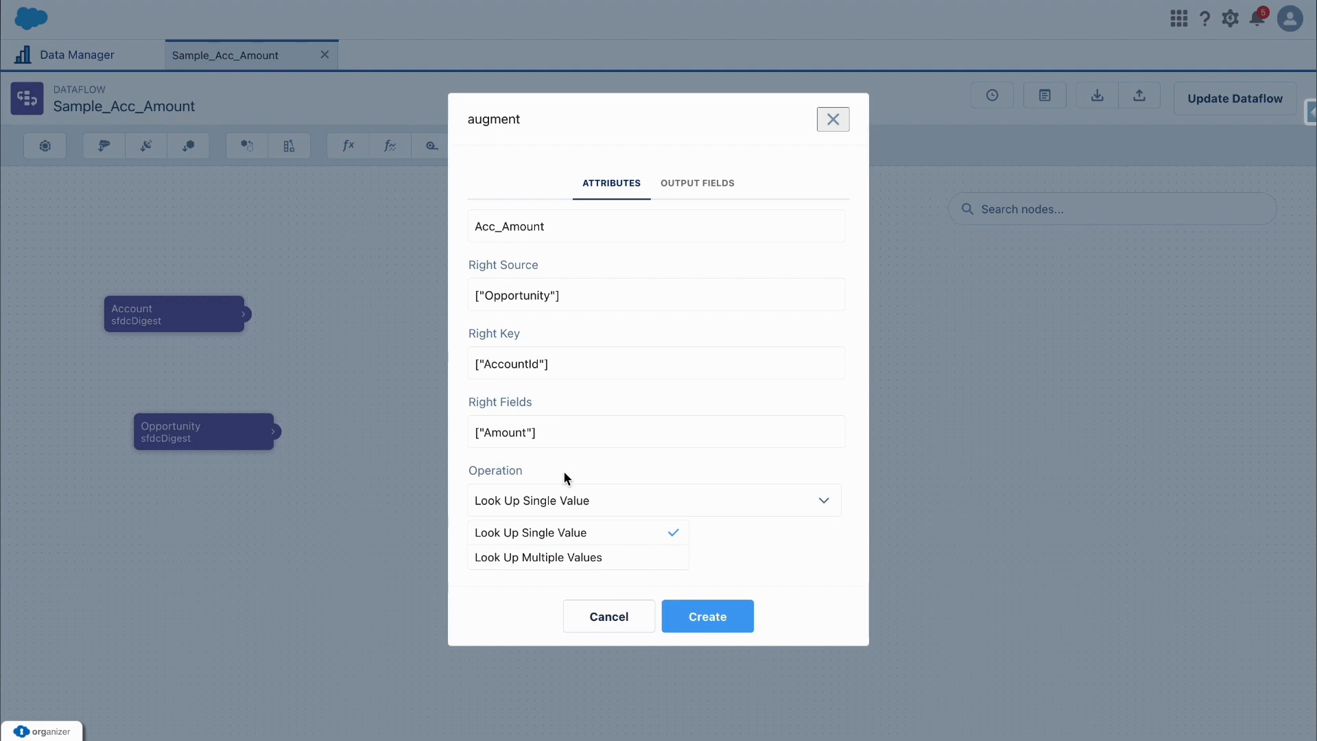
{"action": "left_click", "coordinate": [578, 559]}
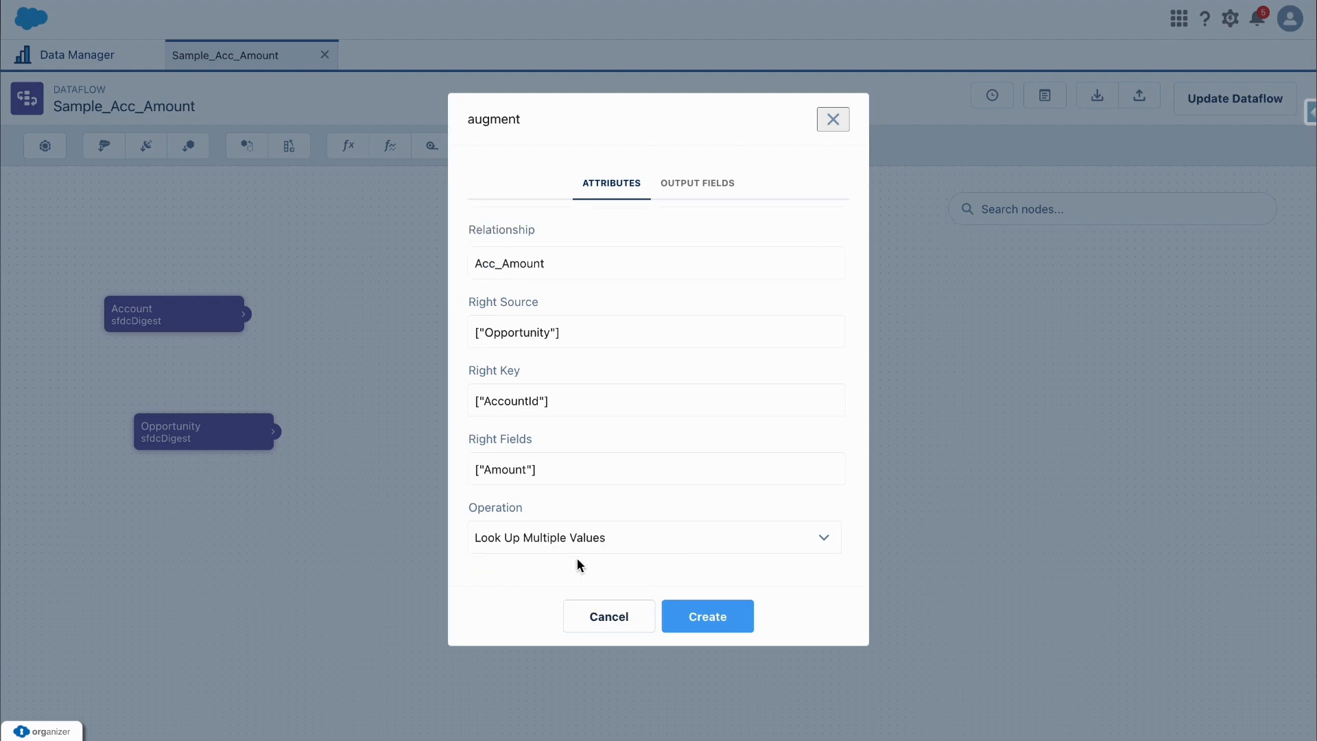
{"action": "left_click", "coordinate": [696, 615]}
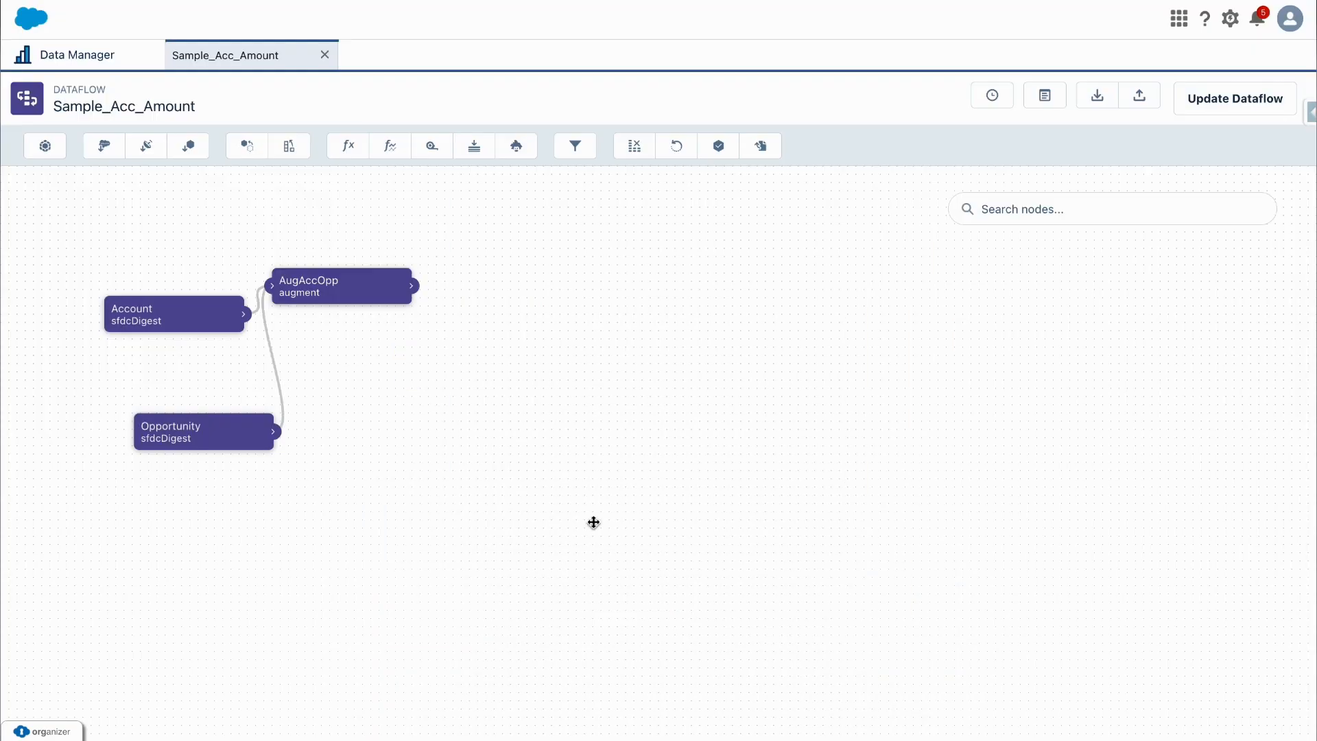
{"action": "left_click_drag", "start_coordinate": [332, 289], "coordinate": [436, 364]}
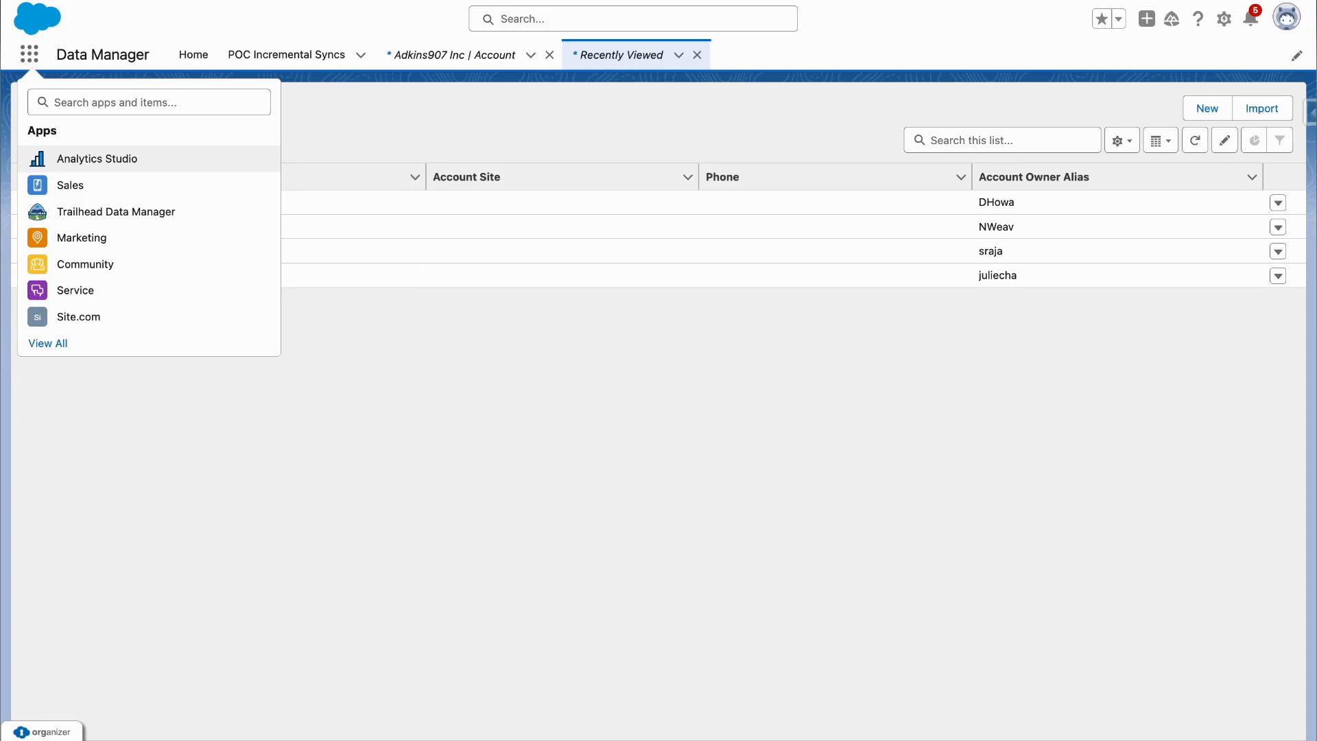
- Open the Adkins907 Inc account record from the recently viewed accounts and examine its related opportunities
{"action": "left_click", "coordinate": [349, 122]}
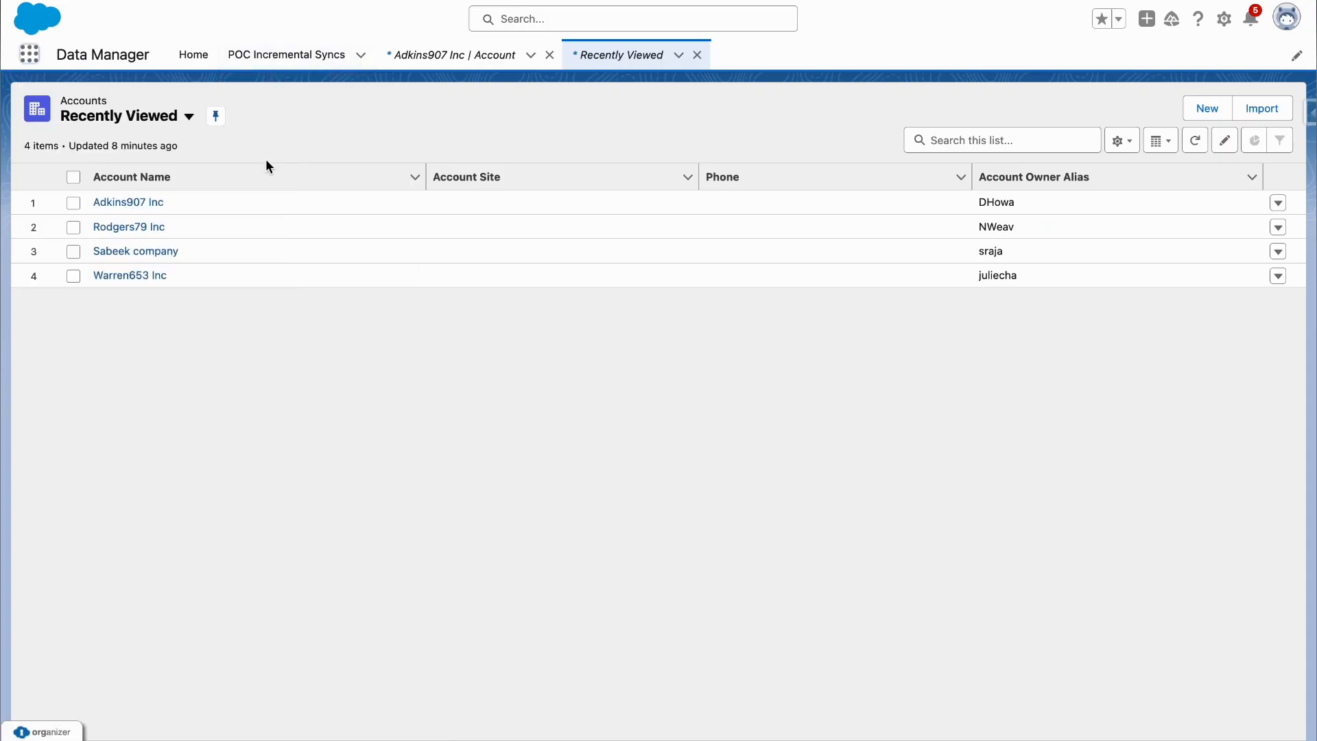
{"action": "left_click", "coordinate": [142, 201]}
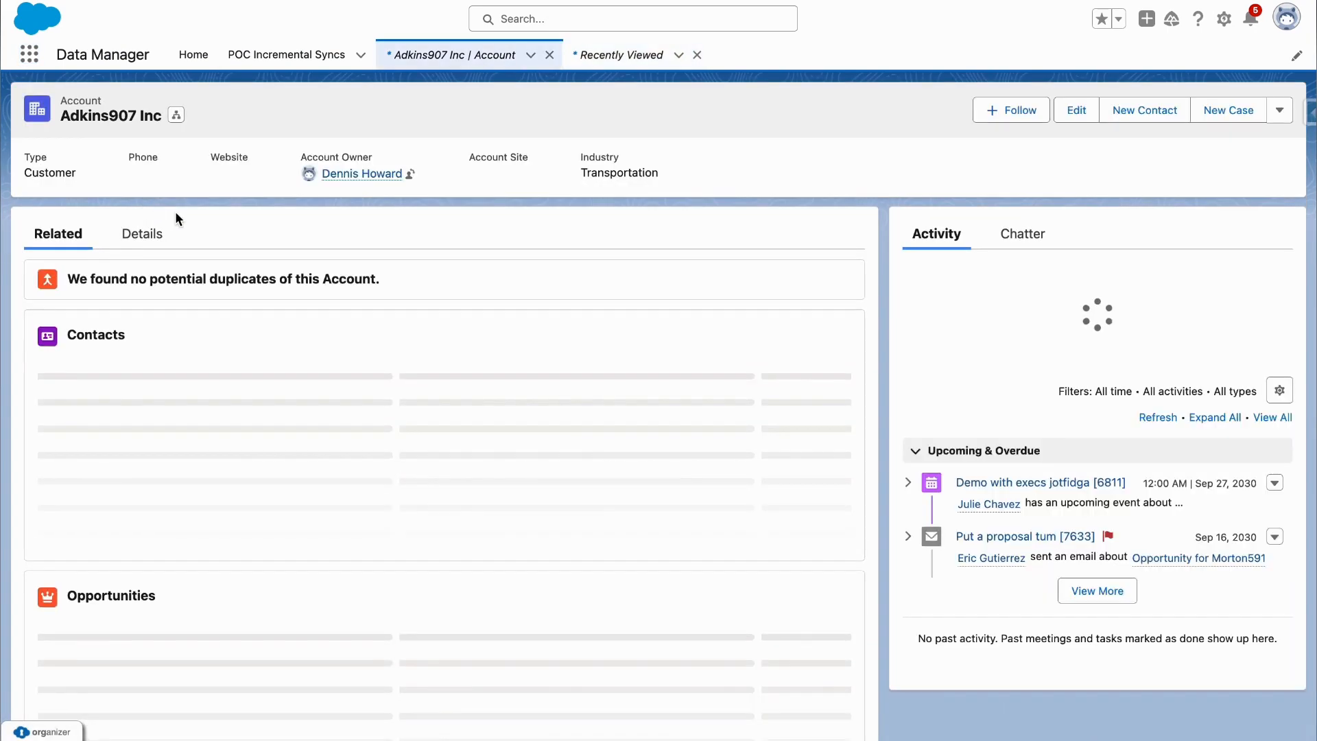
{"action": "scroll", "coordinate": [196, 225], "scroll_direction": "down", "scroll_amount": 1}
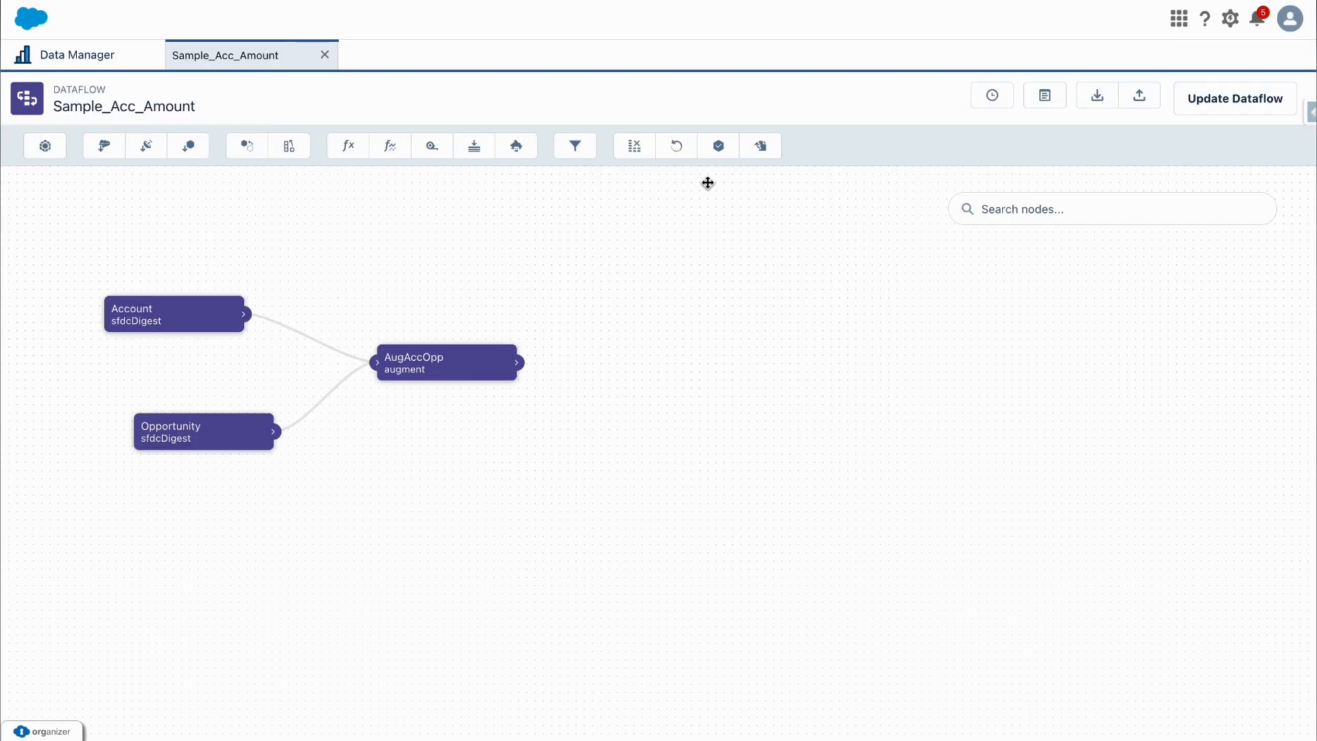
- Start an sfdcRegister node named Reg_Output with AugAccOpp as its source node
{"action": "left_click", "coordinate": [719, 147]}
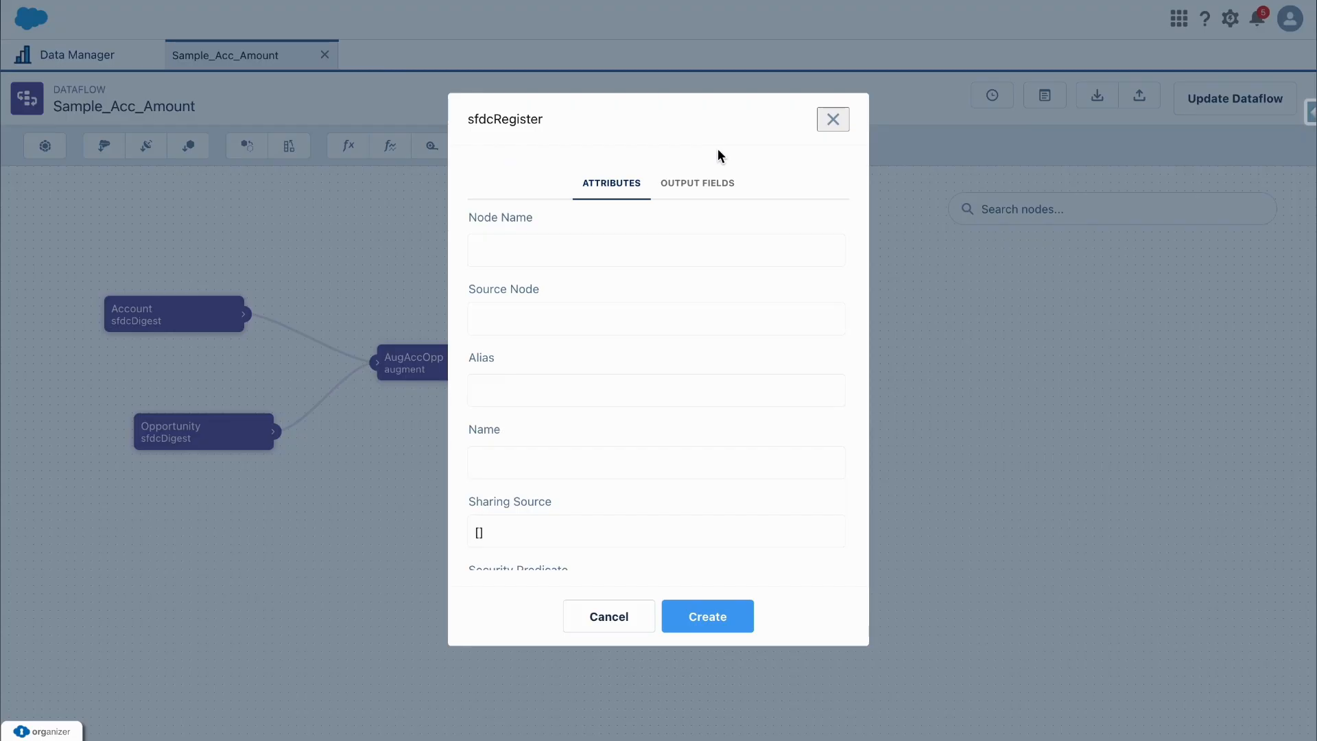
{"action": "left_click", "coordinate": [579, 251]}
{"action": "type", "text": "Reg_Output"}
{"action": "left_click", "coordinate": [538, 319]}
{"action": "left_click", "coordinate": [547, 387]}
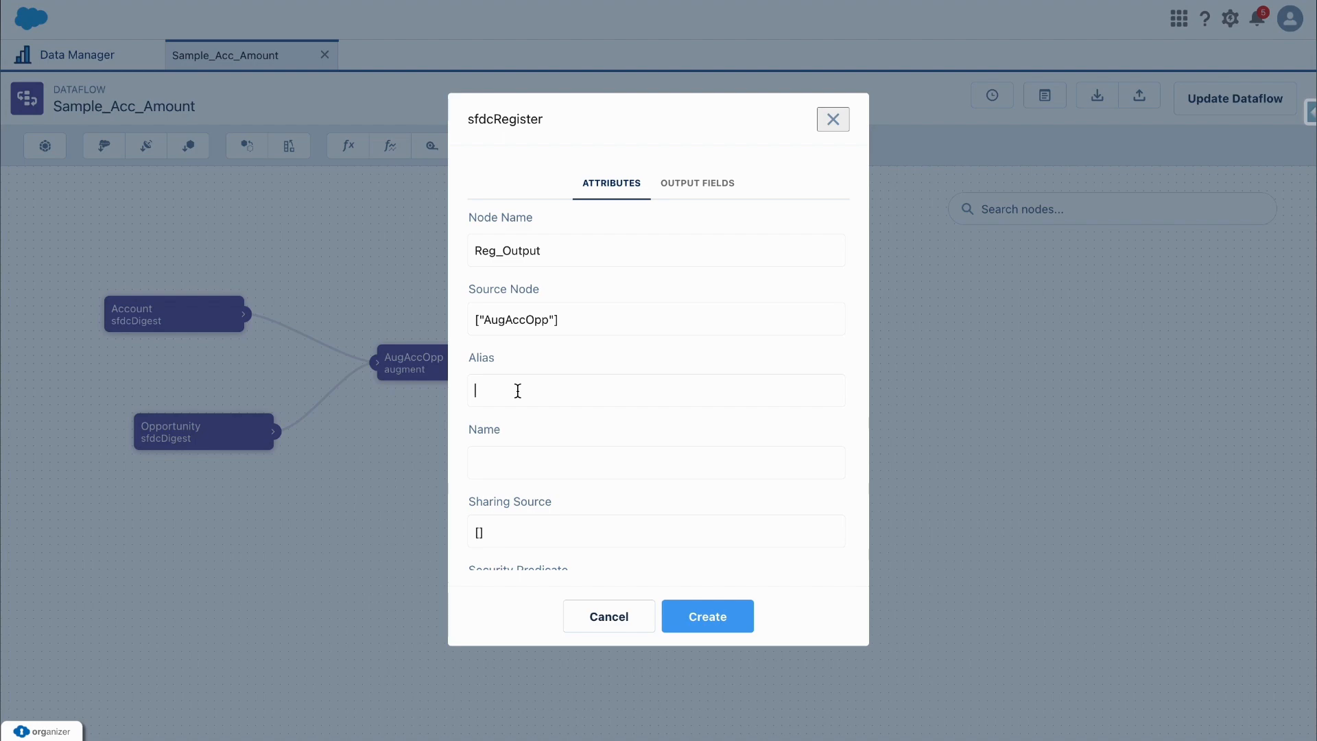
- Give the register node the alias and name Sample_Acc_Amount and create it, placing it beyond the AugAccOpp node
{"action": "type", "text": "Sample_Acc_Amount"}
{"action": "key", "text": "ctrl+a"}
{"action": "key", "text": "ctrl+c"}
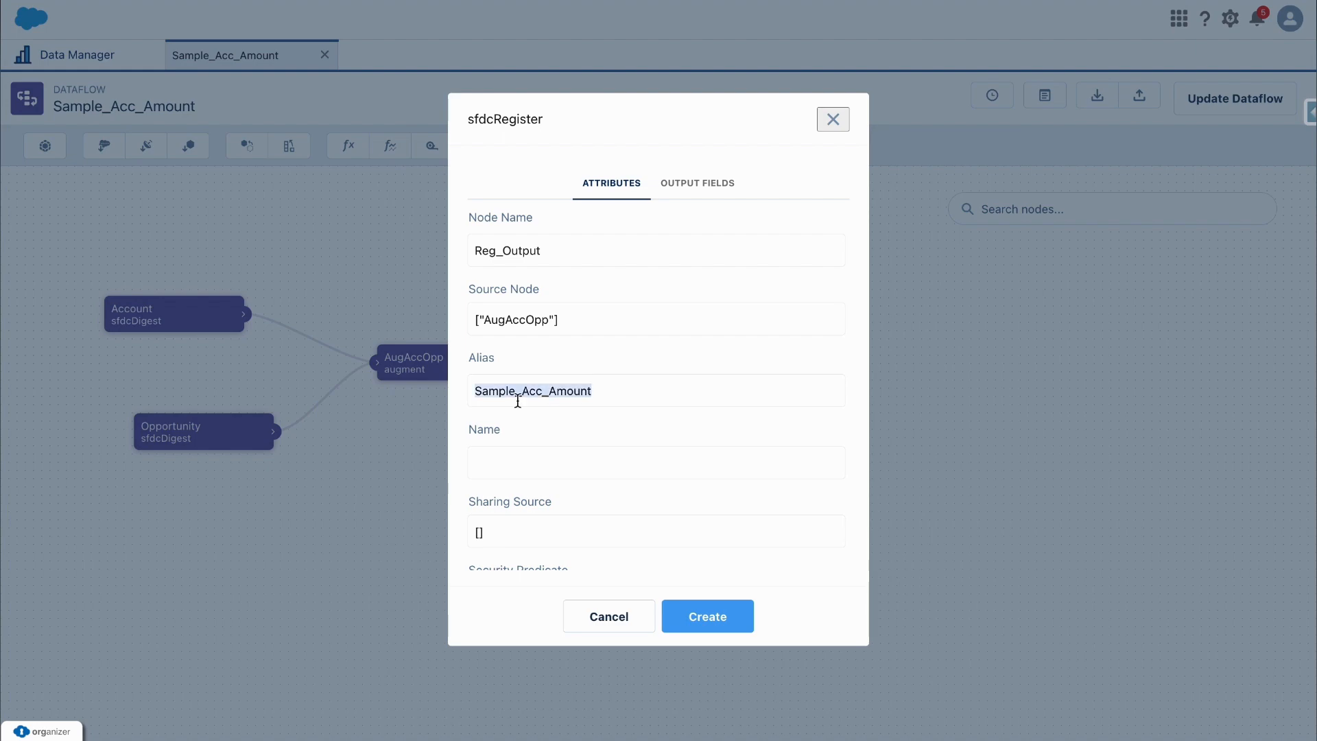
{"action": "left_click", "coordinate": [500, 474]}
{"action": "key", "text": "ctrl+v"}
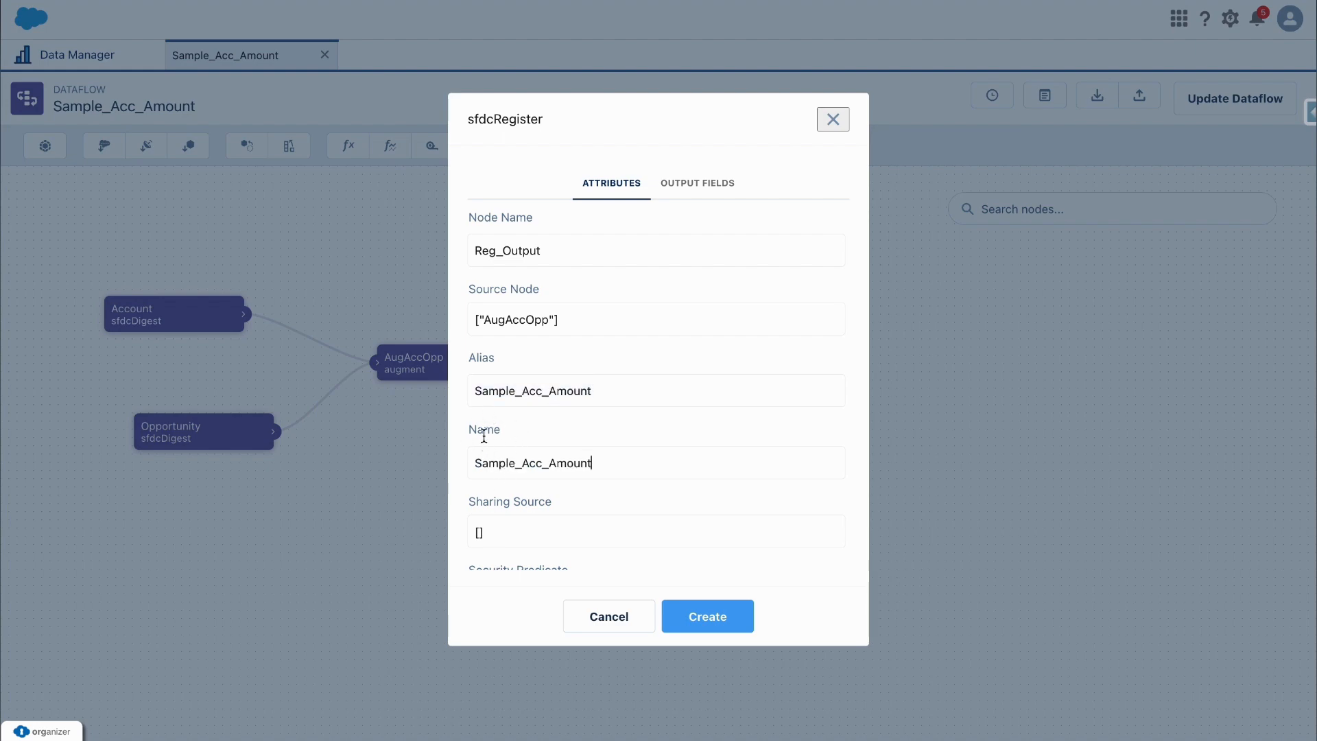
{"action": "left_click", "coordinate": [707, 619]}
{"action": "left_click_drag", "start_coordinate": [554, 285], "coordinate": [657, 344]}
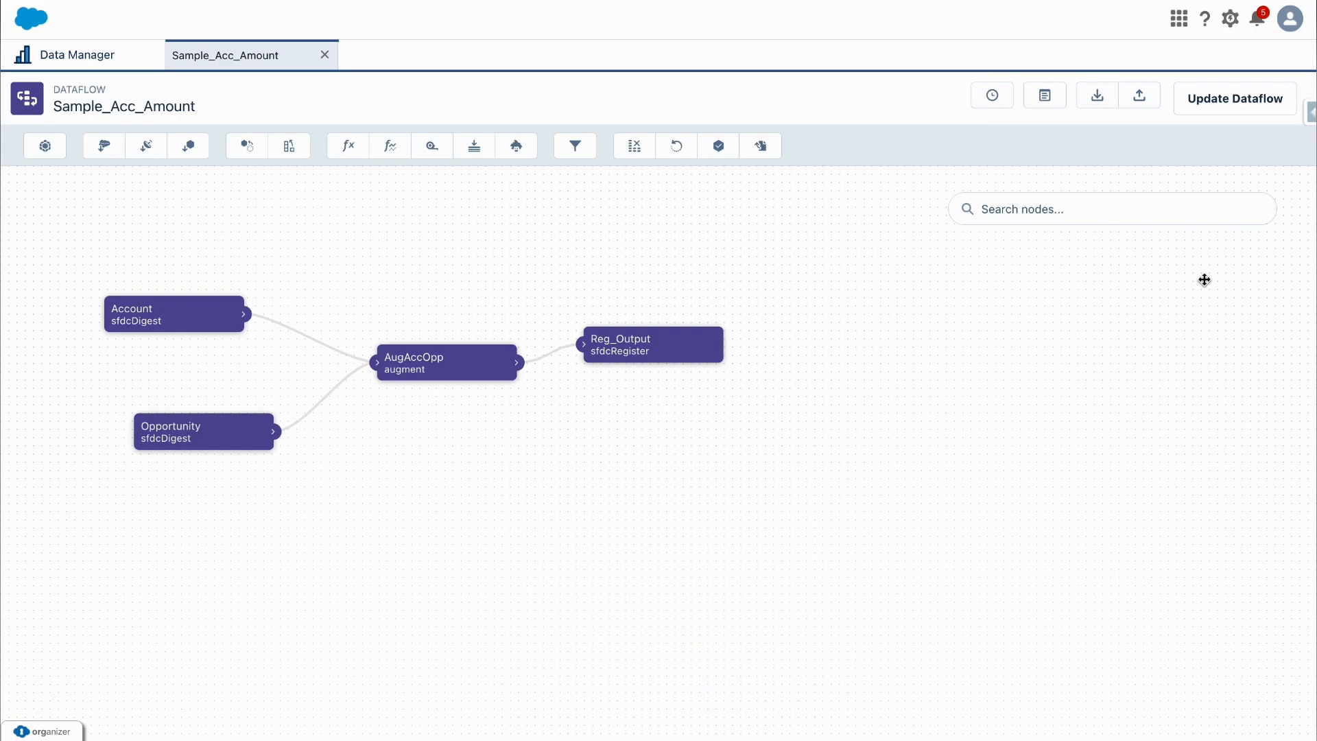
- Update and run the Sample_Acc_Amount dataflow, and check the refreshed job status in the data monitor
{"action": "left_click", "coordinate": [1207, 108]}
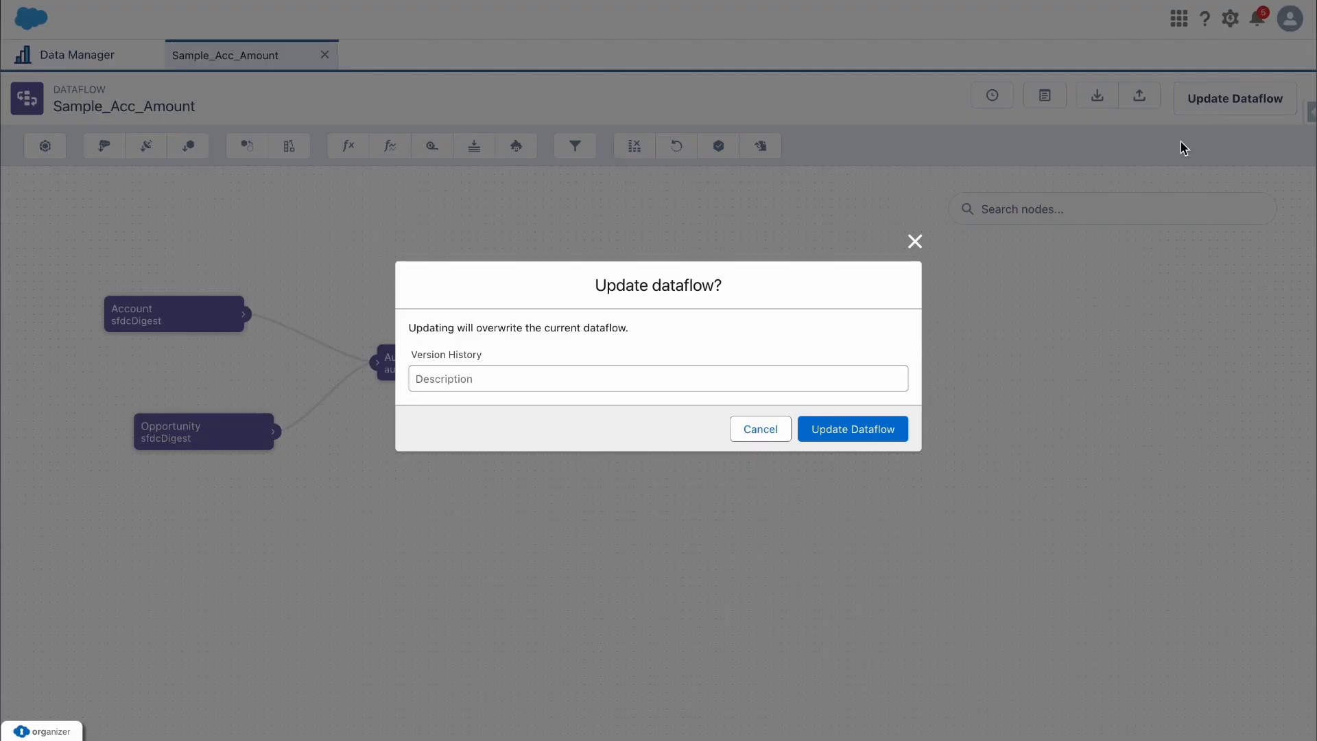
{"action": "left_click", "coordinate": [884, 430]}
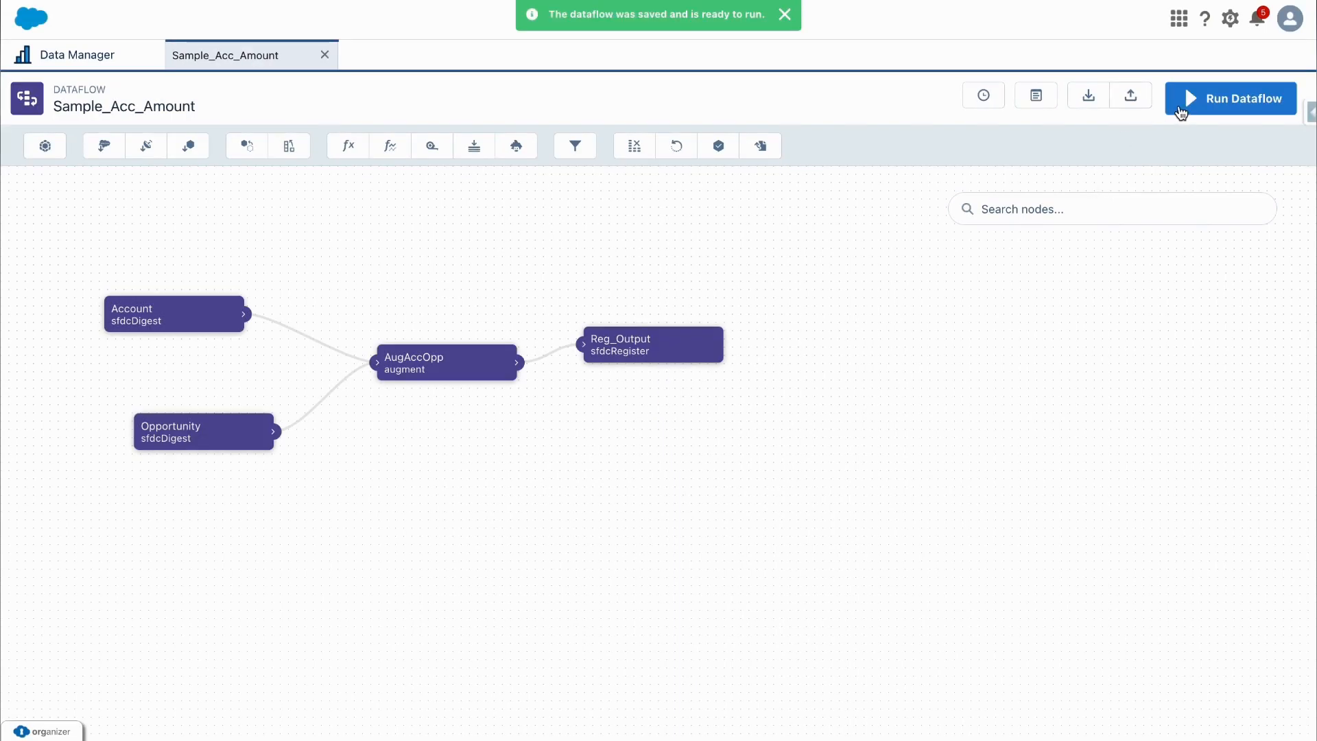
{"action": "left_click", "coordinate": [1194, 109]}
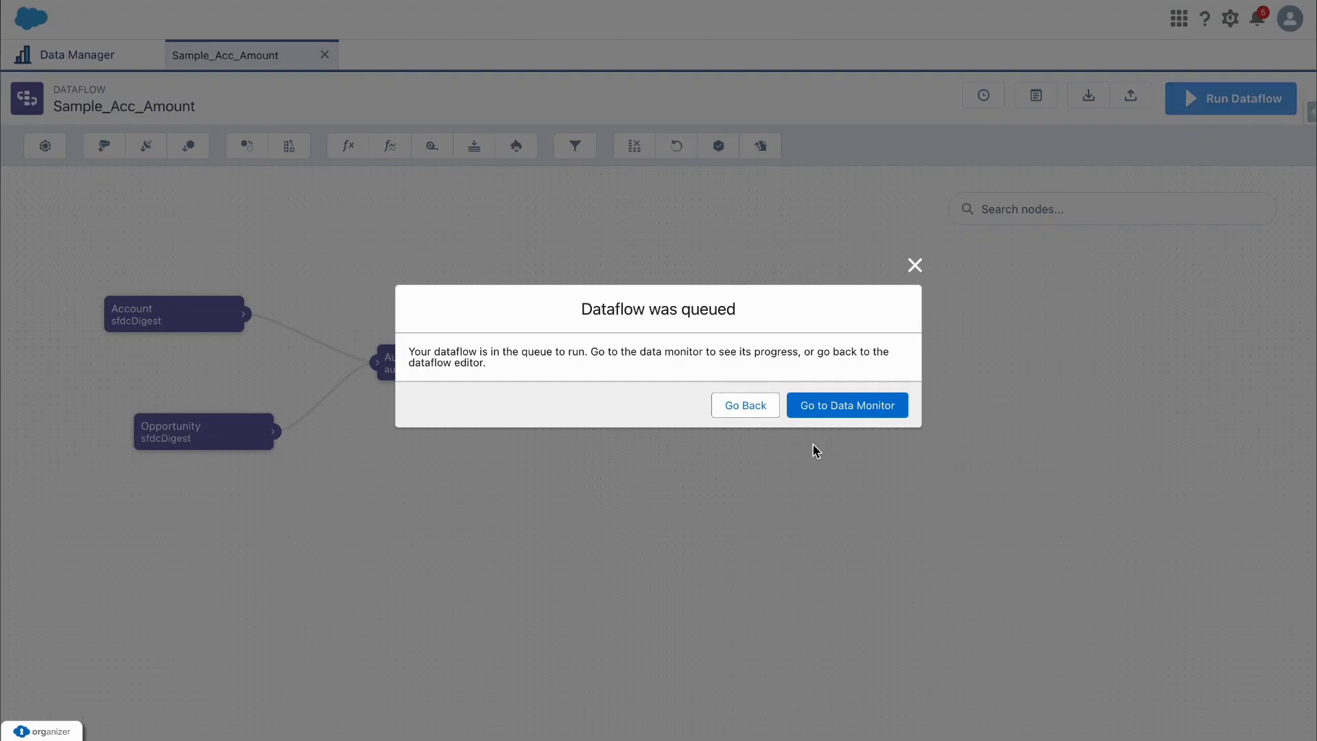
{"action": "left_click", "coordinate": [818, 409]}
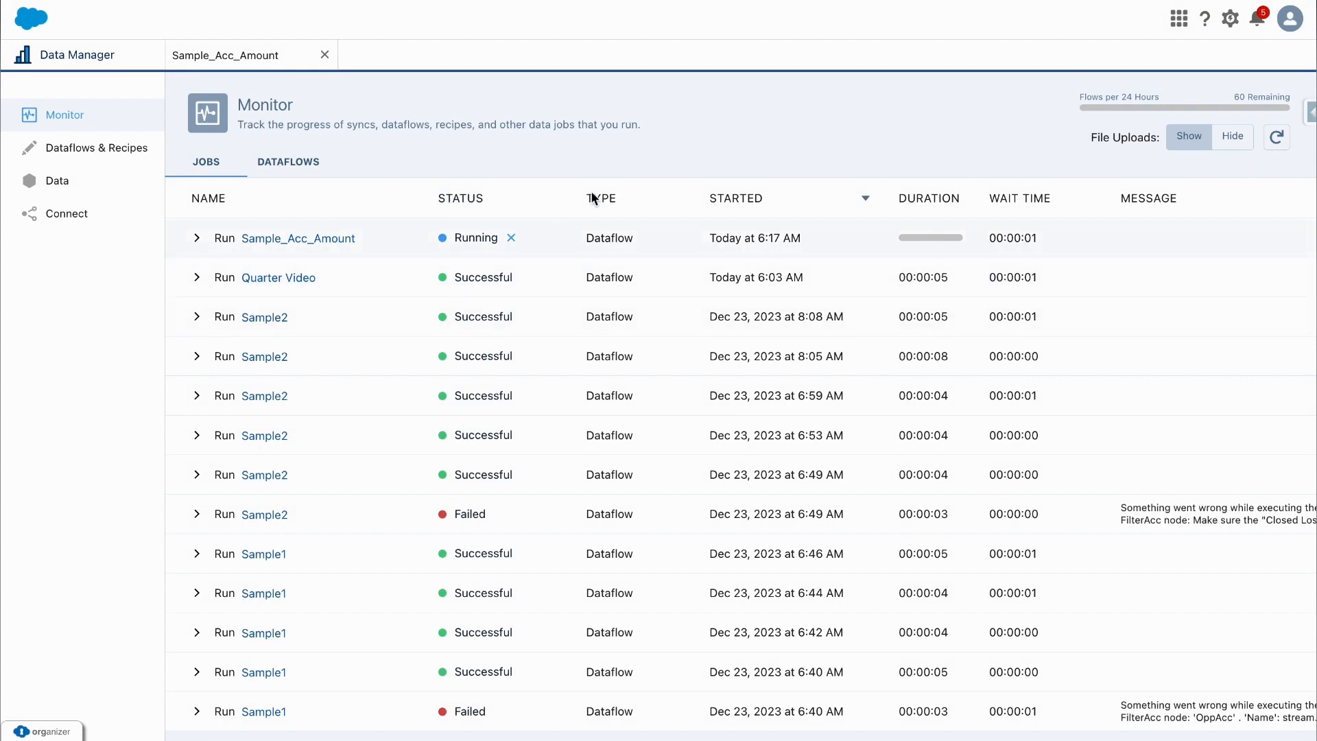
{"action": "left_click", "coordinate": [1276, 137]}
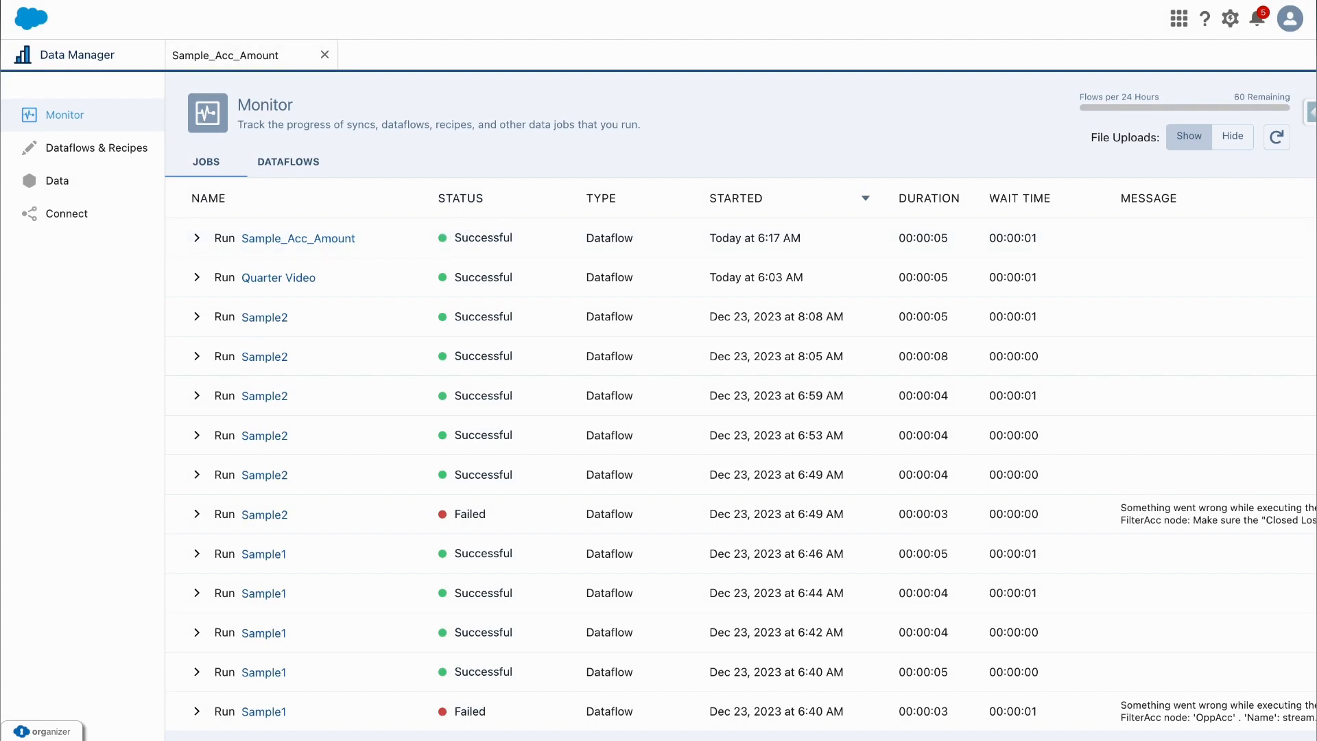
- Switch to Analytics Studio, browse the datasets and search the page for sample_acc
{"action": "key", "text": "ctrl+shift+Tab"}
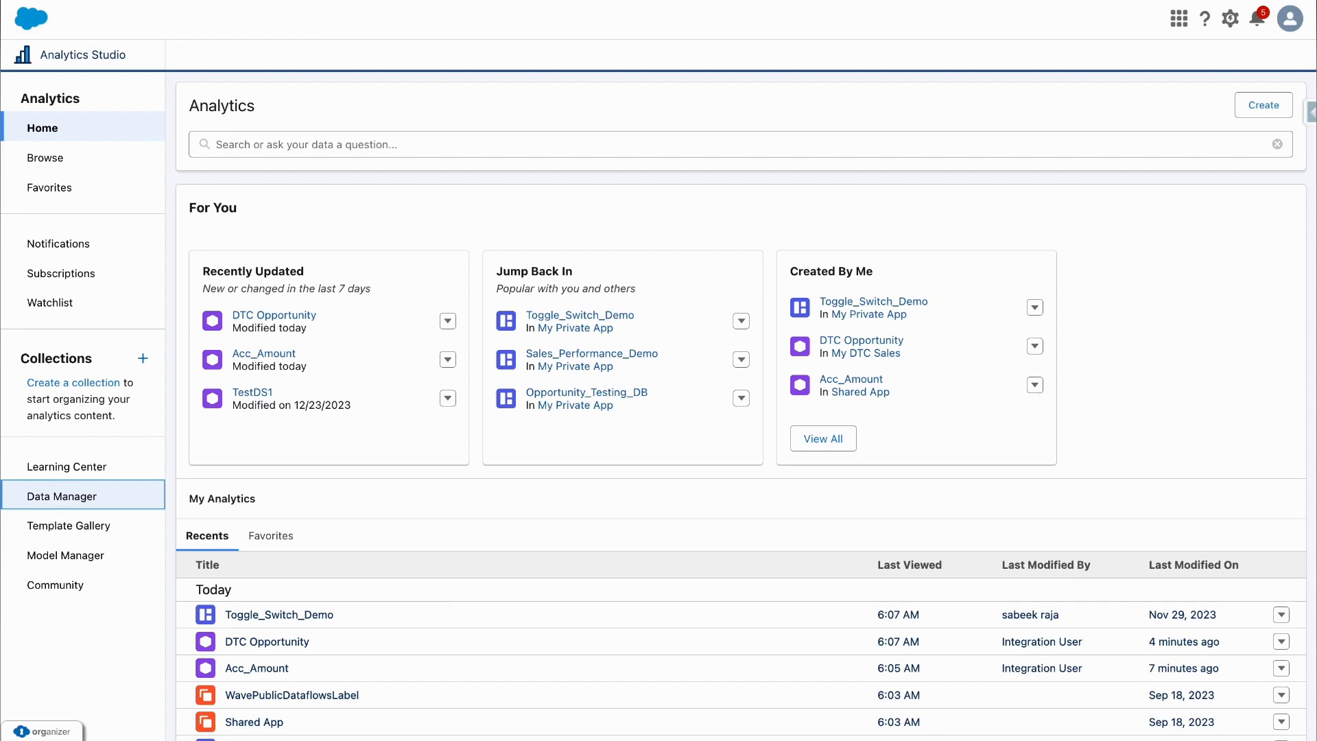
{"action": "left_click", "coordinate": [71, 164]}
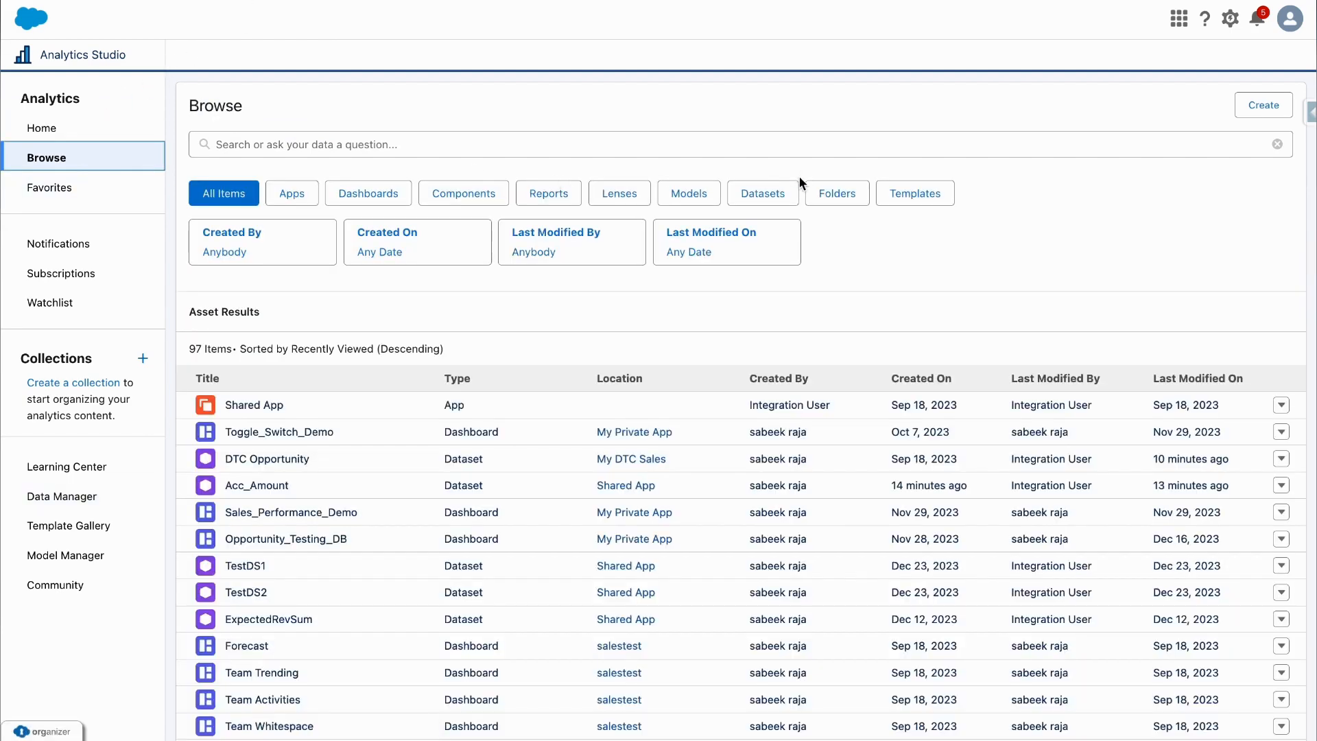
{"action": "left_click", "coordinate": [766, 194]}
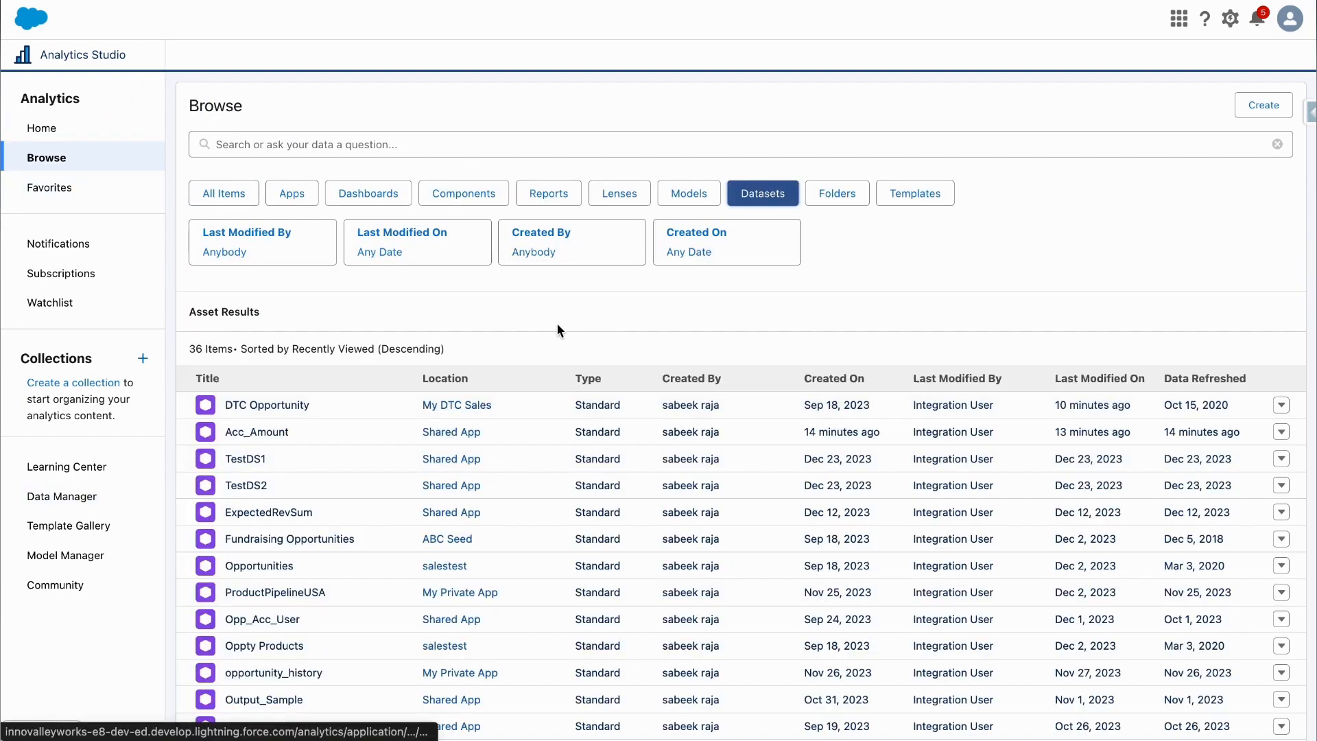
{"action": "key", "text": "ctrl+f"}
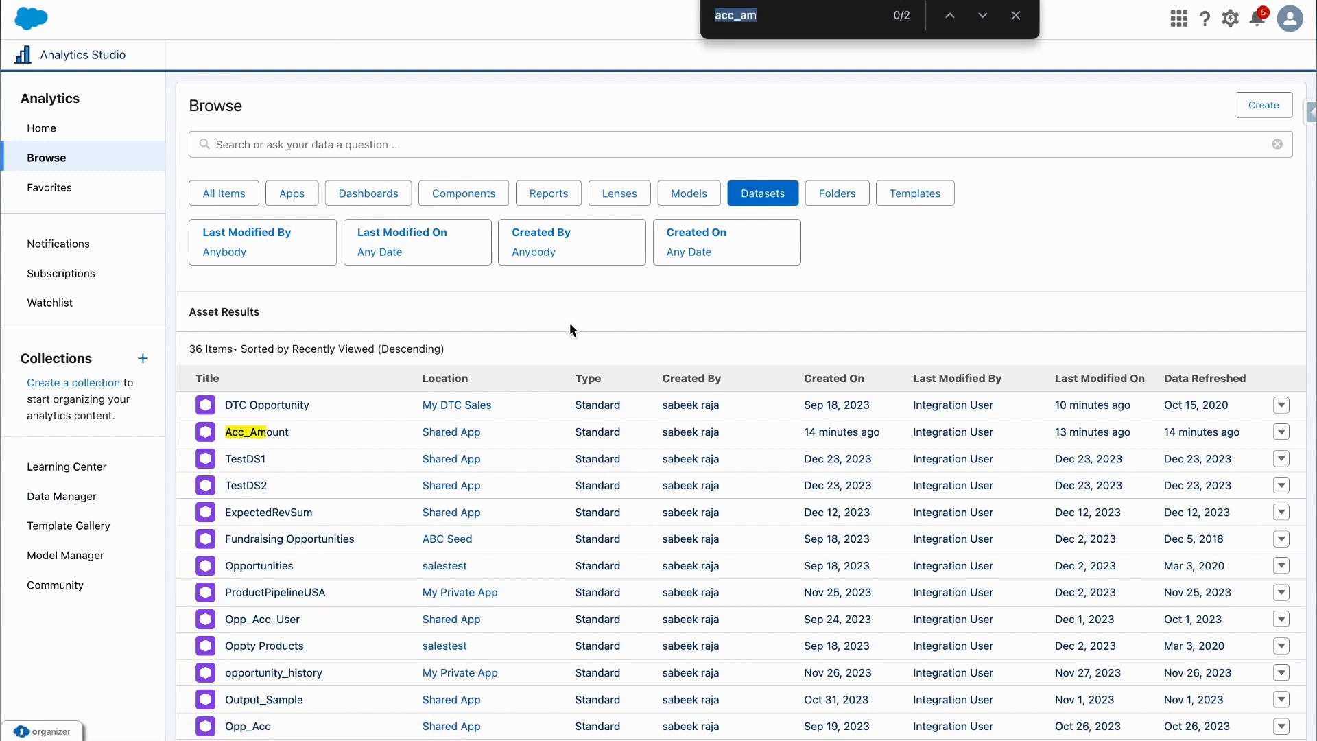
{"action": "type", "text": "sample_ac"}
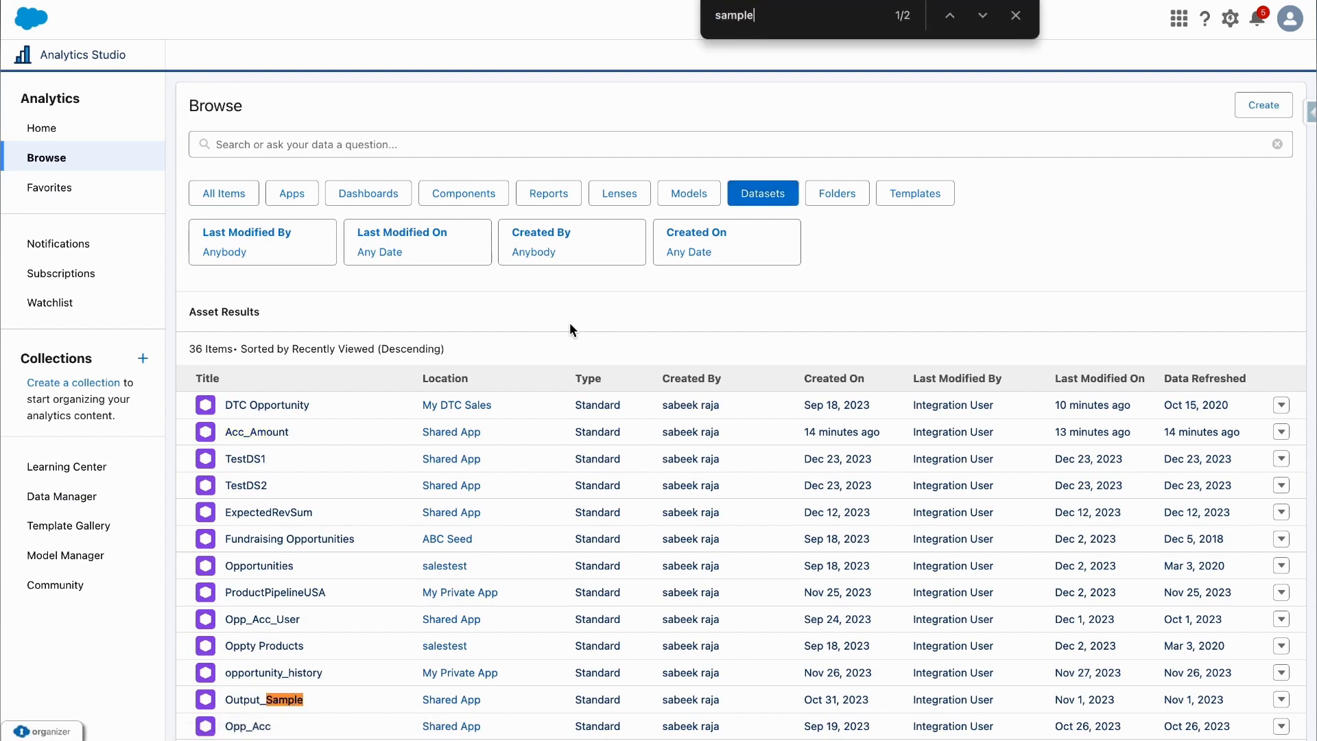
{"action": "type", "text": "c"}
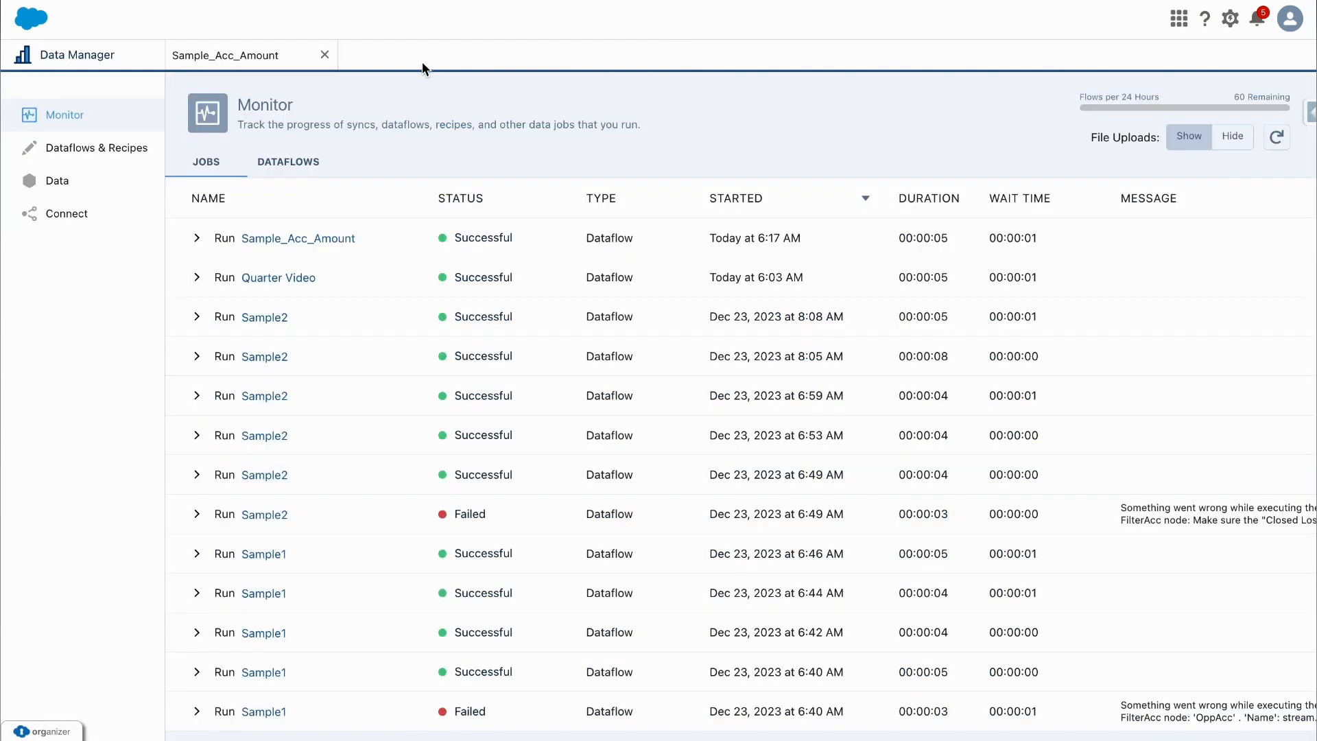
- Return to the Sample_Acc_Amount dataflow and review the Reg_Output node's attributes, leaving them as they are
{"action": "left_click", "coordinate": [276, 60]}
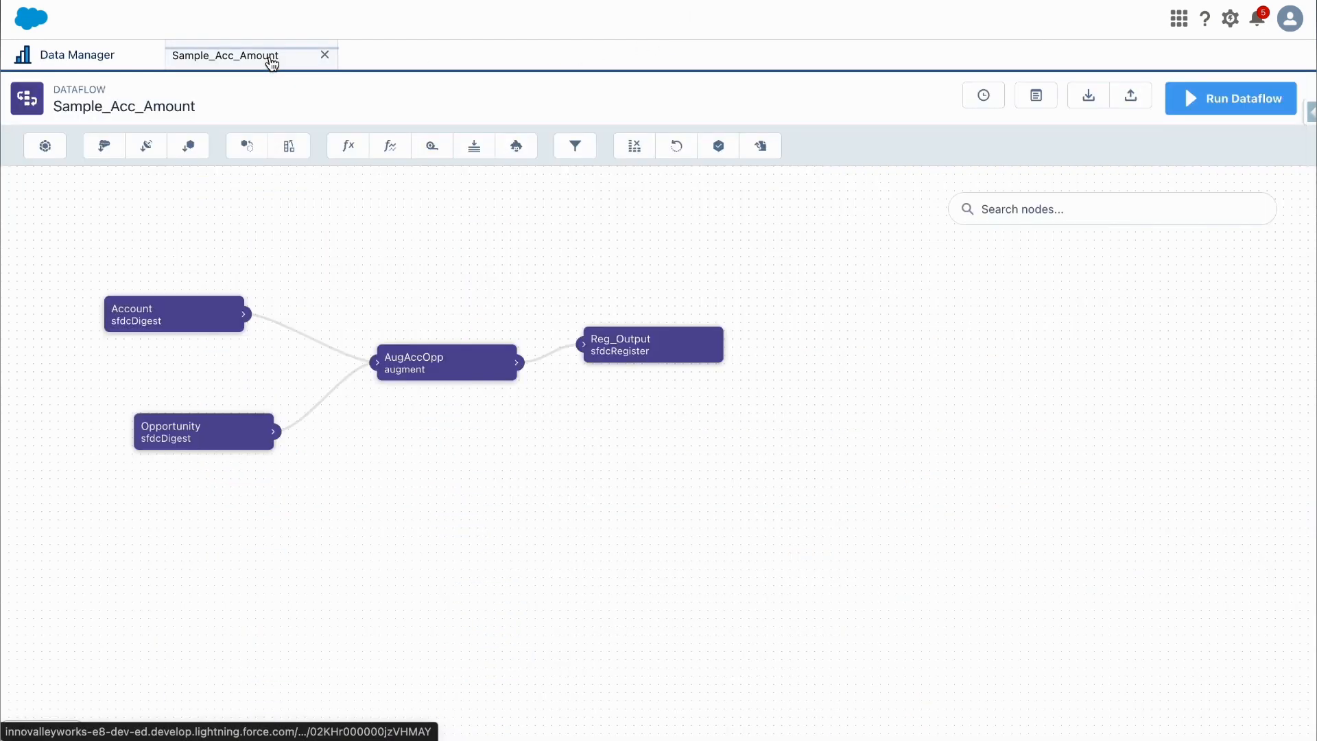
{"action": "left_click", "coordinate": [625, 350]}
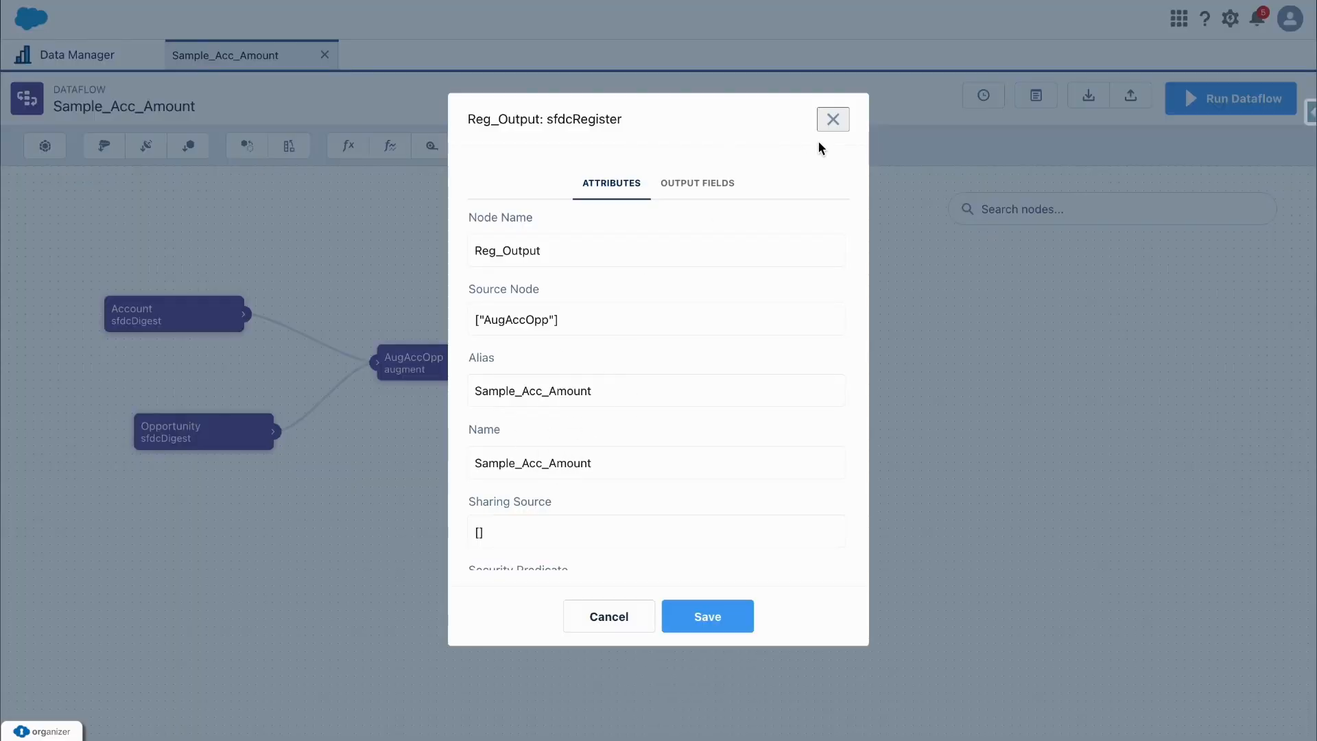
{"action": "left_click", "coordinate": [834, 121]}
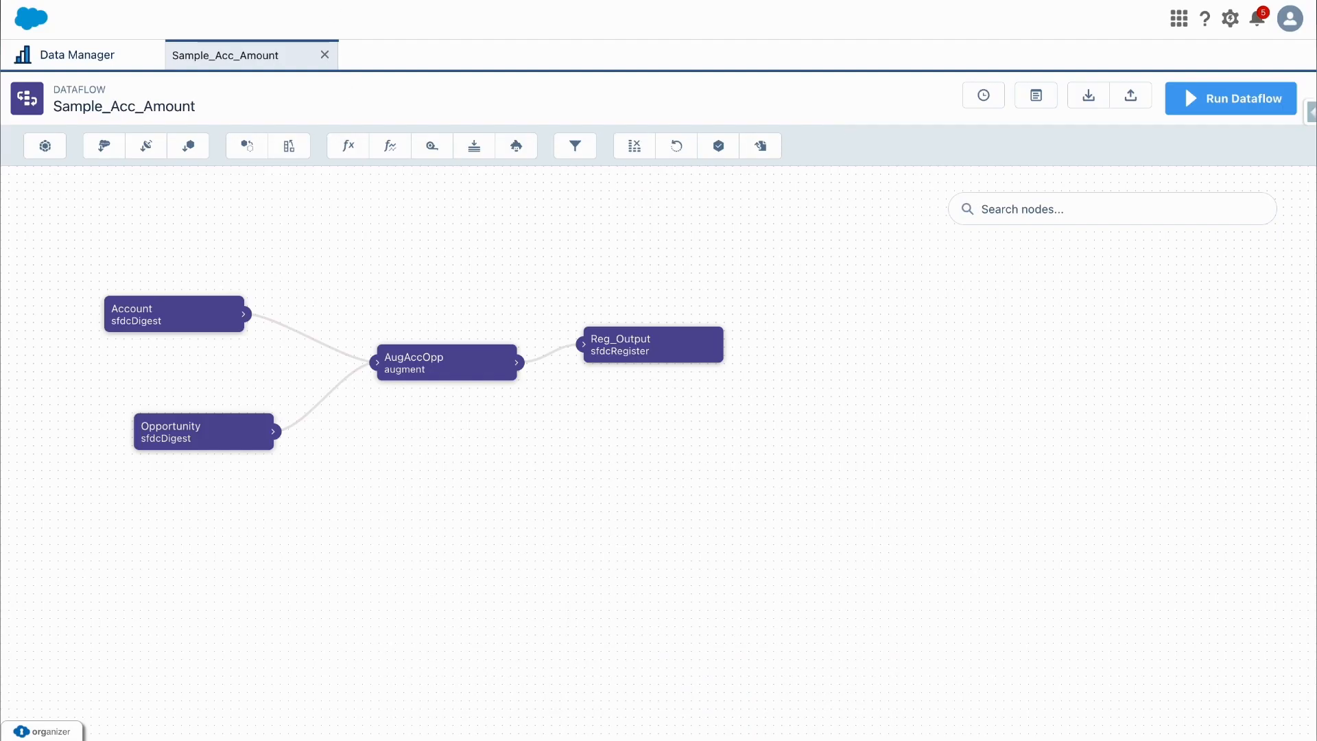
- Search the Analytics Studio dataset list for sample_acc_am and open the Sample_Acc_Amount dataset in a new lens
{"action": "left_click", "coordinate": [329, 1]}
{"action": "type", "text": "_am"}
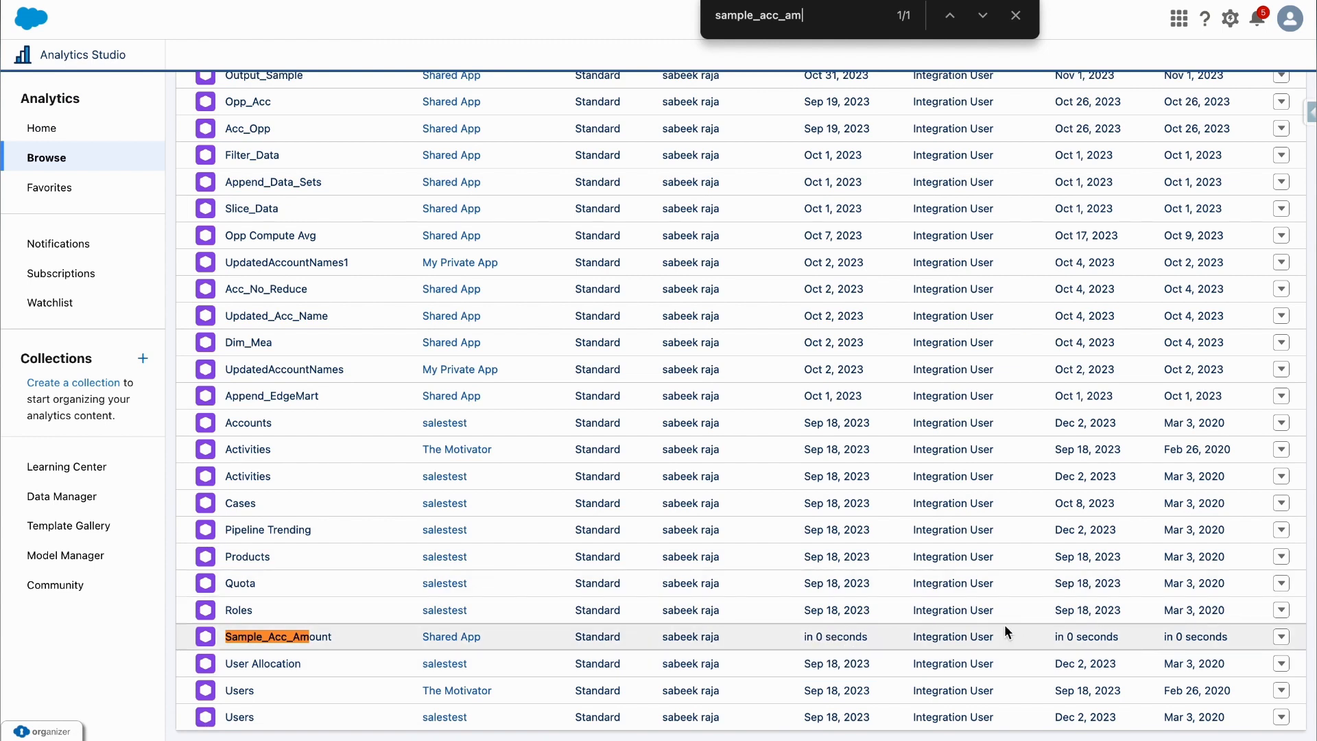
{"action": "left_click", "coordinate": [272, 638]}
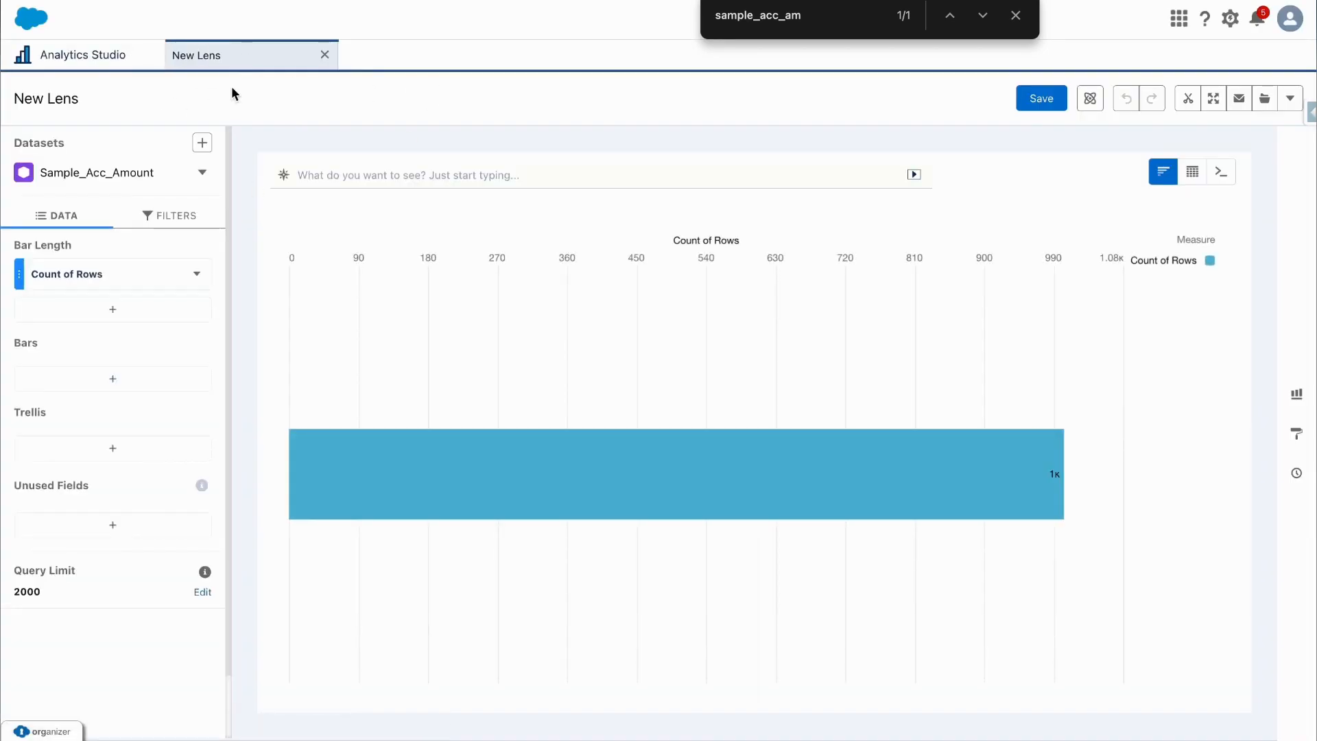
- Show the Sample_Acc_Amount lens as a table, delete the Account ID column, and look through the account rows
{"action": "left_click", "coordinate": [1192, 172]}
{"action": "left_click", "coordinate": [1025, 244]}
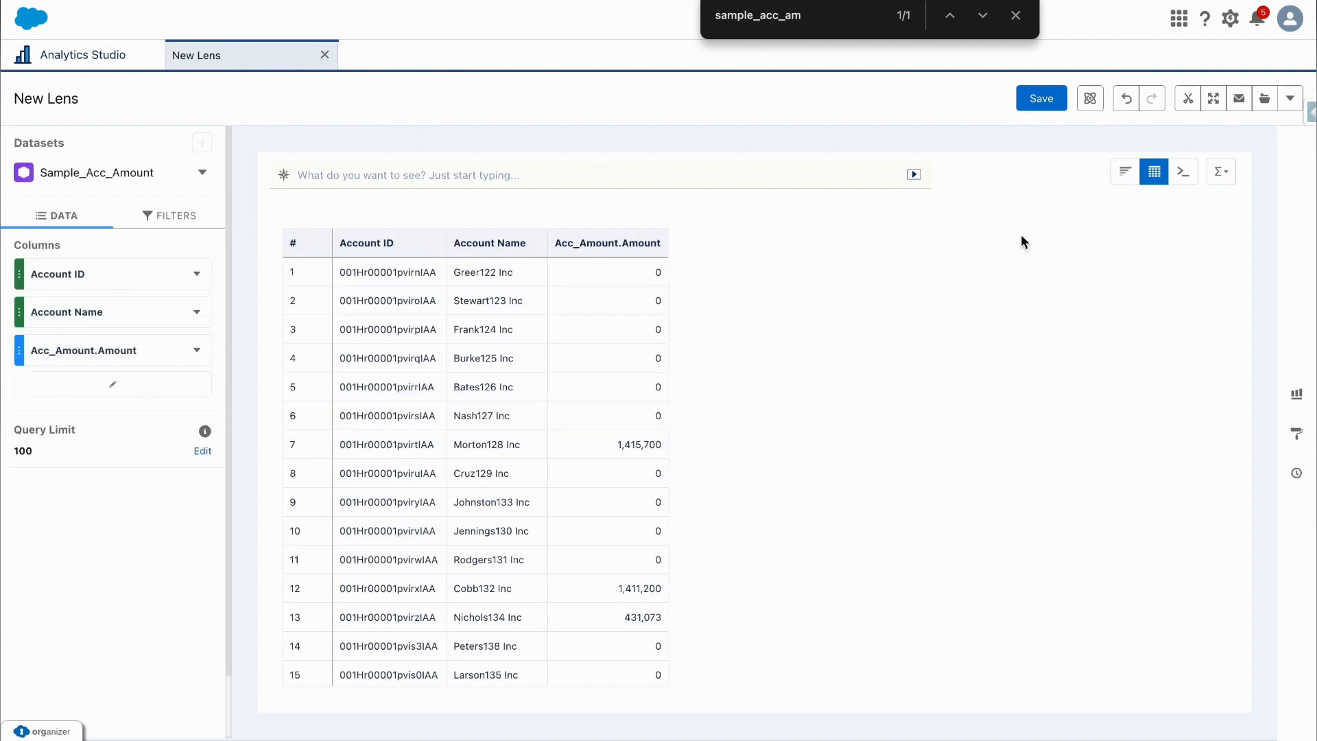
{"action": "left_click", "coordinate": [197, 274]}
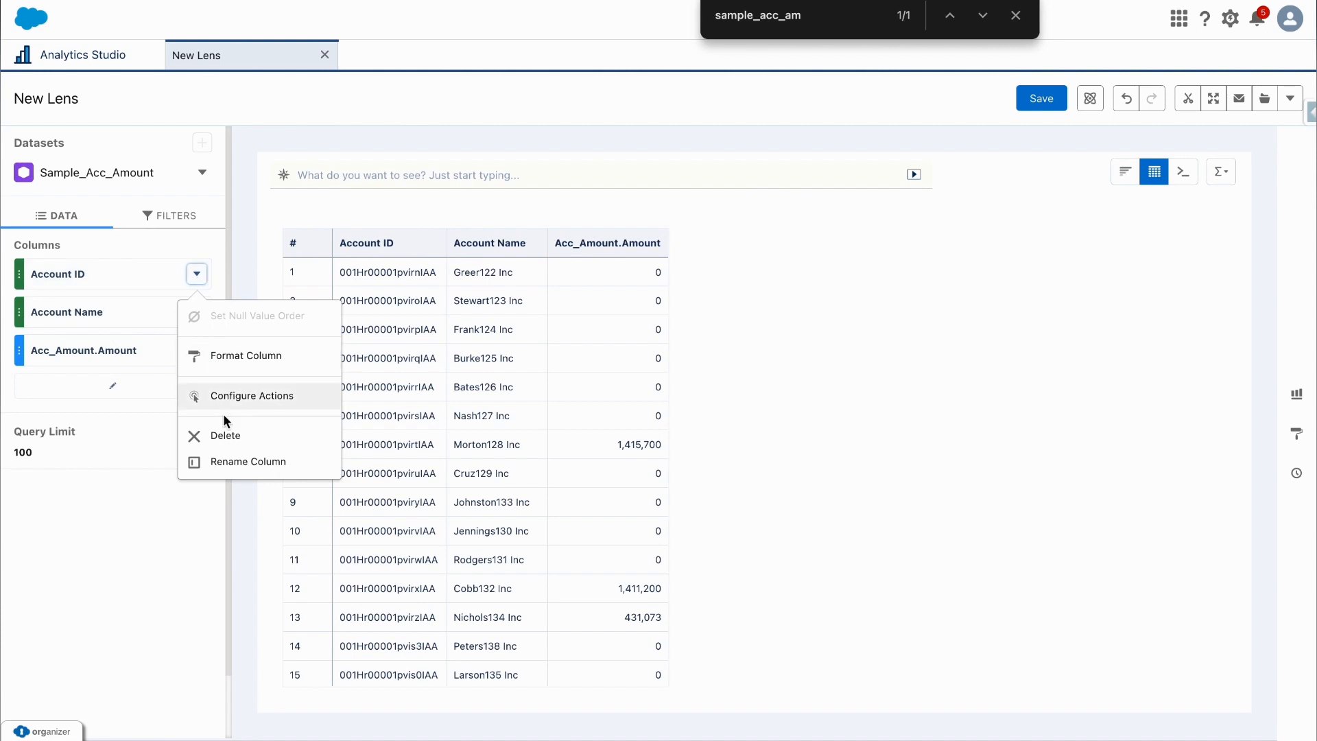
{"action": "left_click", "coordinate": [225, 436]}
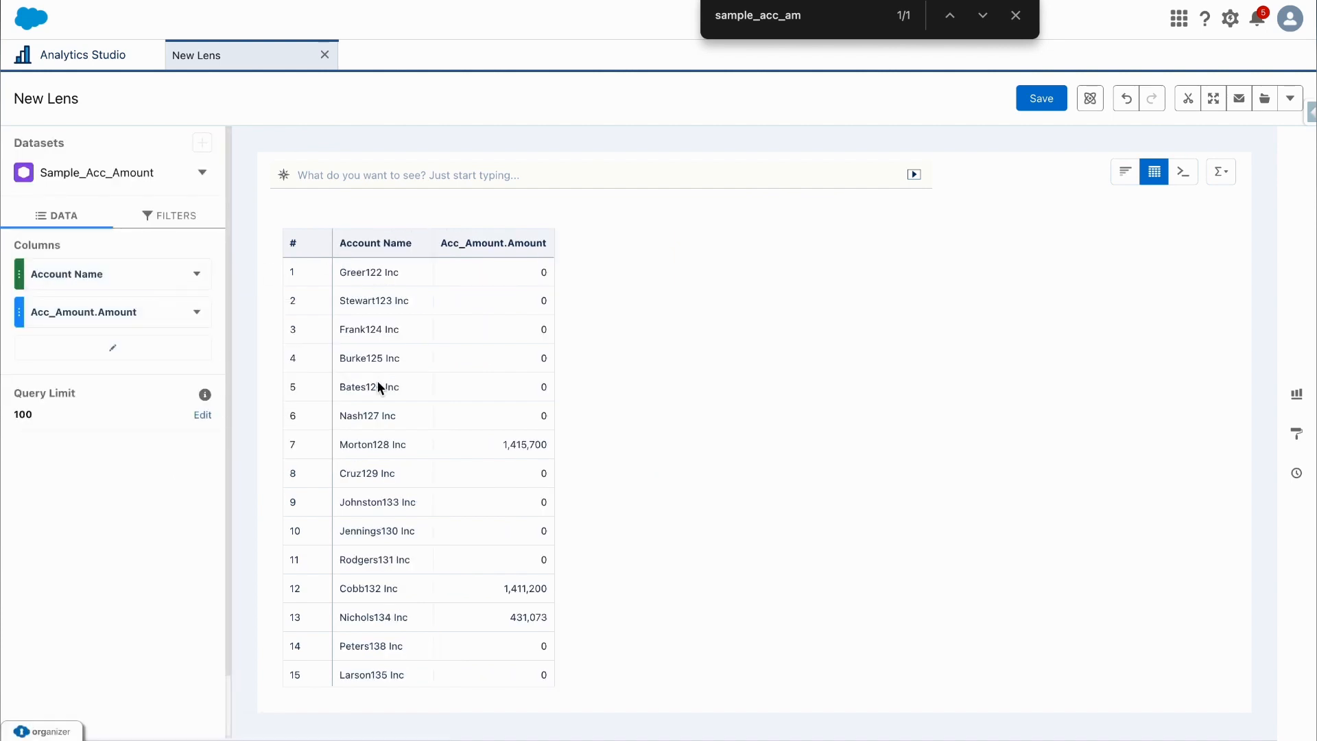
{"action": "scroll", "coordinate": [444, 401], "scroll_direction": "down", "scroll_amount": 20}
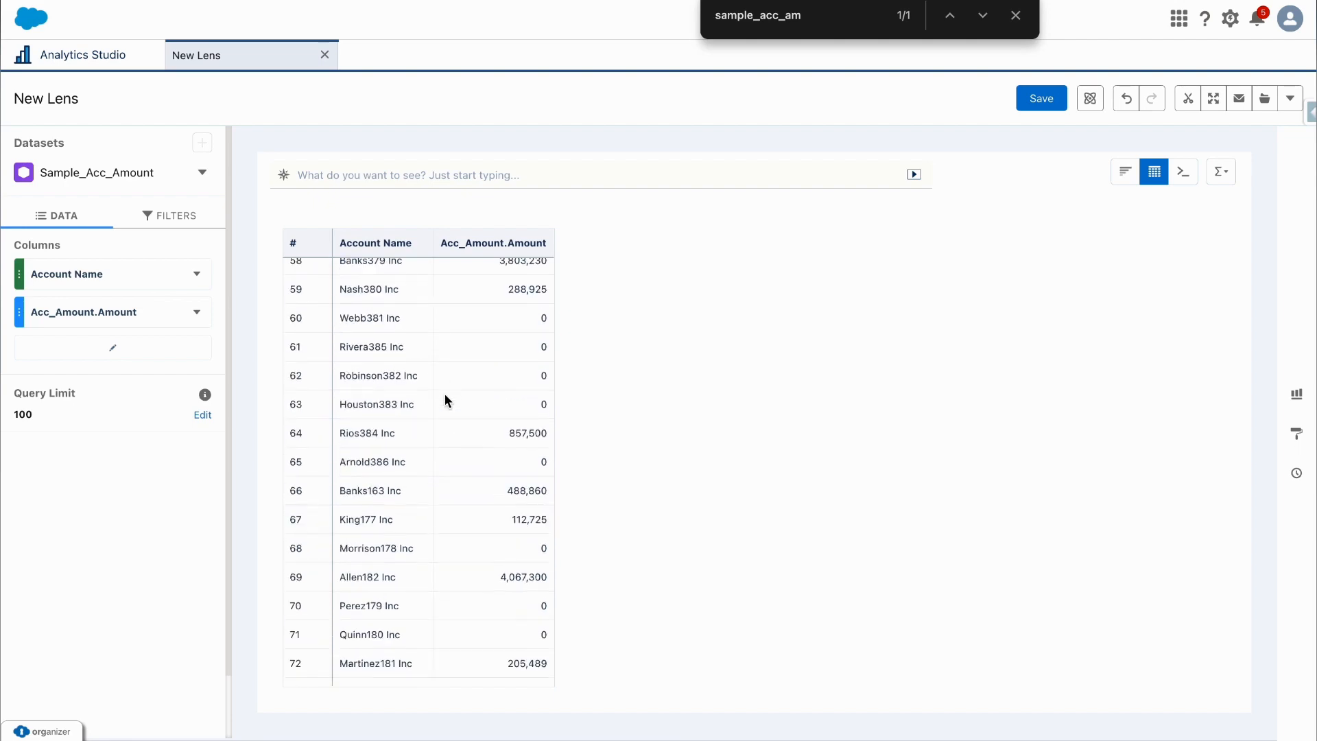
{"action": "scroll", "coordinate": [445, 401], "scroll_direction": "up", "scroll_amount": 20}
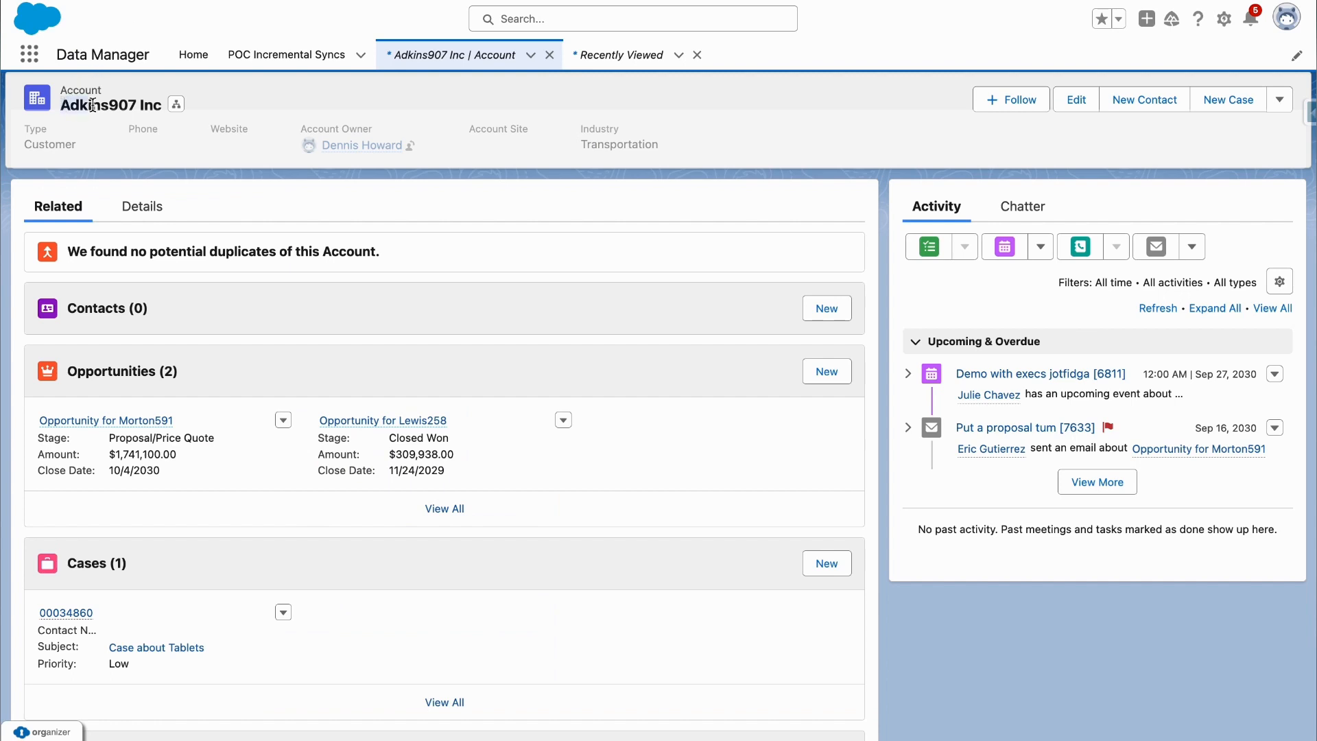
- Copy the account name Adkins907 Inc from its Salesforce record and filter the lens to Account Name equals that value
{"action": "left_click_drag", "start_coordinate": [92, 105], "coordinate": [161, 107]}
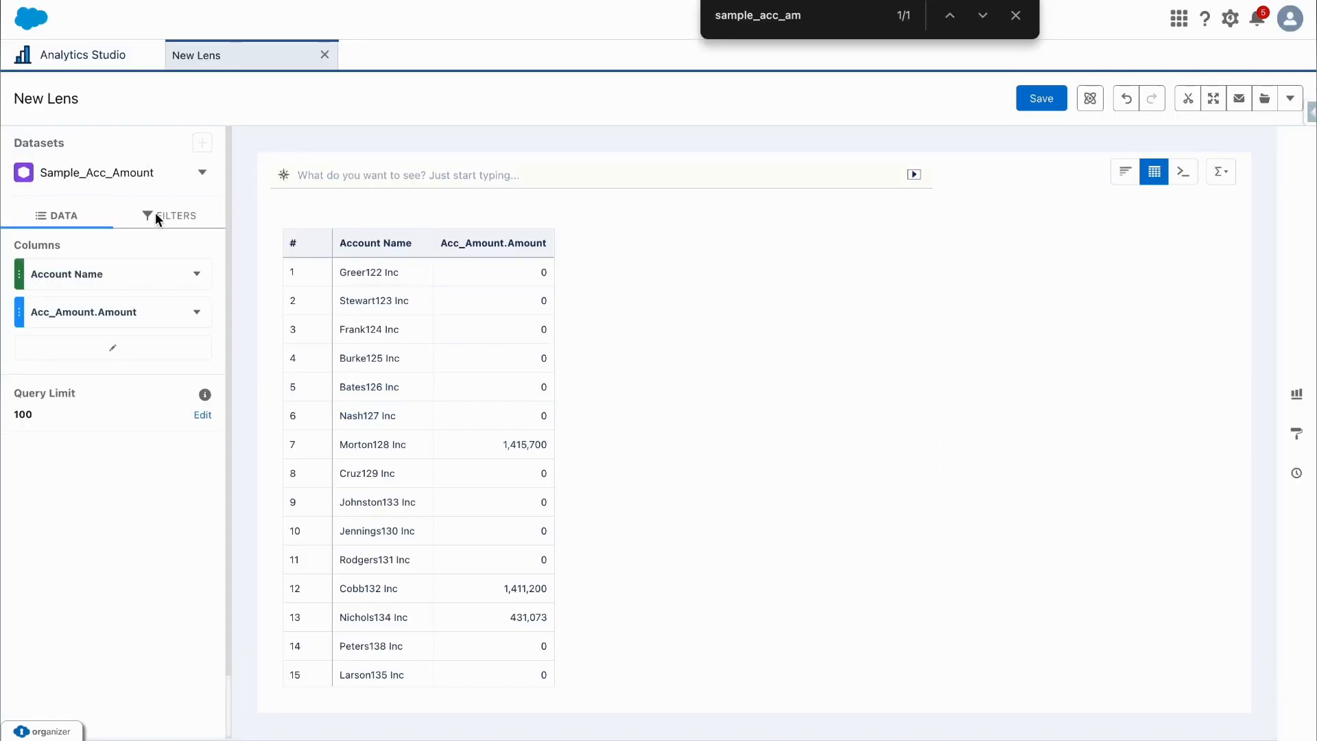
{"action": "left_click", "coordinate": [164, 217]}
{"action": "left_click", "coordinate": [113, 275]}
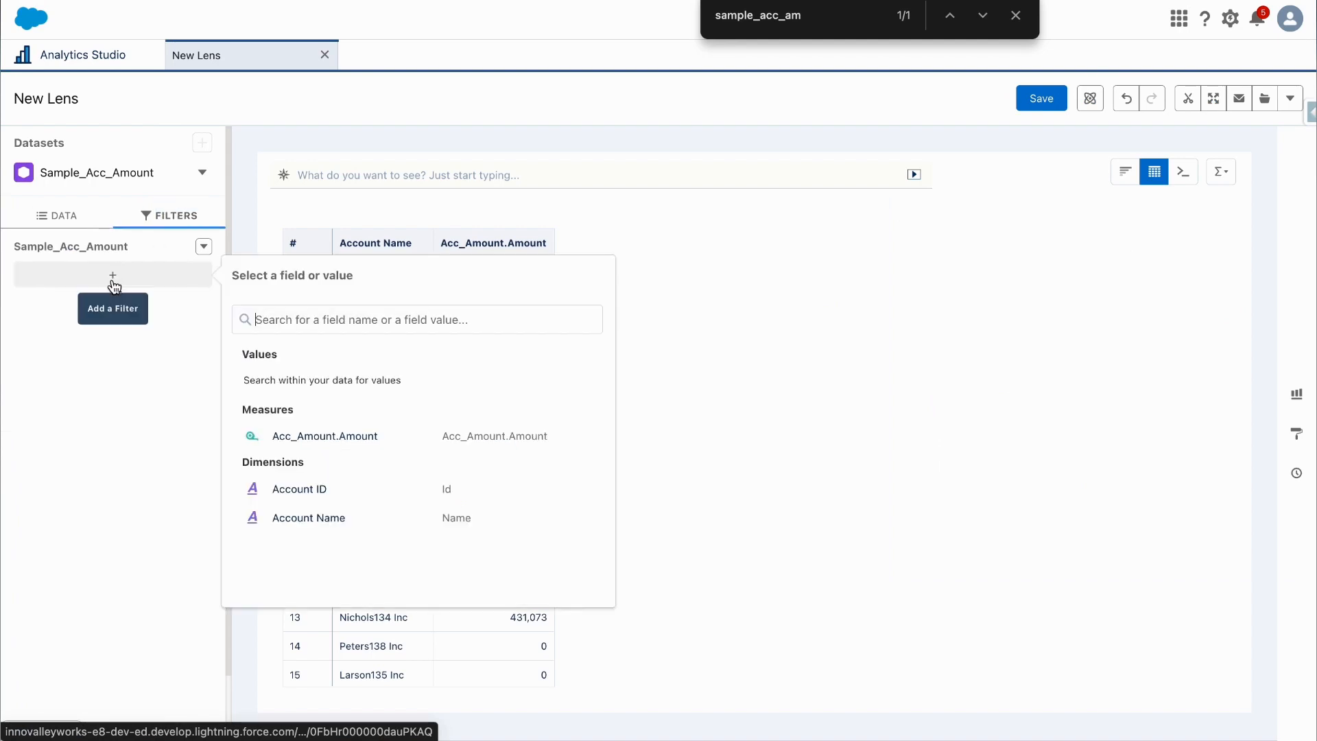
{"action": "type", "text": "nam"}
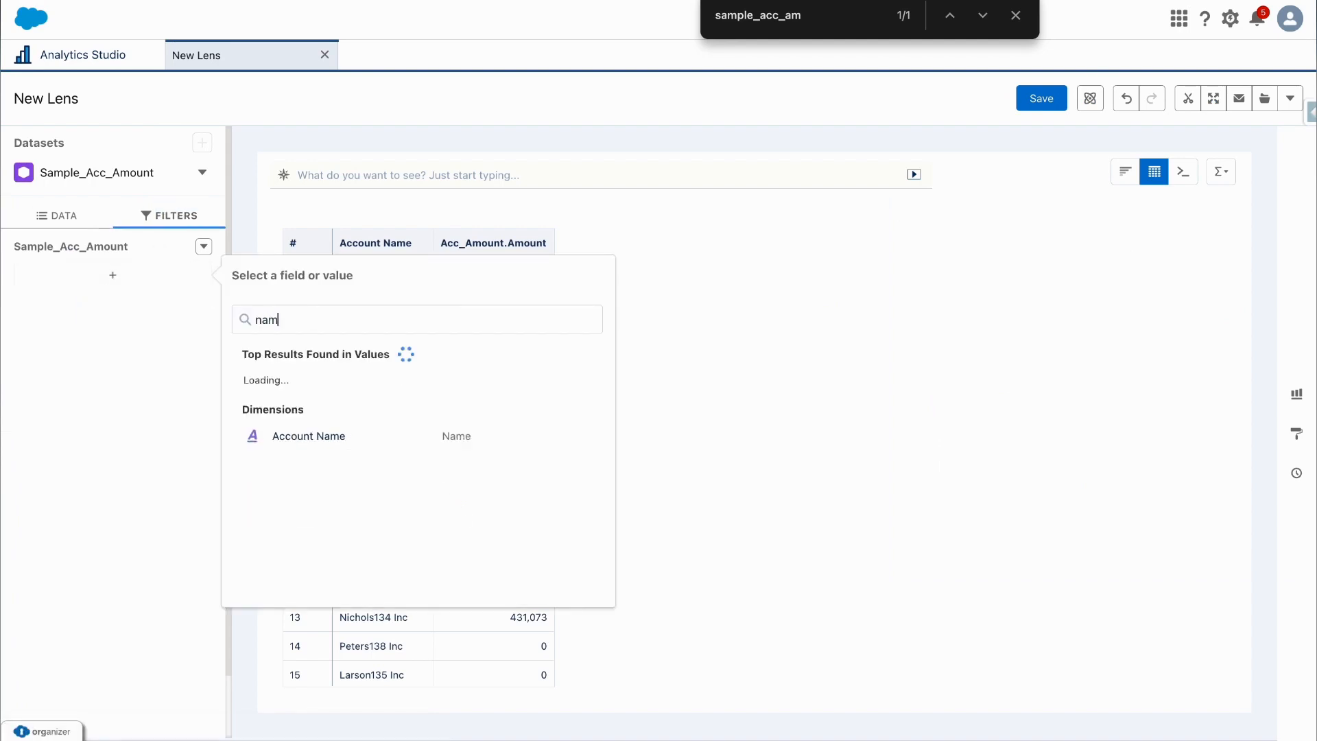
{"action": "left_click", "coordinate": [318, 438]}
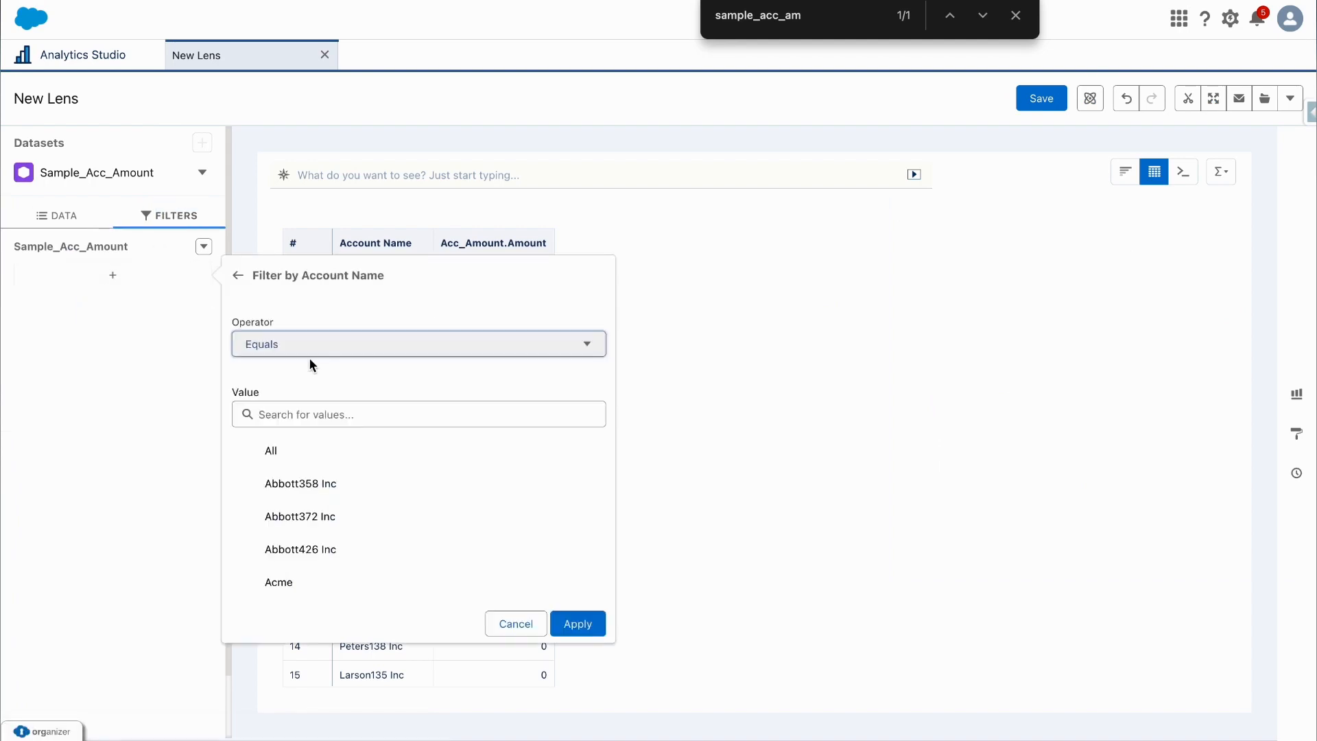
{"action": "left_click", "coordinate": [299, 412]}
{"action": "type", "text": "Adkins997 Inc"}
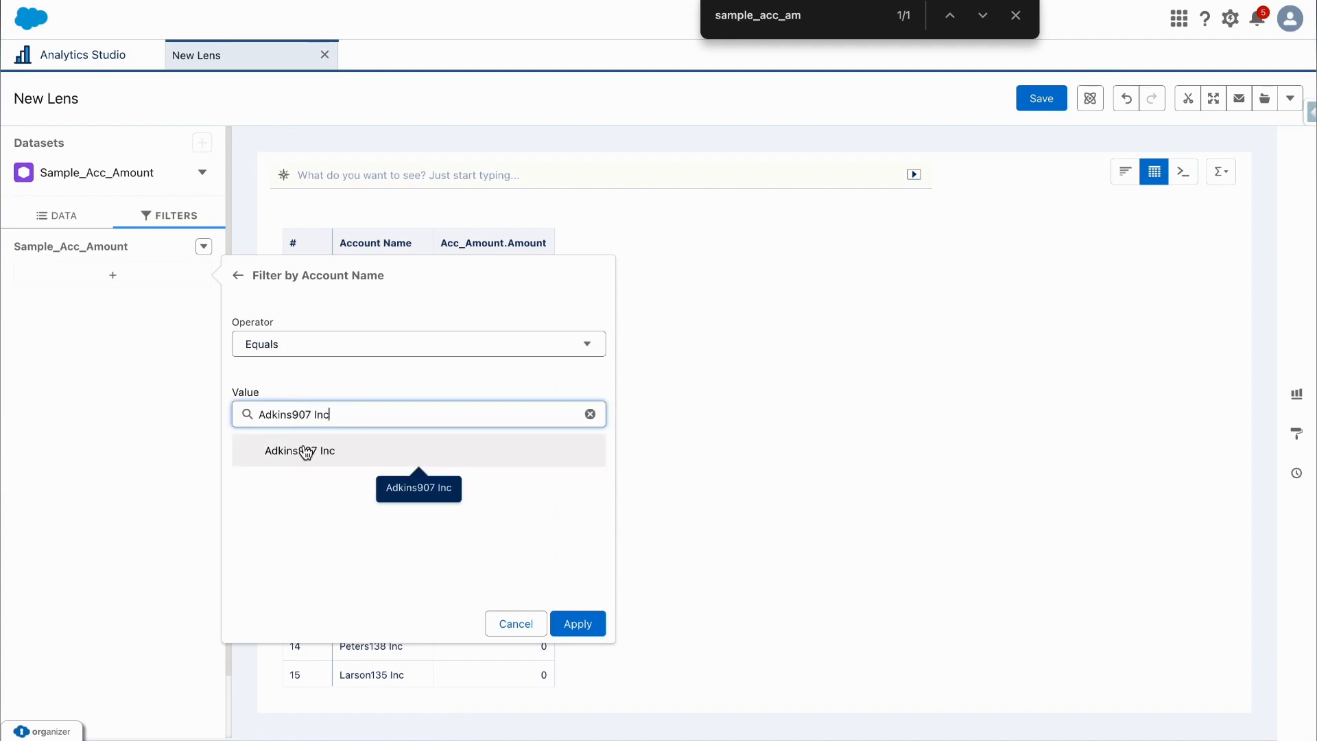
{"action": "left_click", "coordinate": [306, 452]}
{"action": "left_click", "coordinate": [577, 630]}
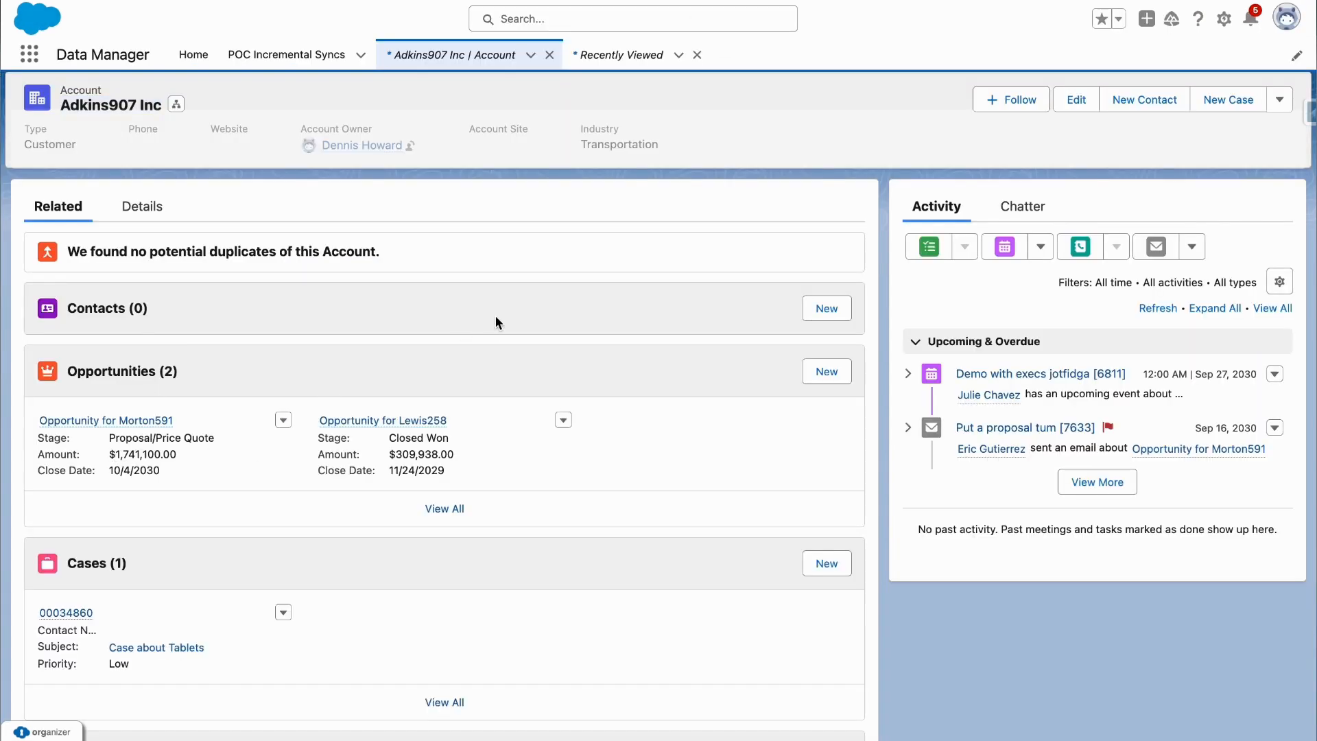
- Calculate 1741000+309000 in a new browser tab to check the account's combined opportunity amounts, and close the tab
{"action": "key", "text": "super+t"}
{"action": "type", "text": "="}
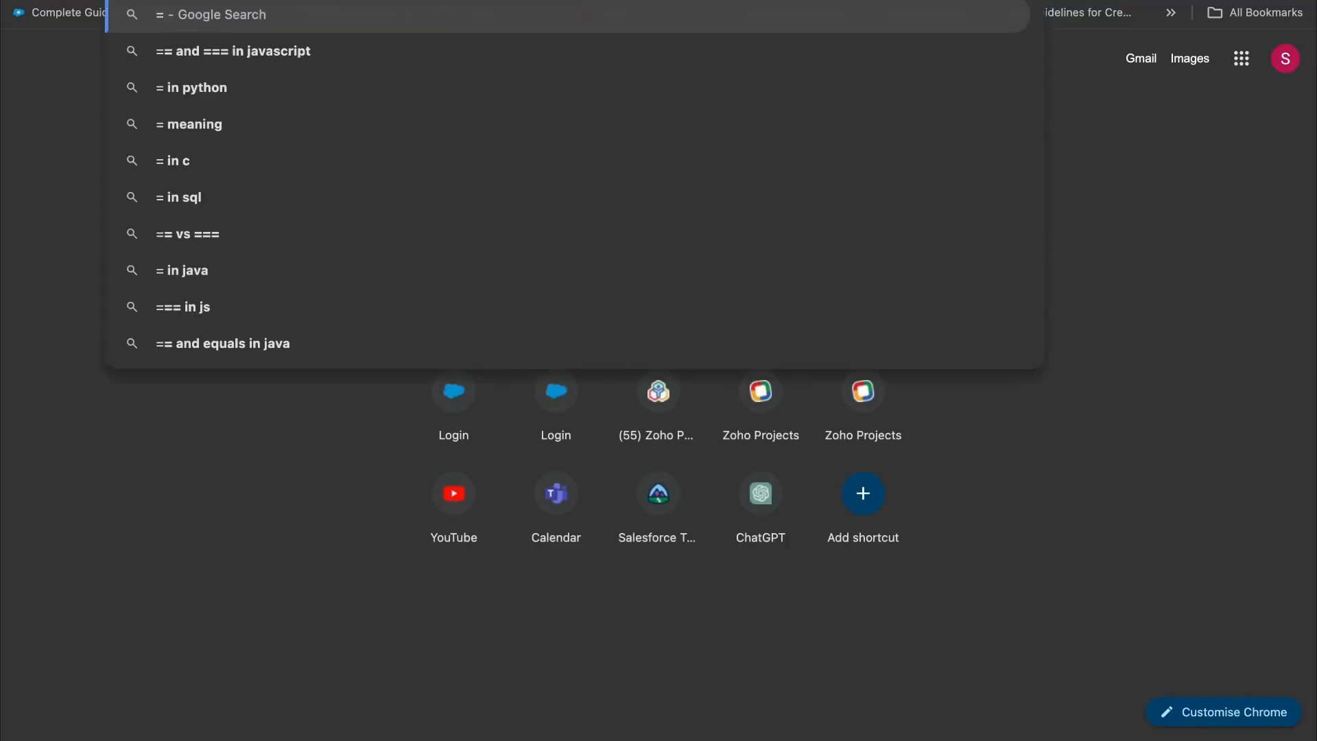
{"action": "type", "text": "1741000+"}
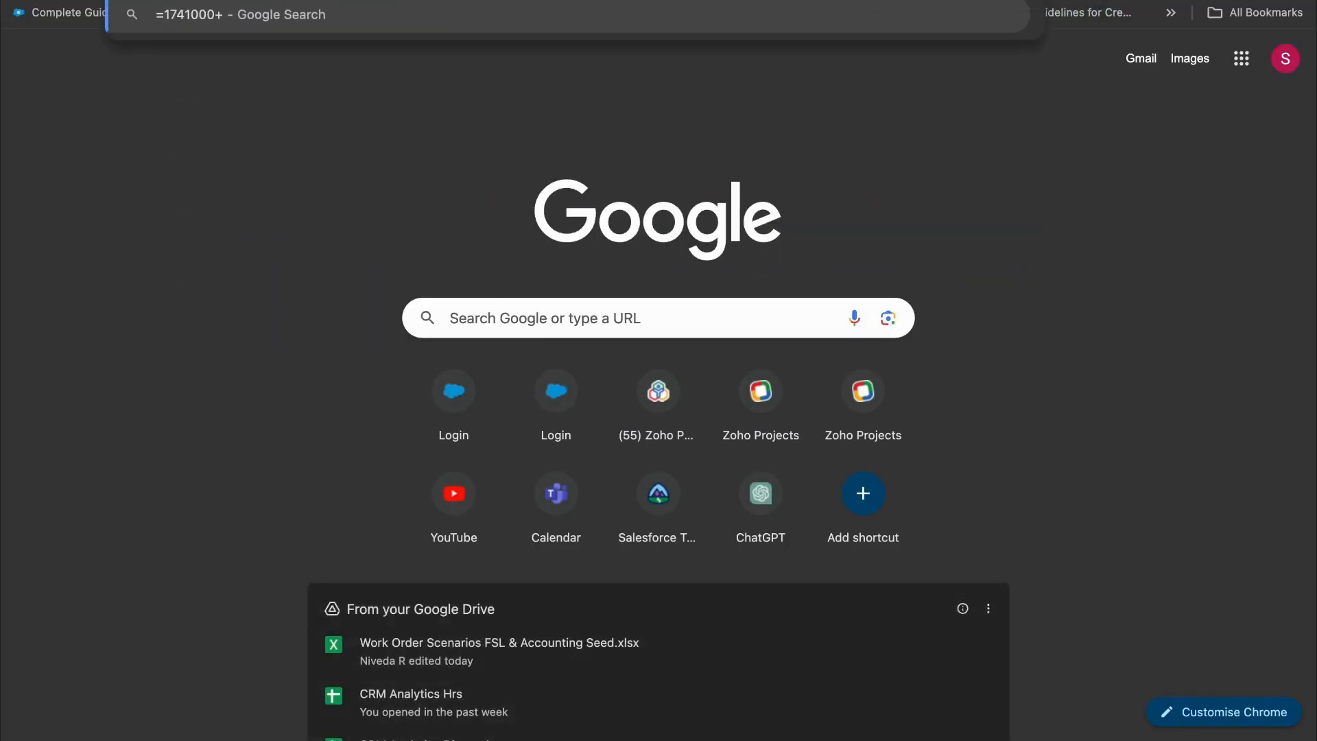
{"action": "key", "text": "super+w"}
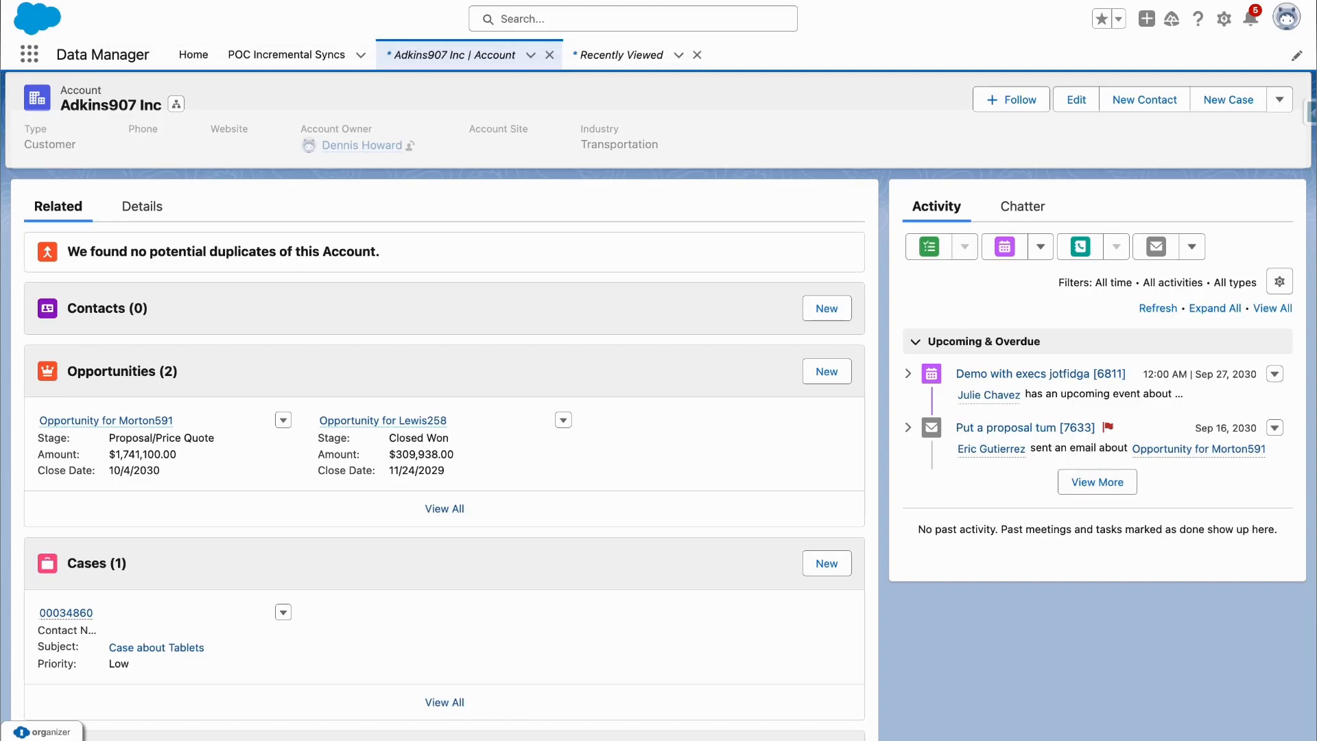
{"action": "key", "text": "super+t"}
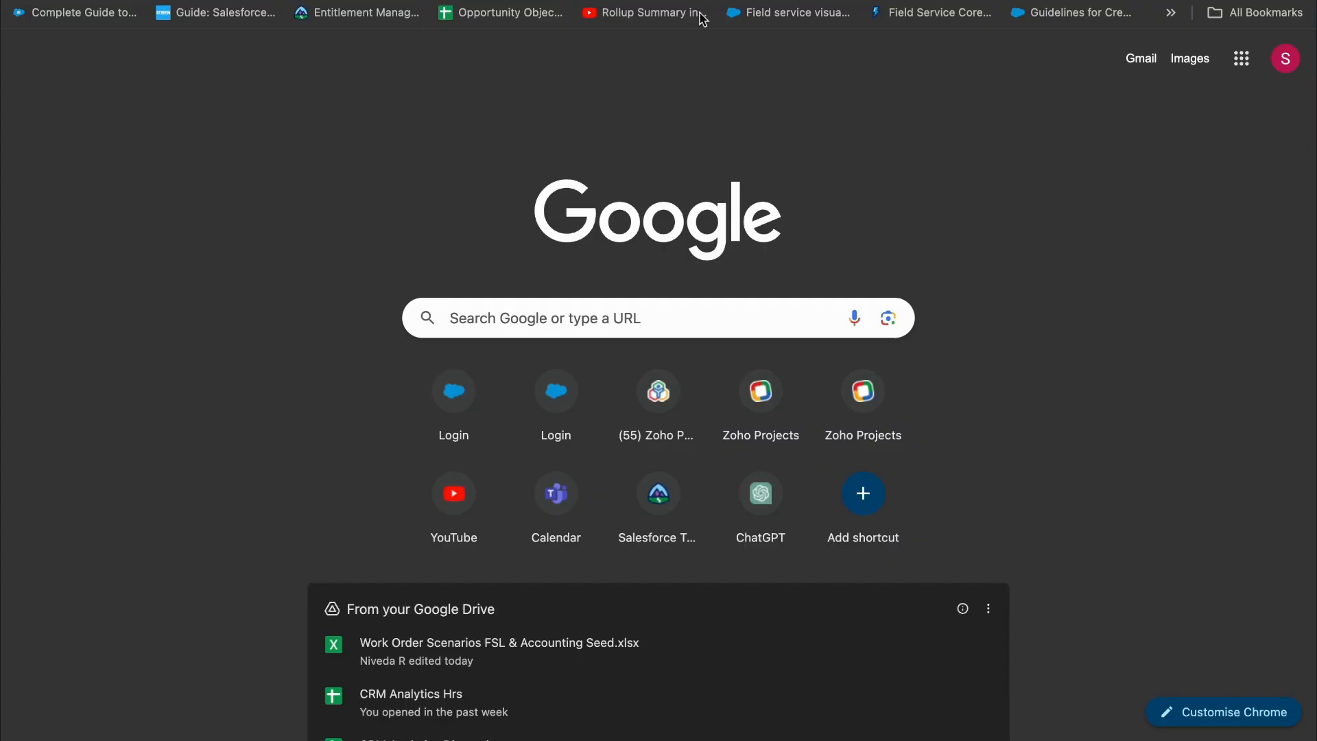
{"action": "type", "text": "309000"}
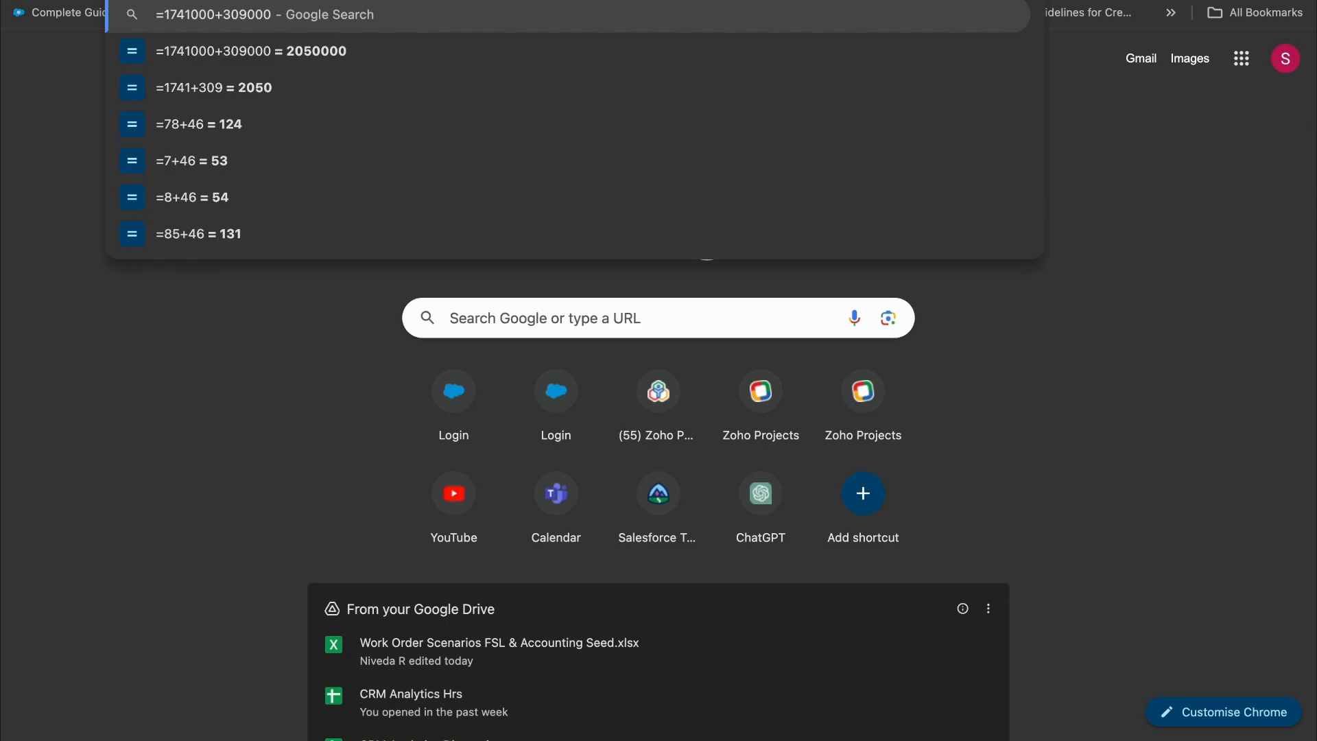
{"action": "key", "text": "super+w"}
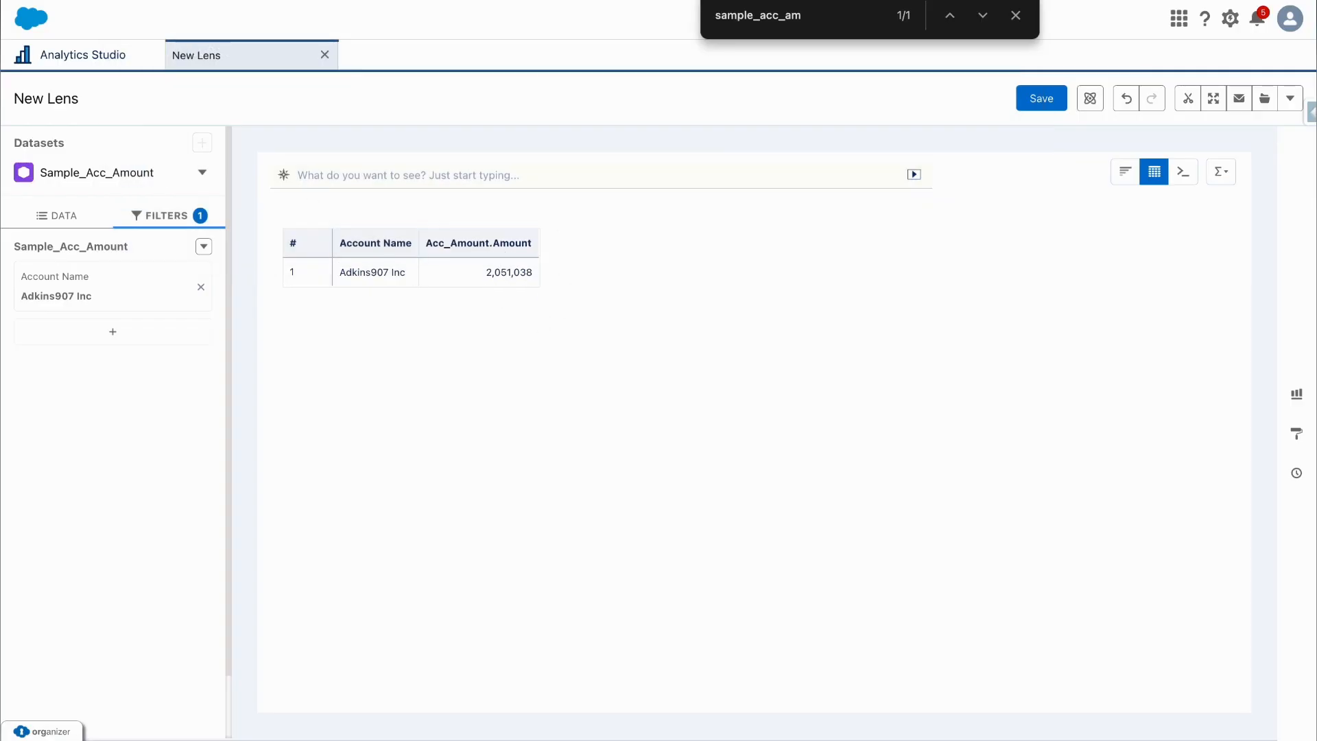
- Return to Data Manager, open the Rodgers79 Inc account from the recently viewed accounts, and copy its name
{"action": "key", "text": "ctrl+shift+Tab"}
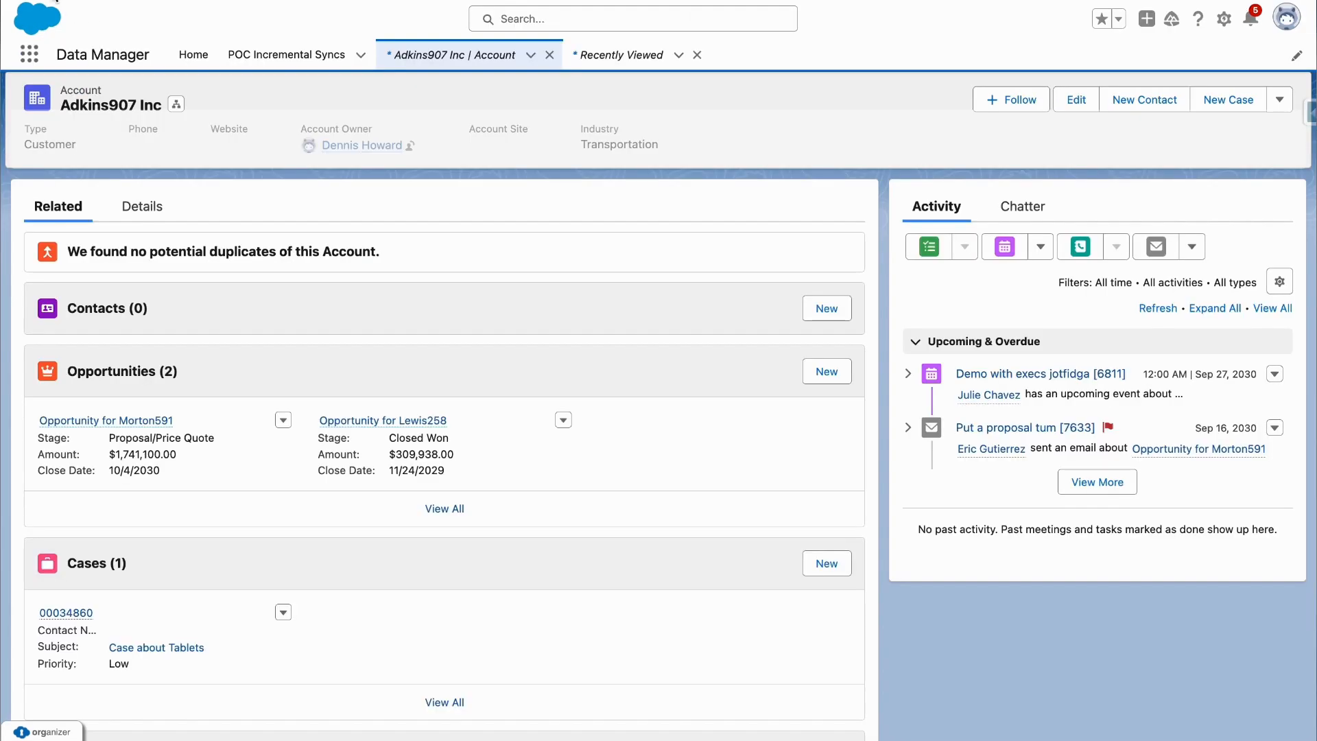
{"action": "left_click", "coordinate": [617, 55]}
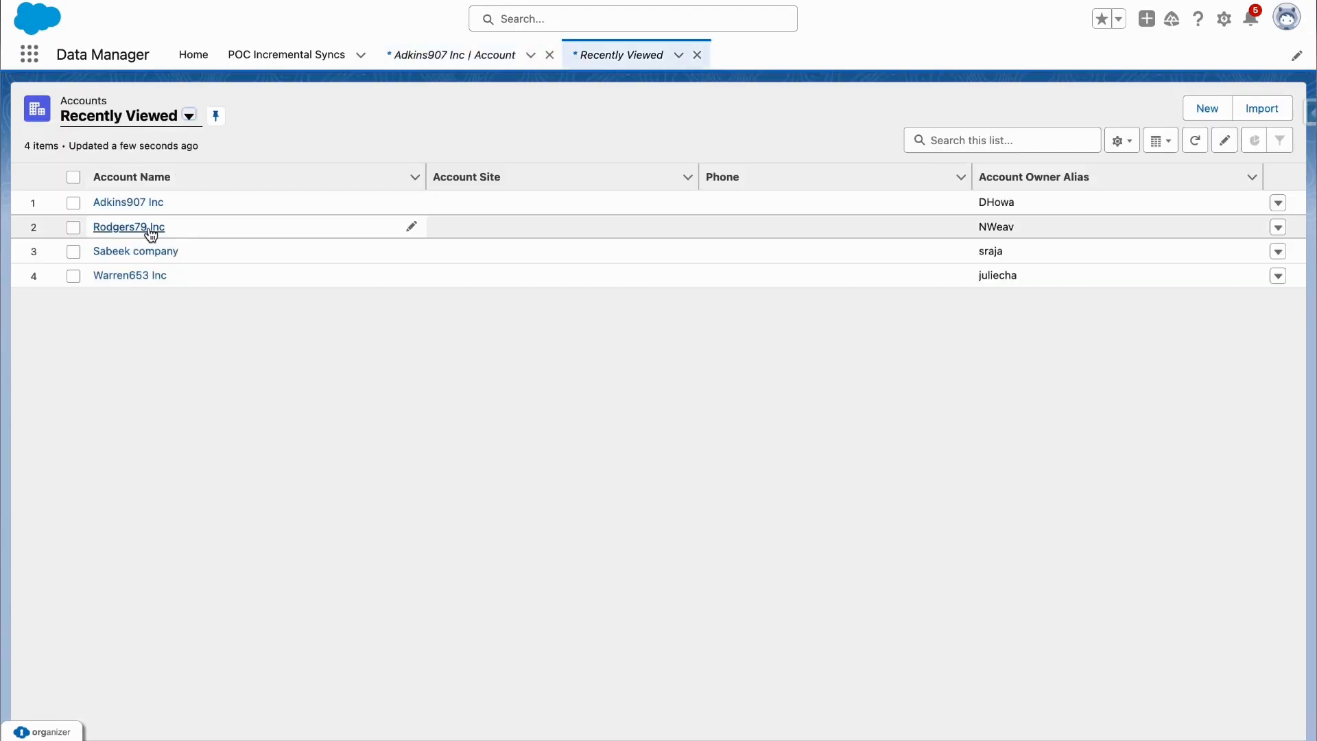
{"action": "left_click", "coordinate": [148, 234]}
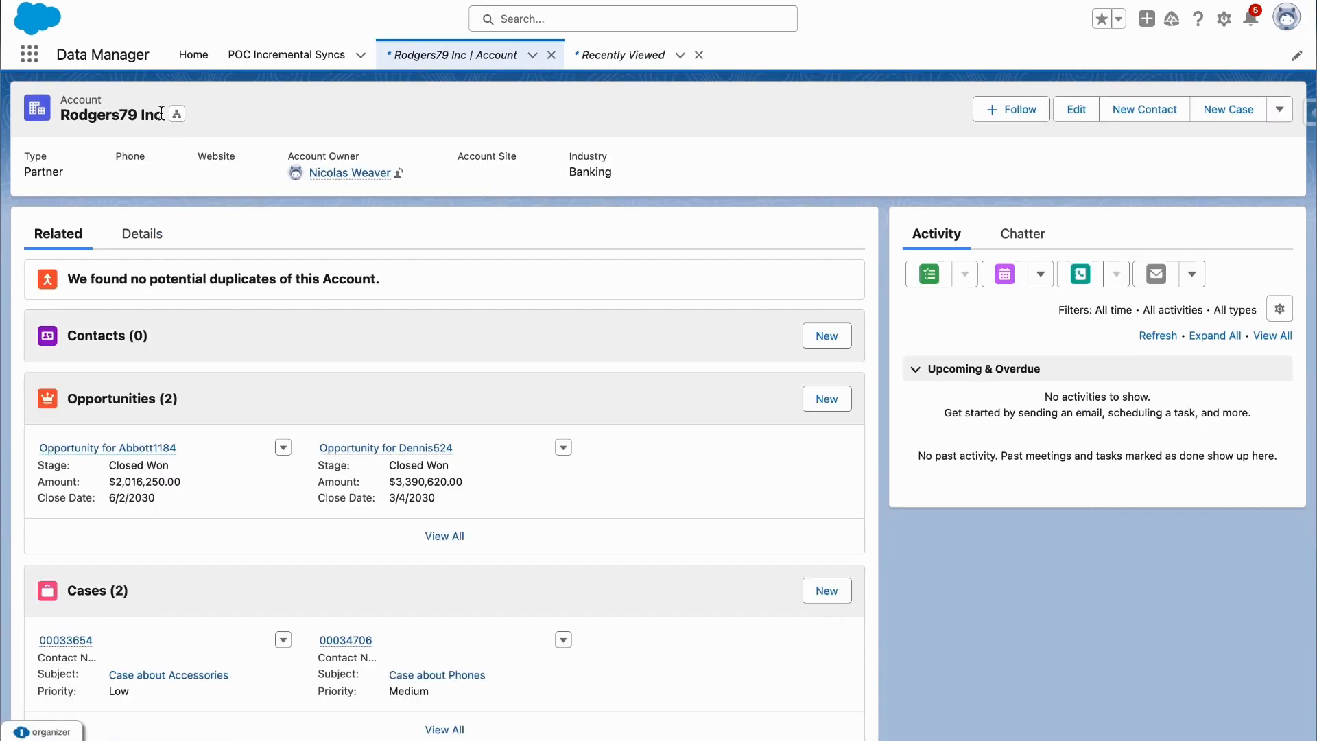
{"action": "left_click_drag", "start_coordinate": [164, 114], "coordinate": [67, 114]}
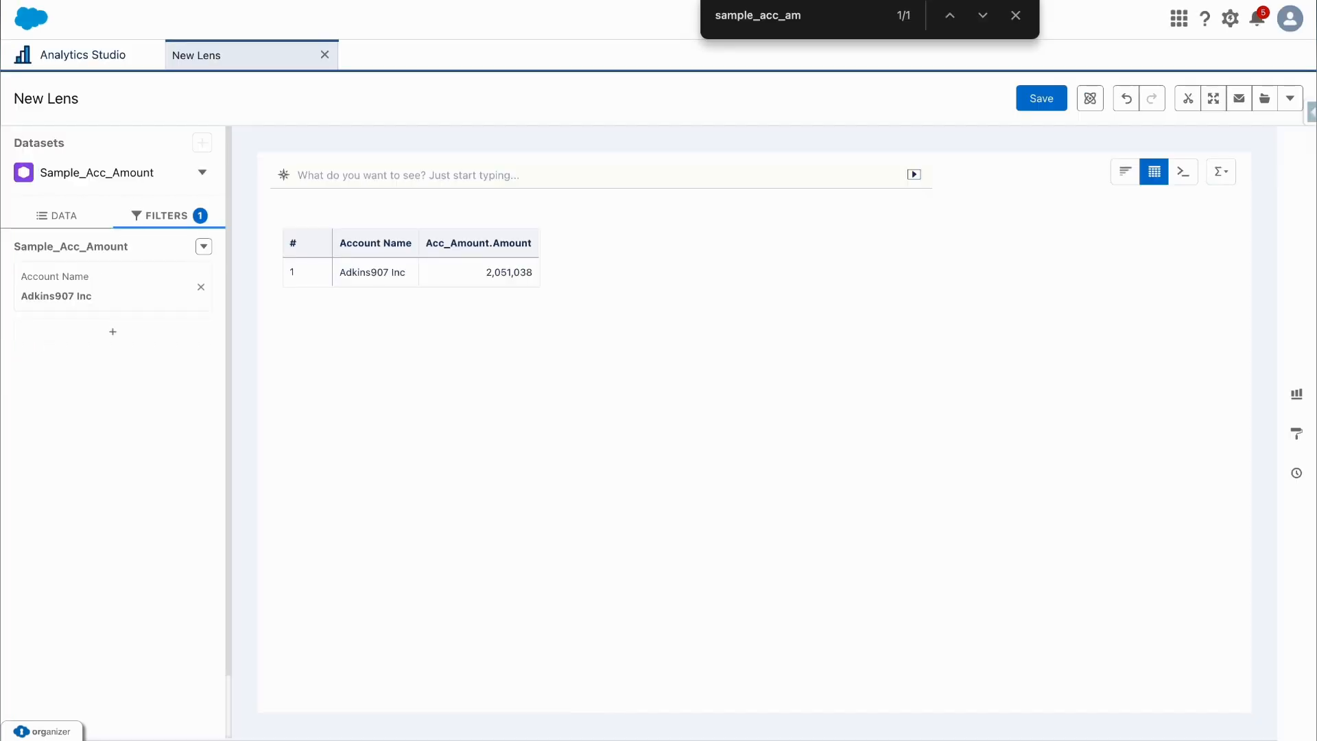
- Replace the lens's Adkins907 Inc filter with one where Account Name equals Rodgers79 Inc
{"action": "left_click", "coordinate": [200, 286]}
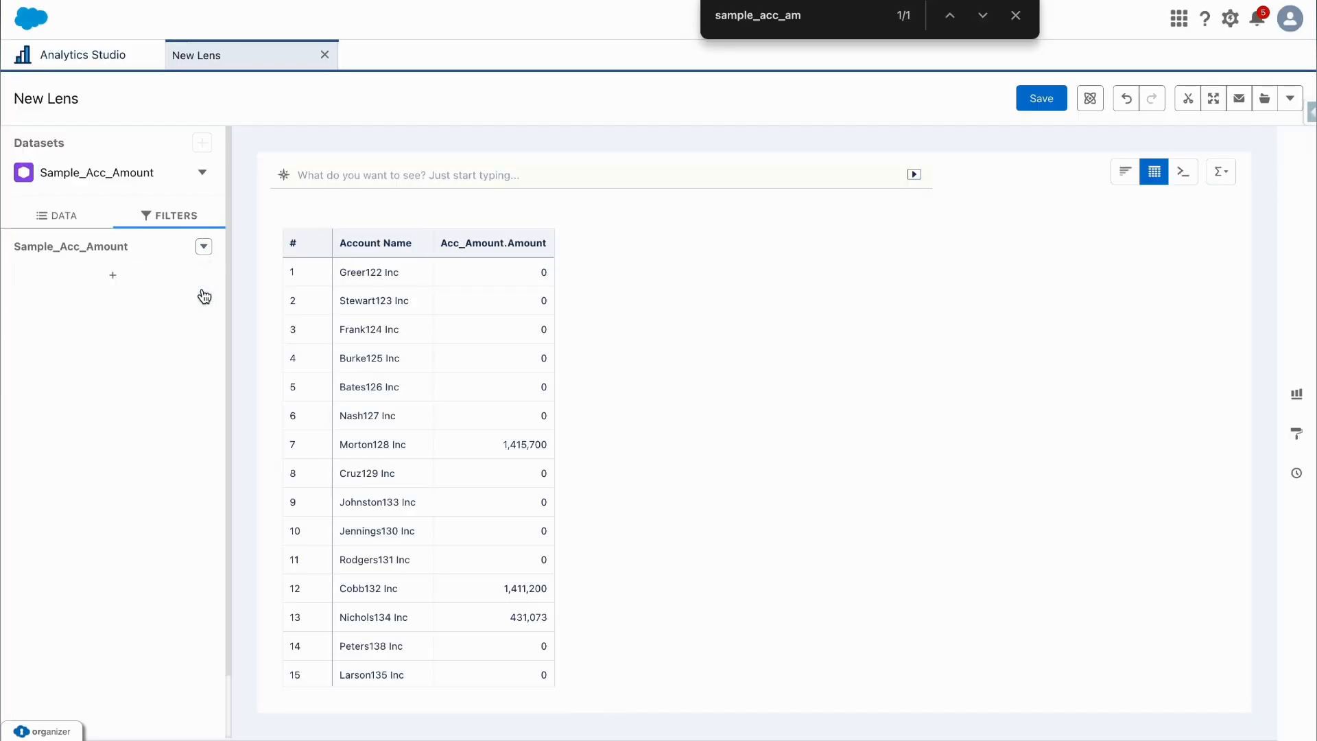
{"action": "left_click", "coordinate": [111, 279]}
{"action": "type", "text": "name"}
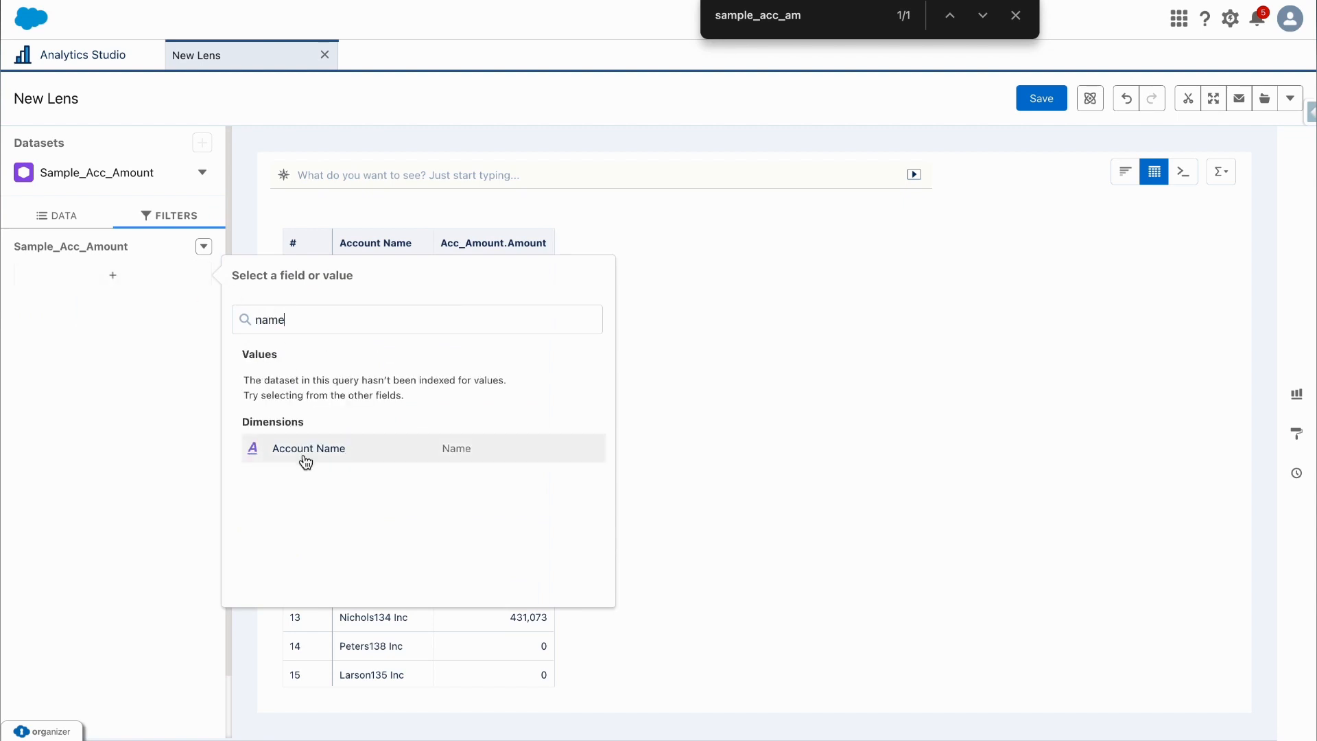
{"action": "left_click", "coordinate": [302, 453]}
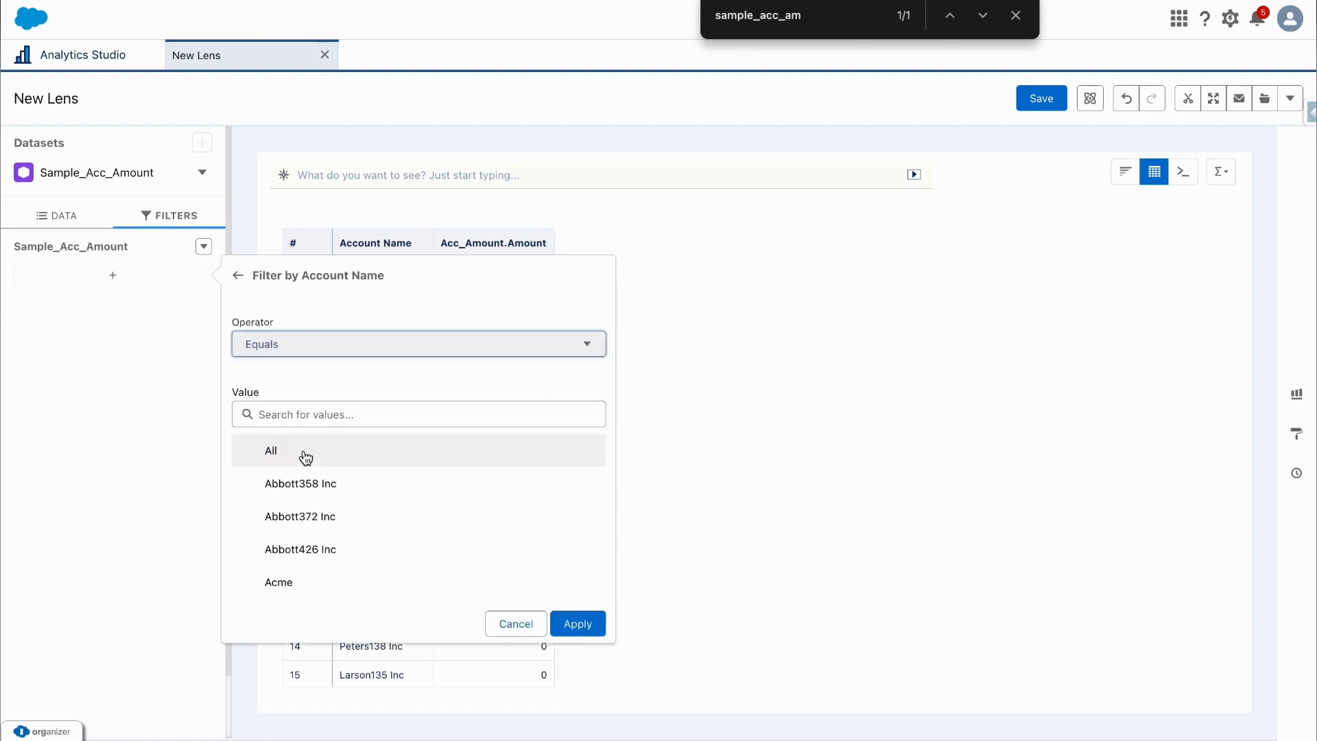
{"action": "left_click", "coordinate": [294, 415]}
{"action": "type", "text": "Rodgers79 Inc"}
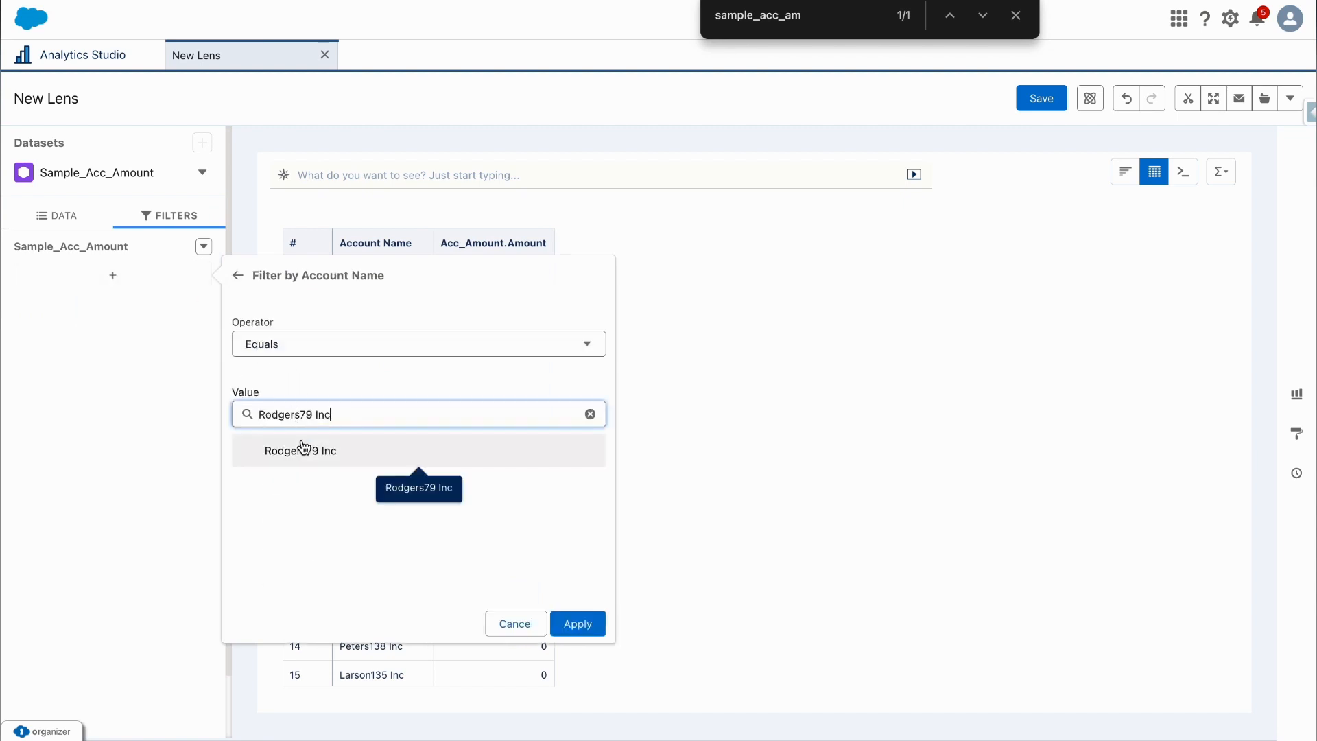
{"action": "left_click", "coordinate": [302, 453]}
{"action": "left_click", "coordinate": [580, 626]}
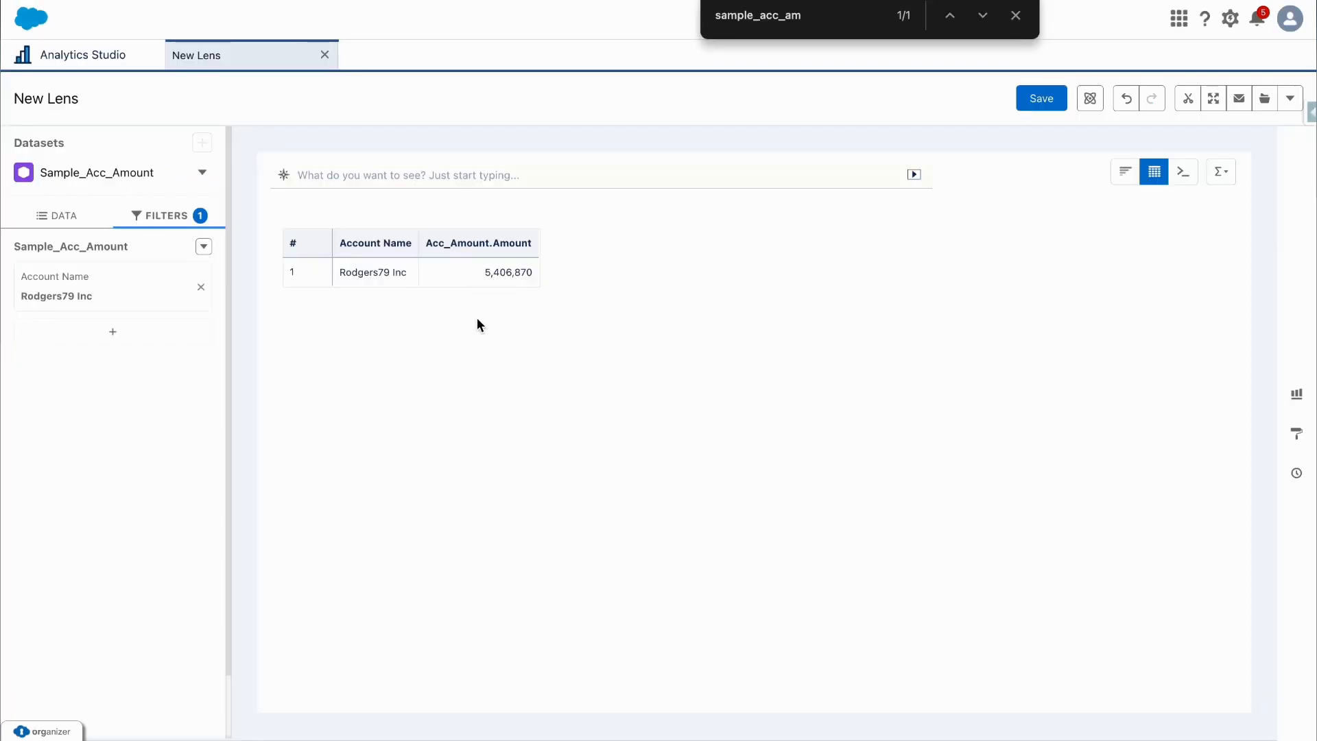
- Switch the lens to a bar chart and set the bar length to the Sum of Acc_Amount.Amount
{"action": "left_click", "coordinate": [73, 220]}
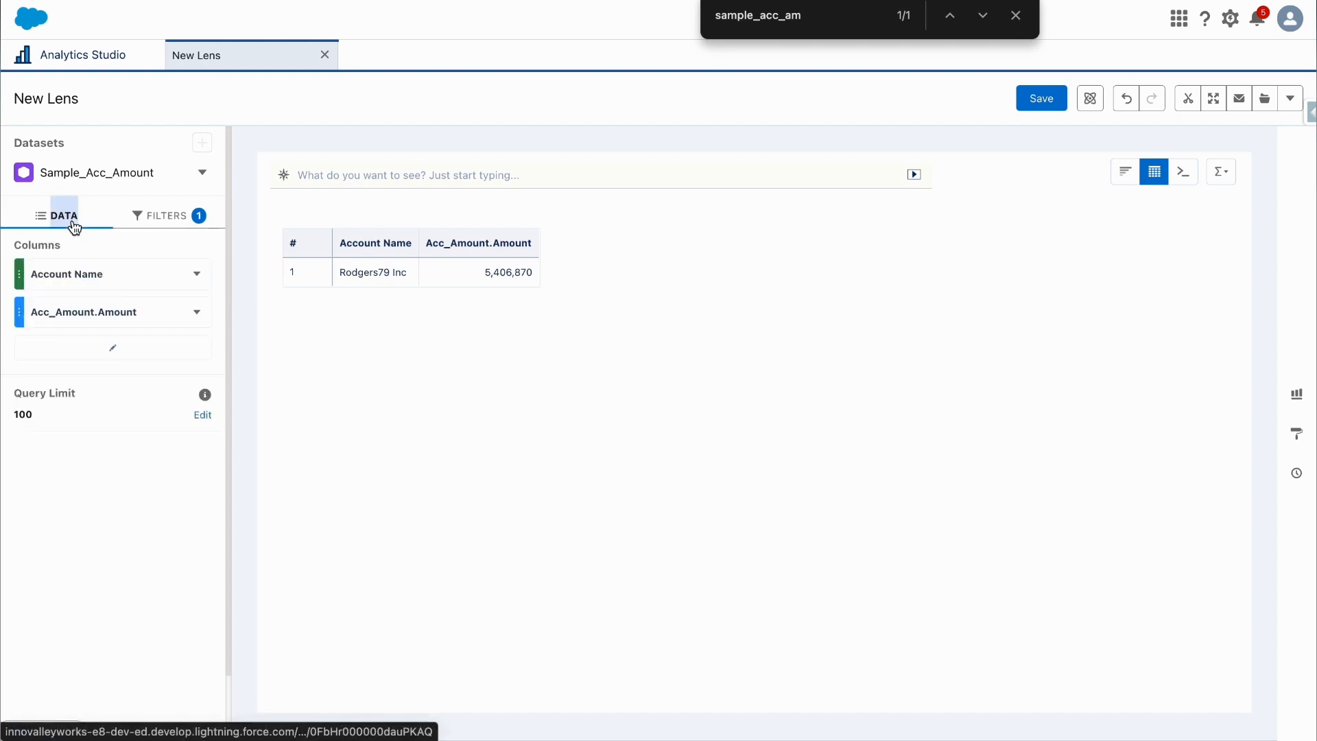
{"action": "left_click", "coordinate": [143, 219]}
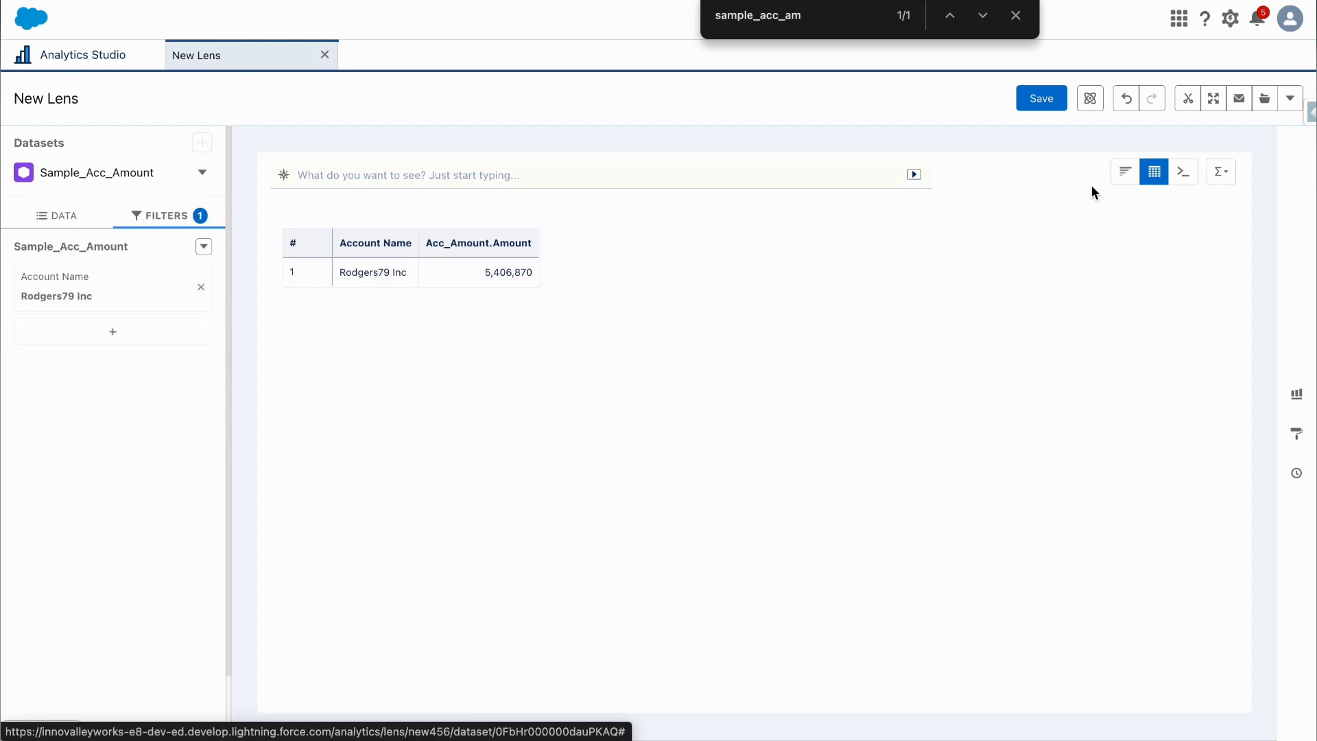
{"action": "left_click", "coordinate": [1118, 172]}
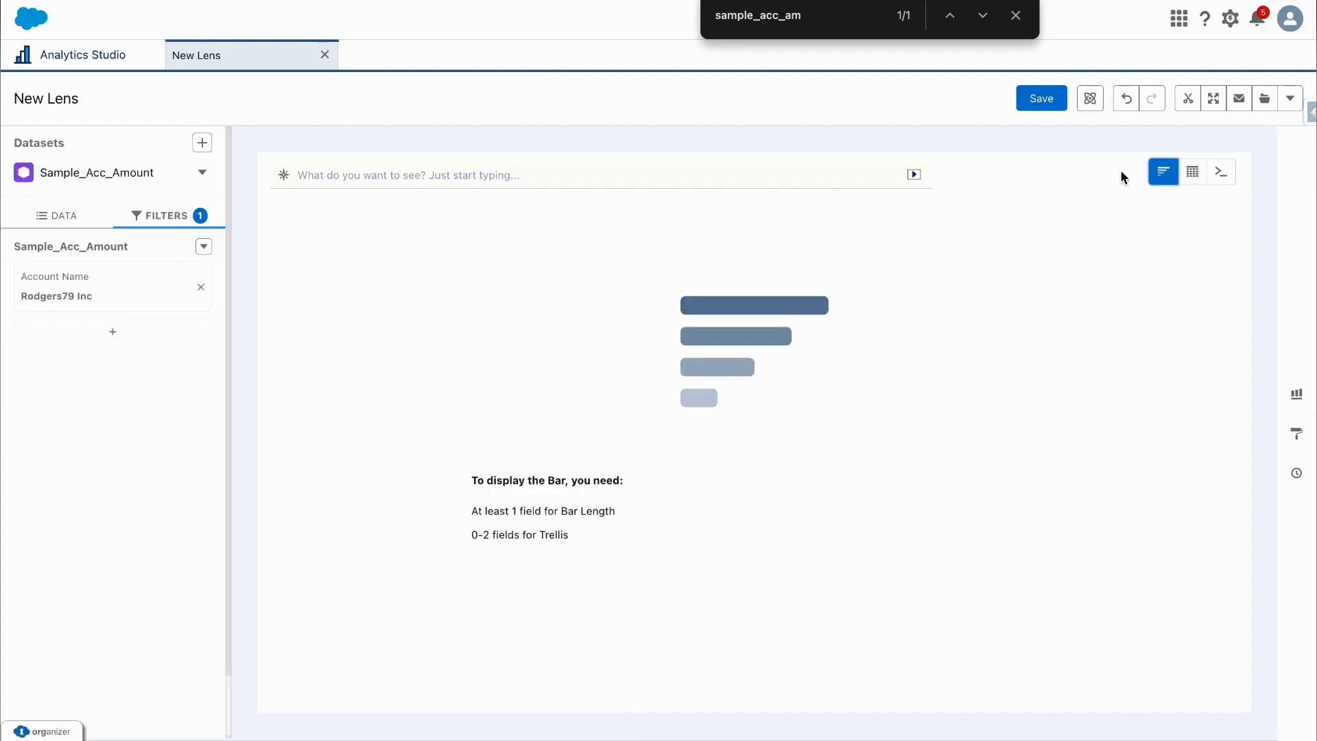
{"action": "left_click", "coordinate": [65, 215]}
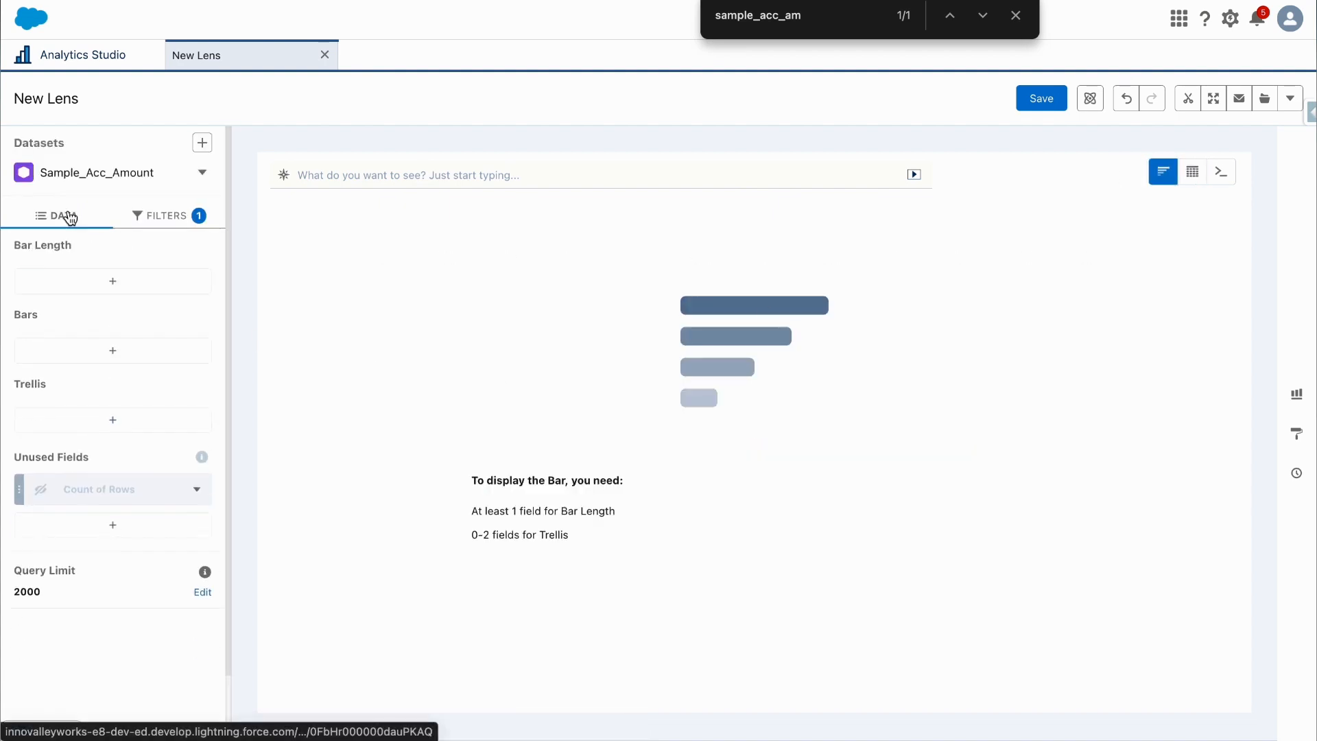
{"action": "left_click", "coordinate": [114, 276]}
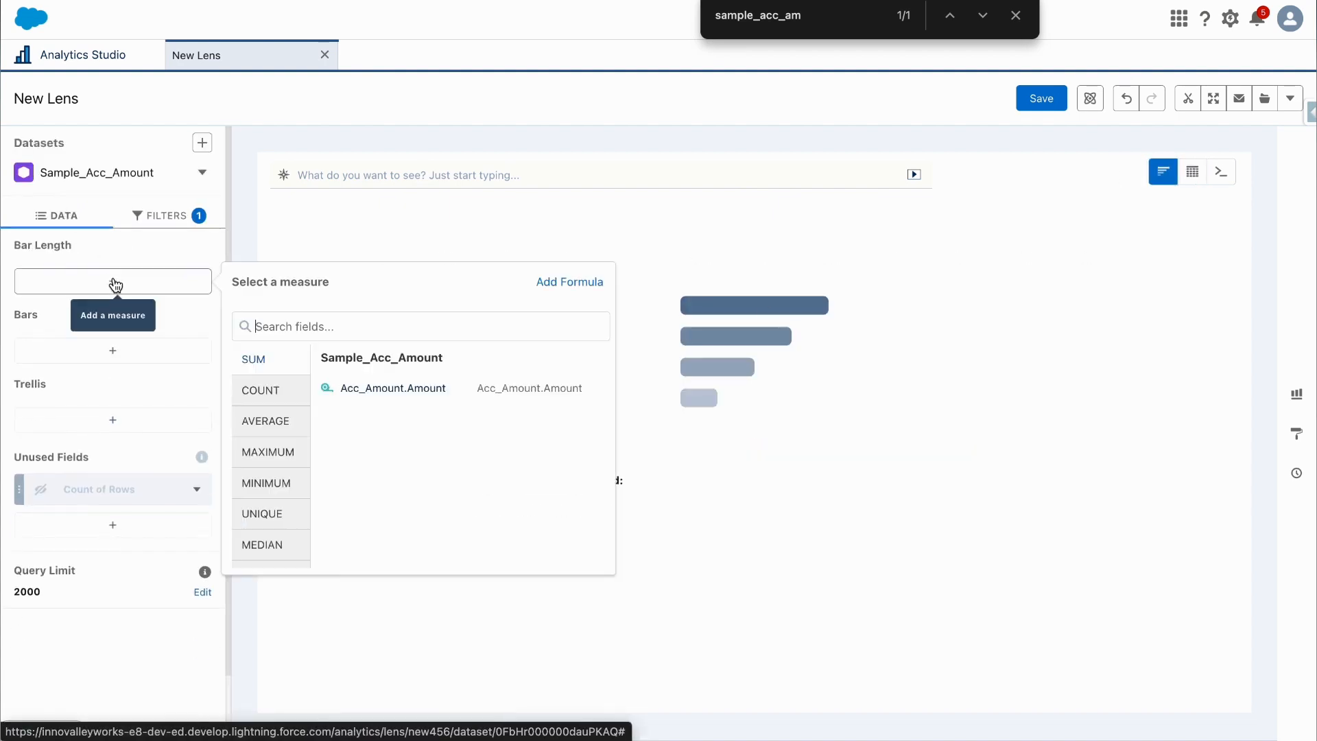
{"action": "left_click", "coordinate": [387, 383]}
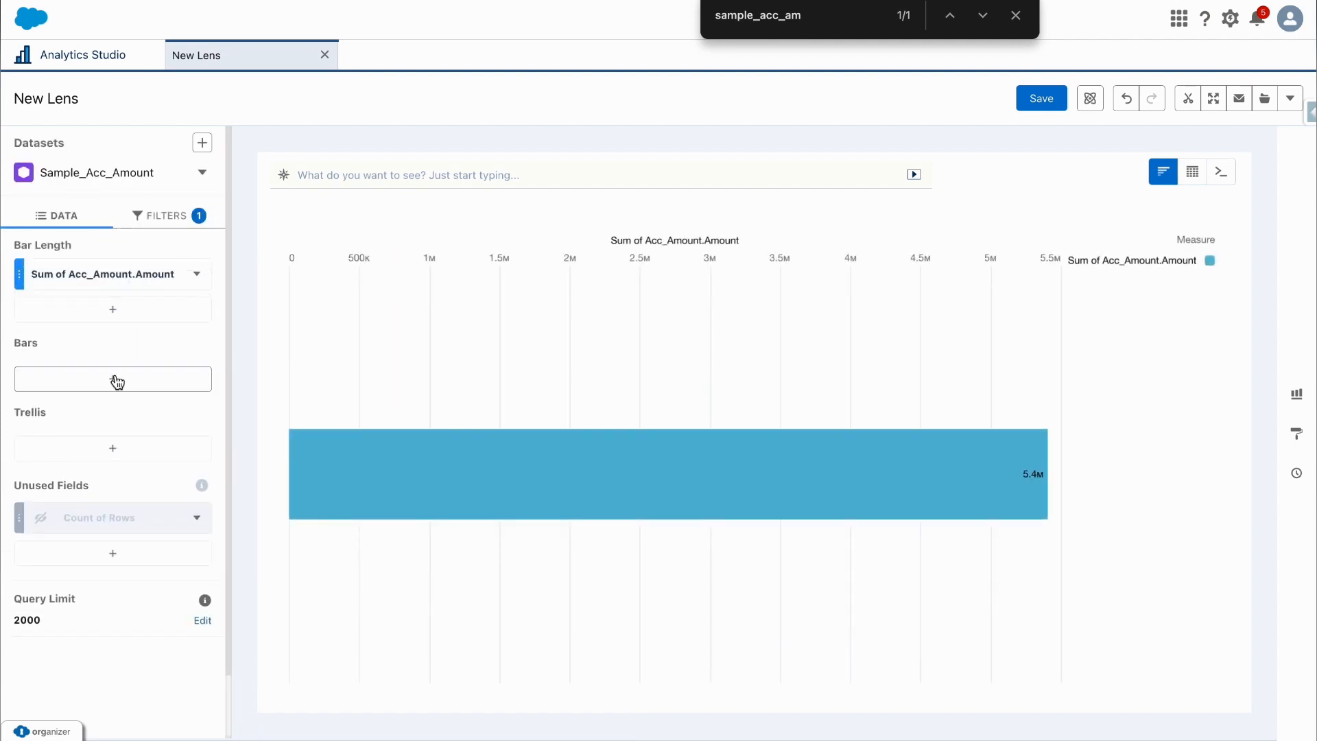
- Group the chart's bars by Account Name and review the lens's active filter
{"action": "left_click", "coordinate": [117, 380]}
{"action": "left_click", "coordinate": [310, 486]}
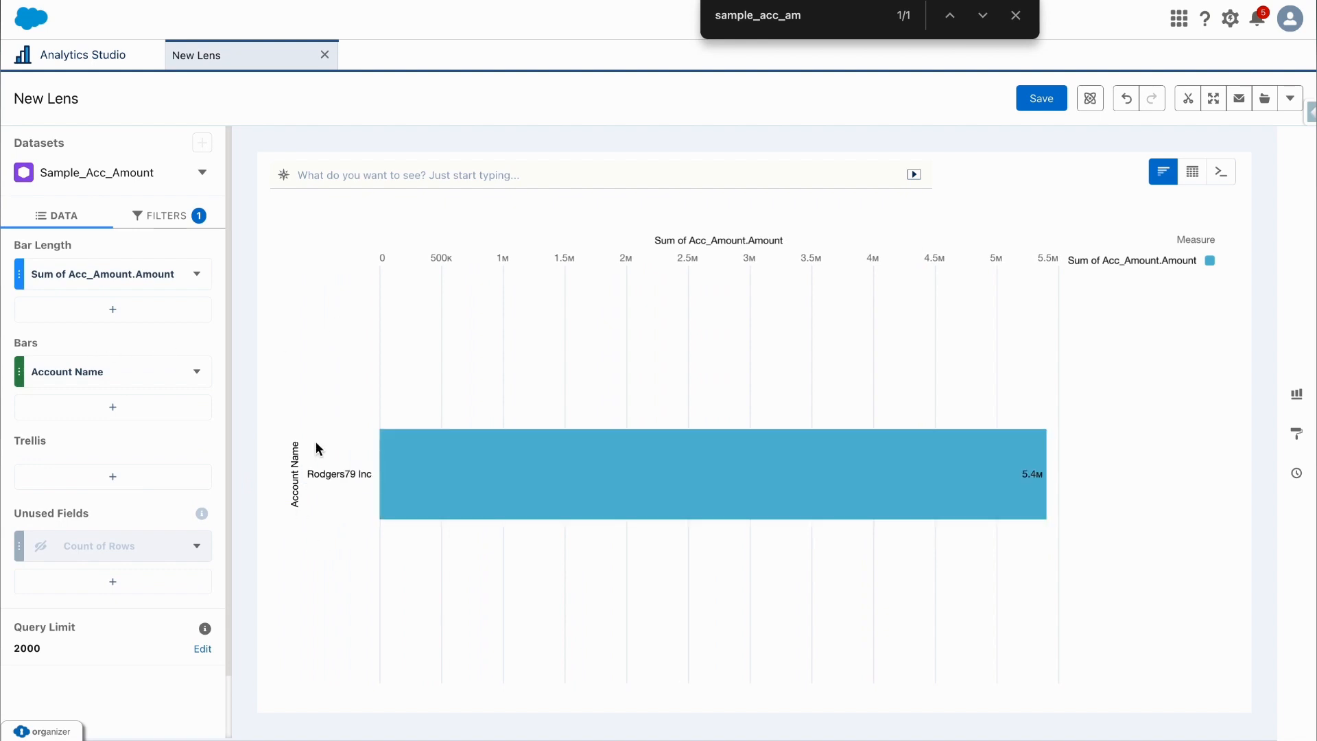
{"action": "left_click", "coordinate": [165, 223]}
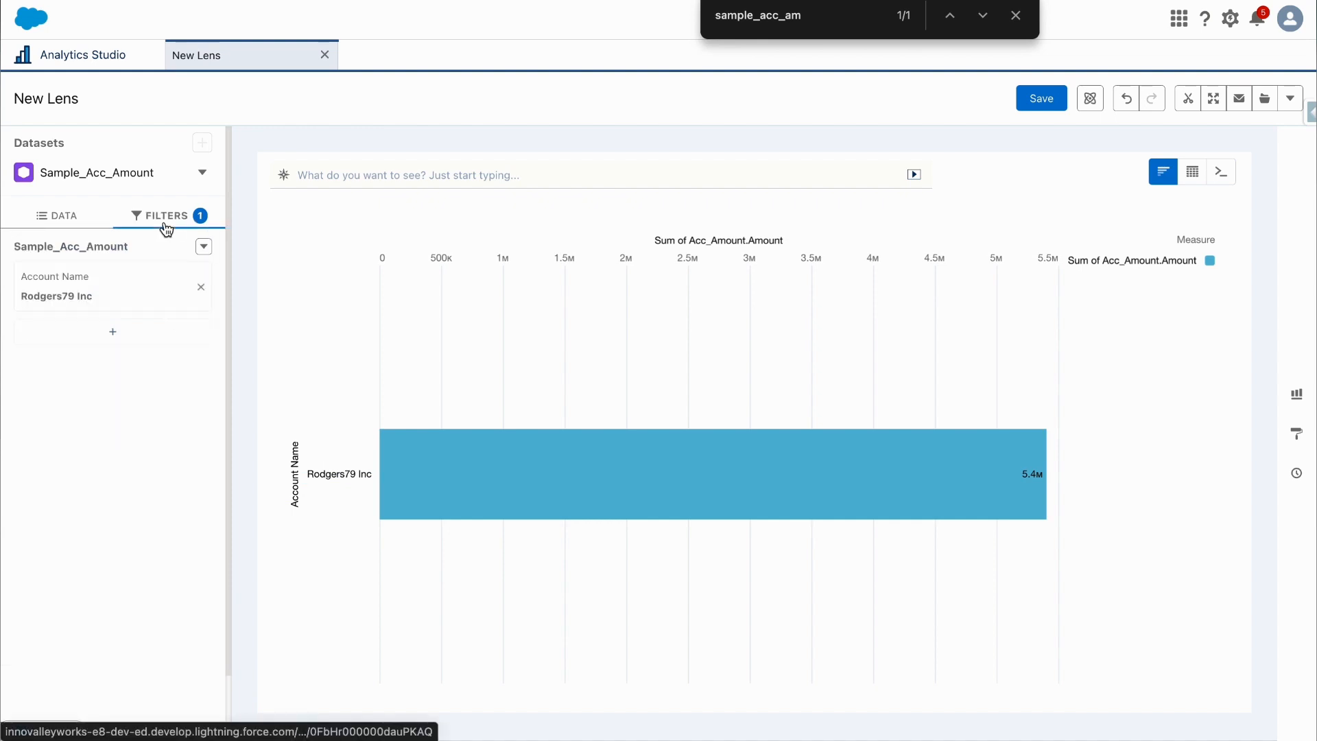
{"action": "left_click", "coordinate": [73, 220]}
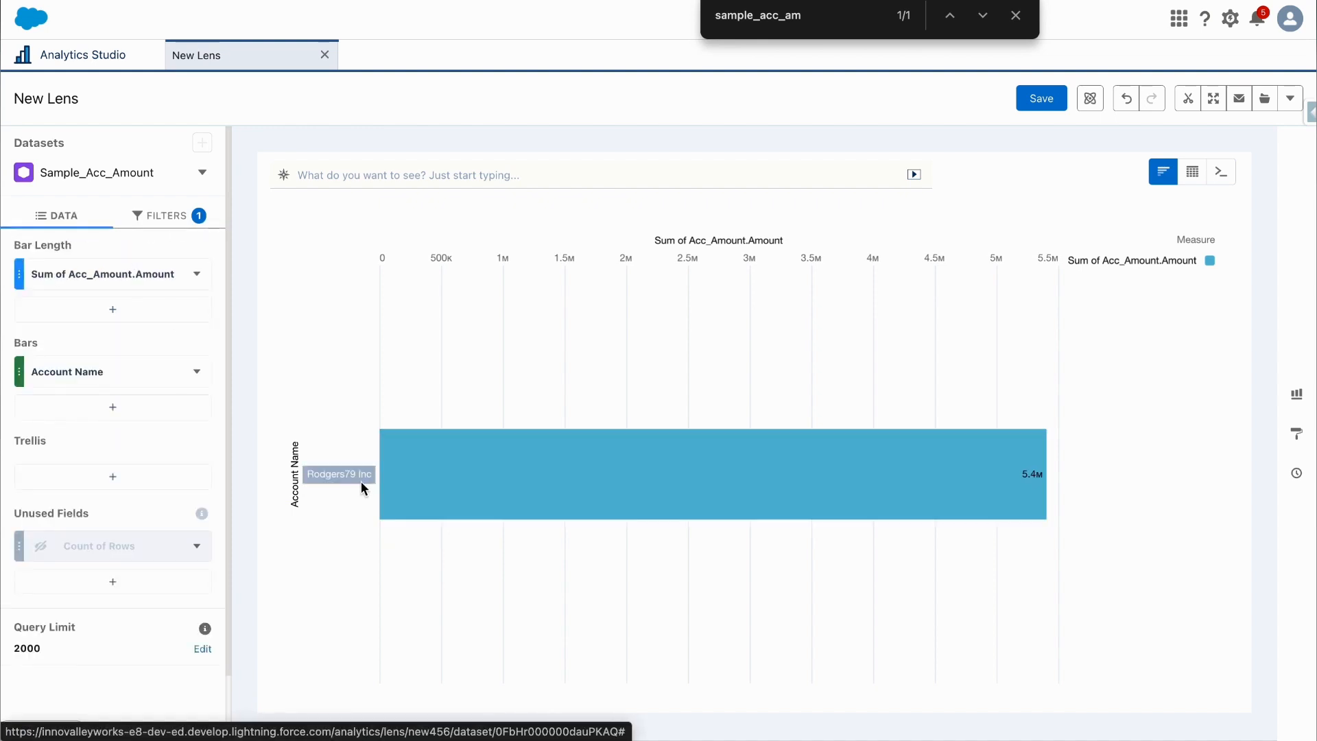
- Remove the Account Name filter from the lens and review the summed amounts across all accounts
{"action": "left_click", "coordinate": [189, 215]}
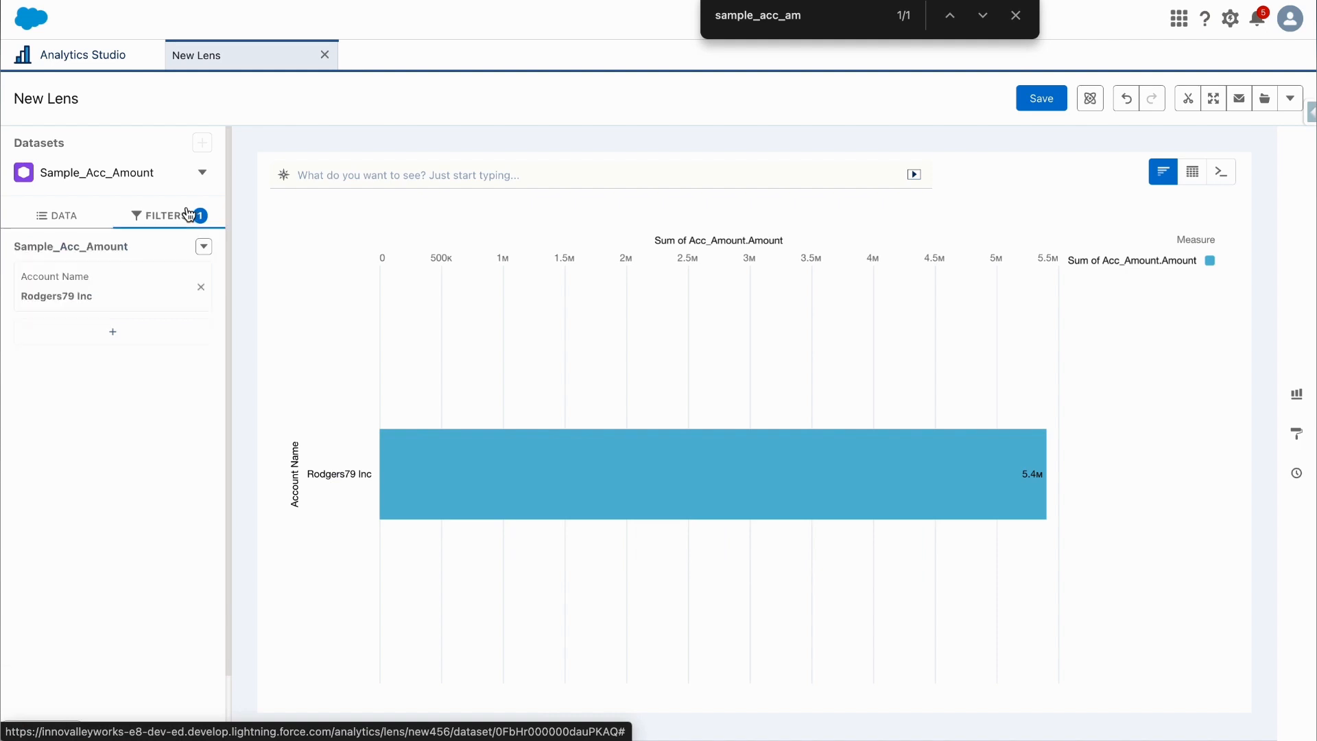
{"action": "left_click", "coordinate": [204, 290]}
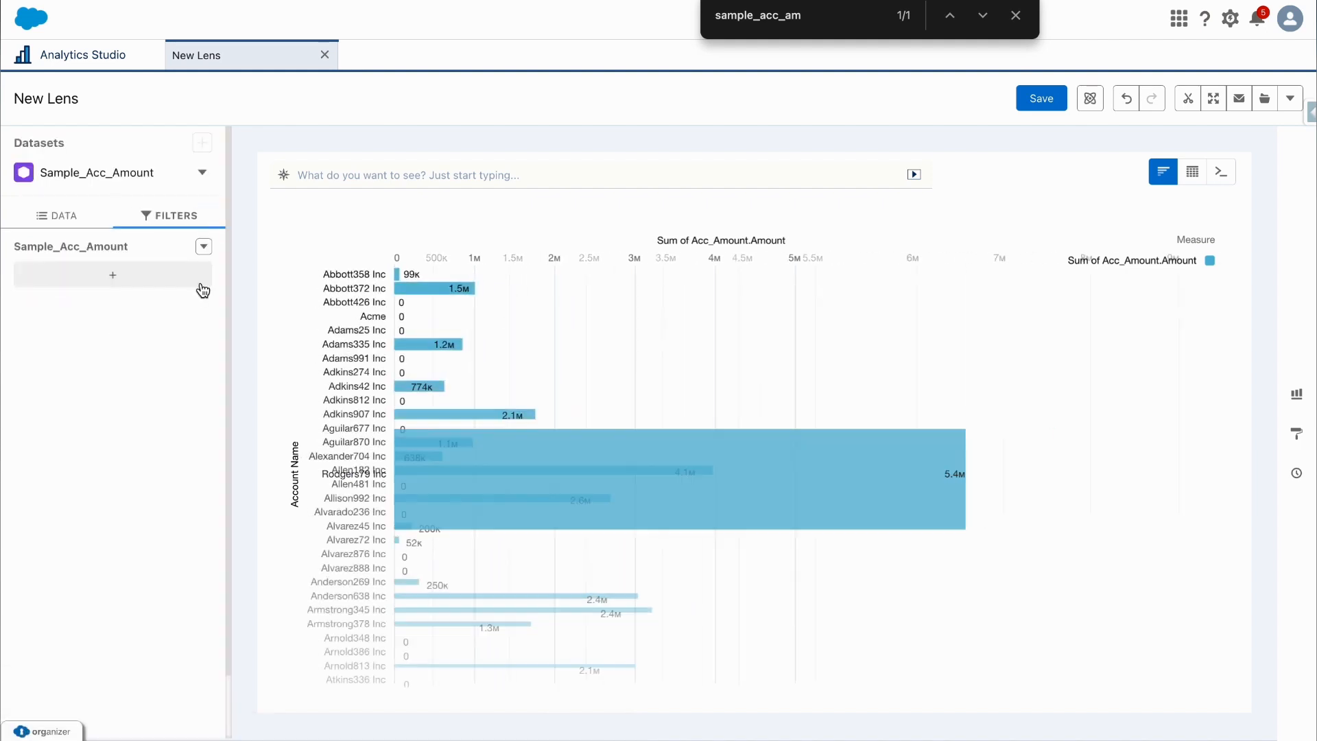
{"action": "scroll", "coordinate": [526, 331], "scroll_direction": "down", "scroll_amount": 20}
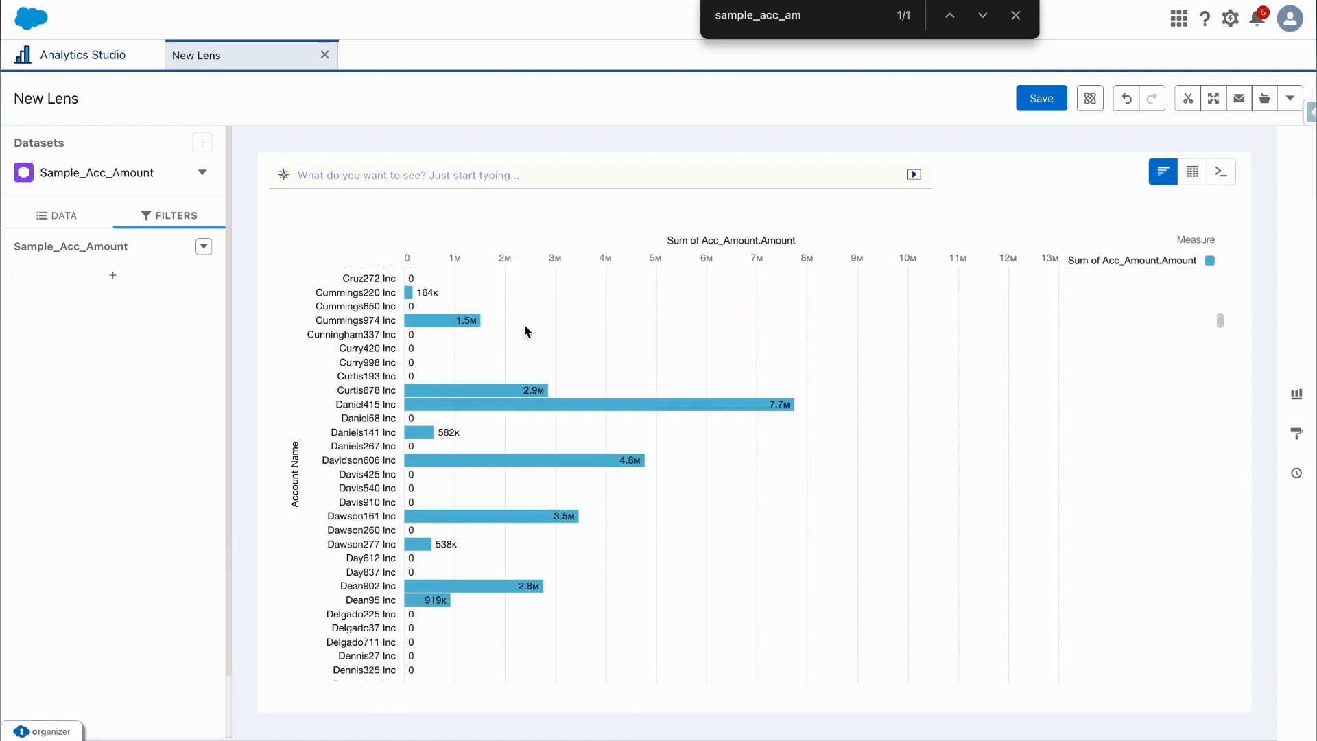
{"action": "scroll", "coordinate": [525, 332], "scroll_direction": "down", "scroll_amount": 20}
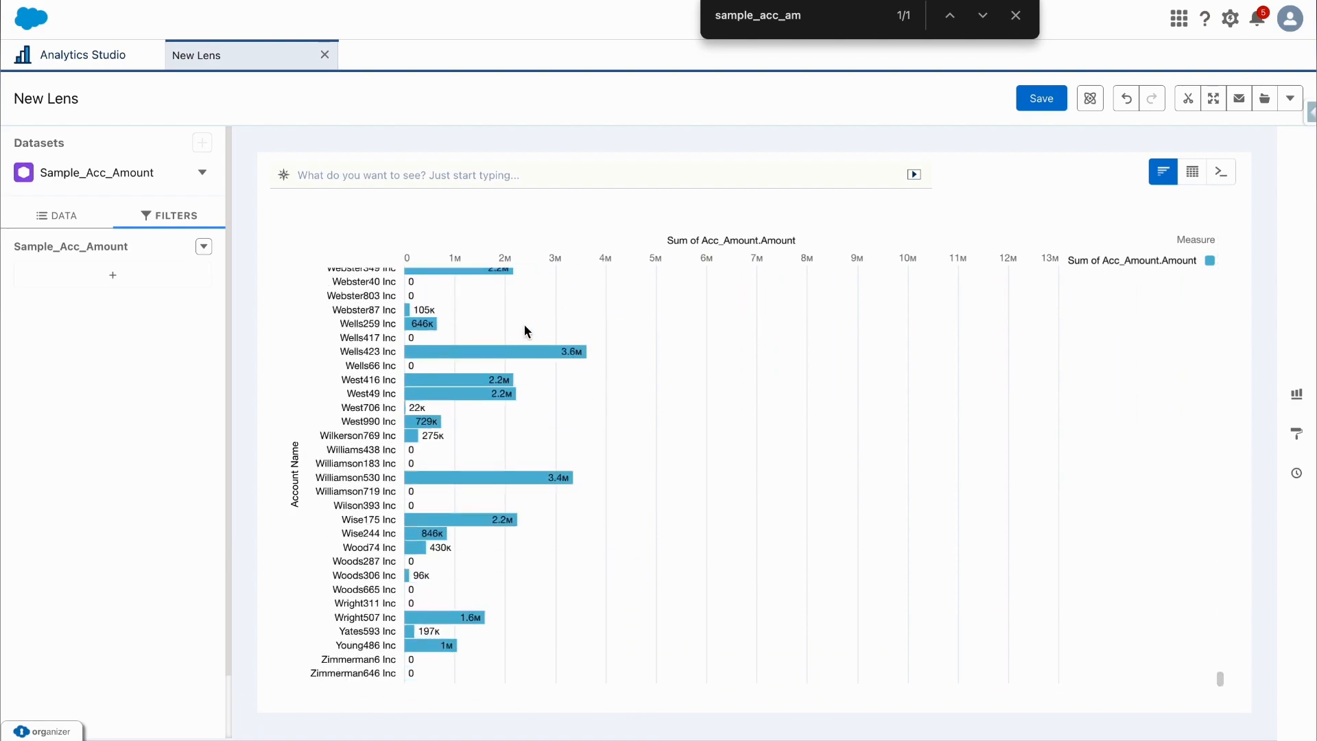
{"action": "scroll", "coordinate": [524, 323], "scroll_direction": "up", "scroll_amount": 10}
{"action": "scroll", "coordinate": [524, 324], "scroll_direction": "up", "scroll_amount": 8}
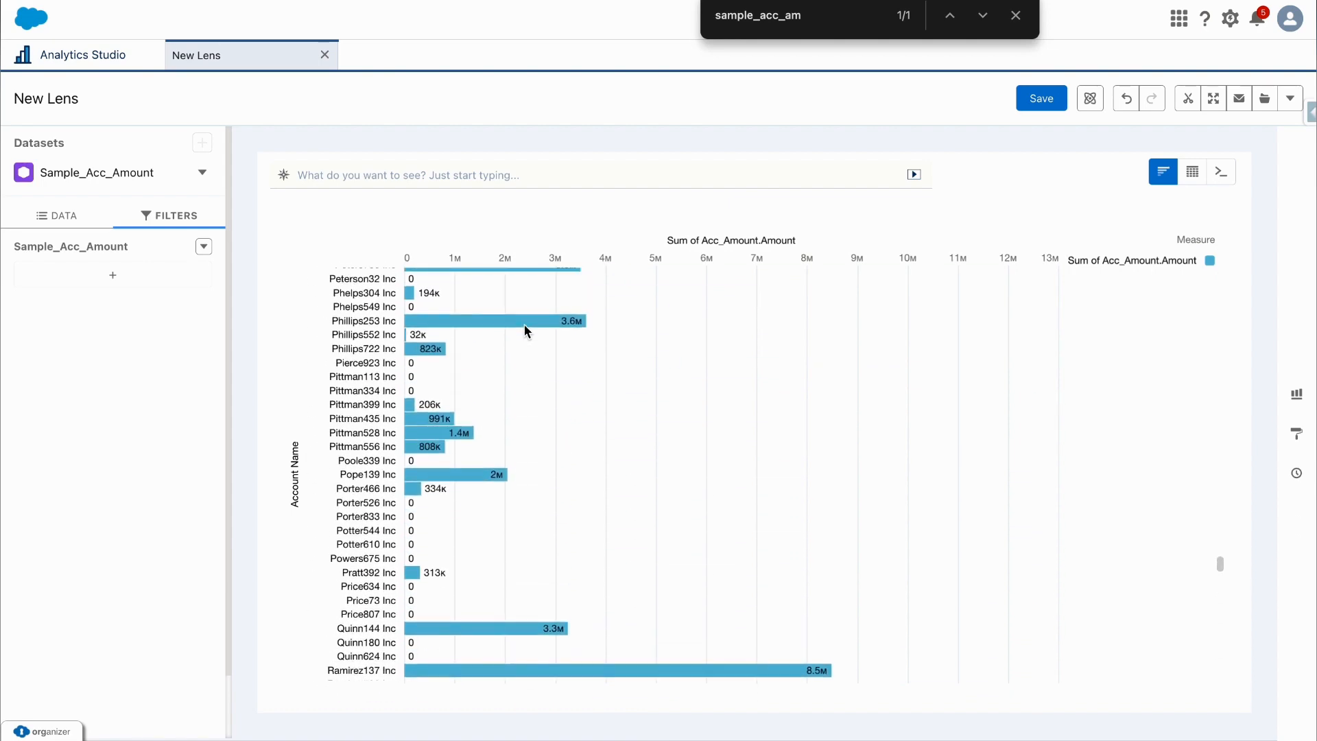
{"action": "scroll", "coordinate": [524, 331], "scroll_direction": "up", "scroll_amount": 15}
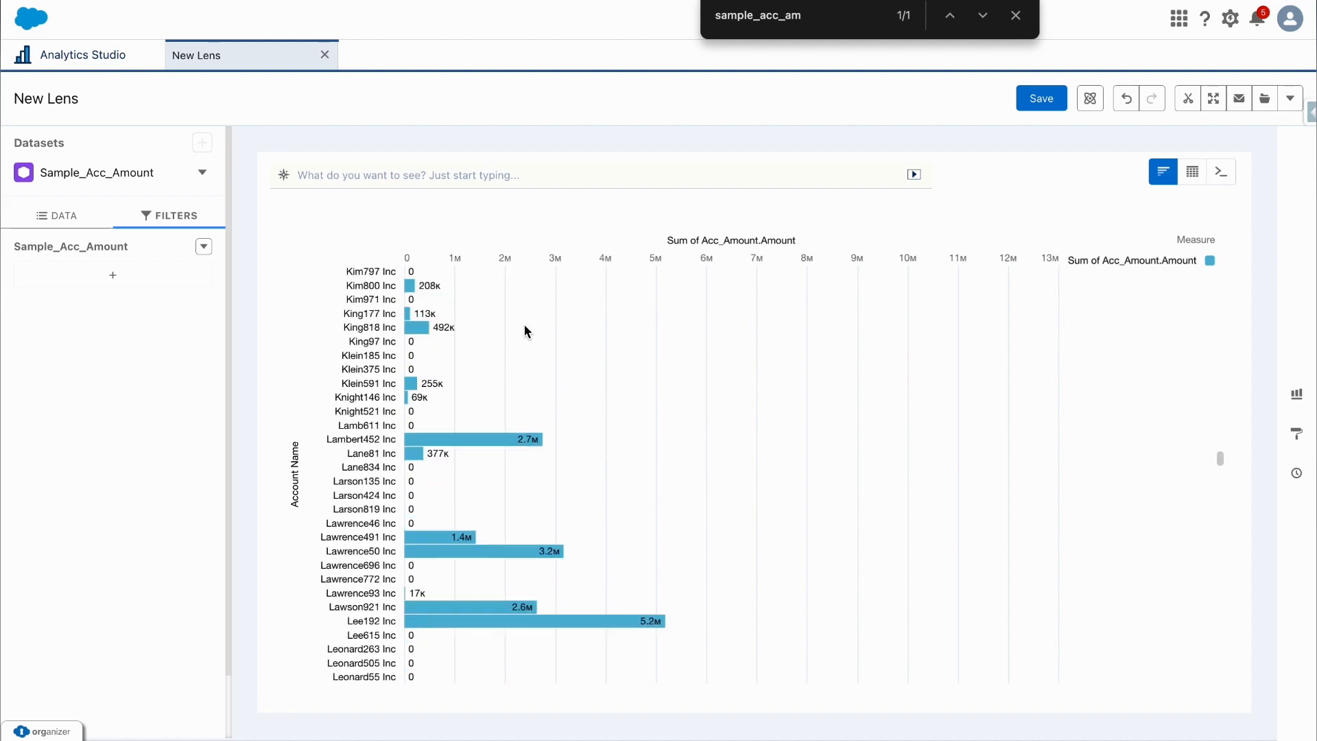
{"action": "scroll", "coordinate": [524, 327], "scroll_direction": "up", "scroll_amount": 15}
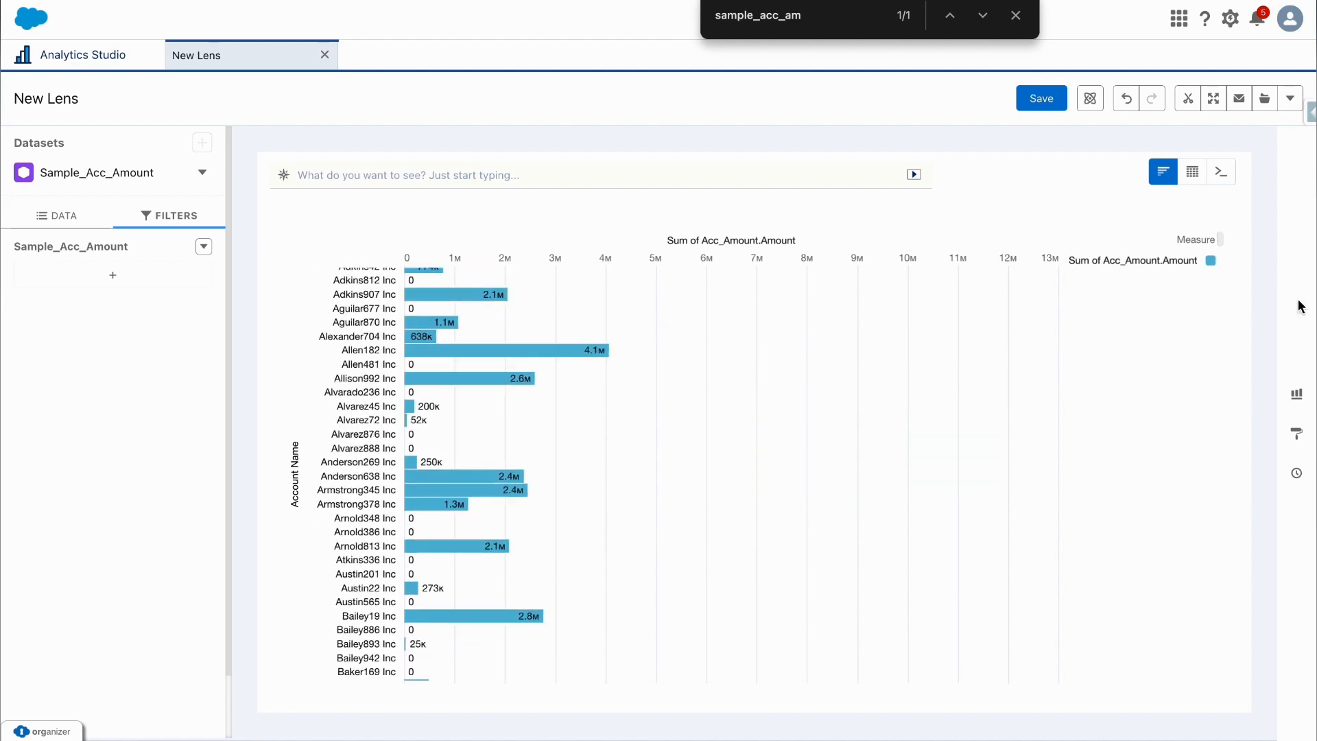
- Try the Column and Pyramid chart types on the lens, return to the Bar chart, and look through the other chart types
{"action": "left_click", "coordinate": [1296, 398]}
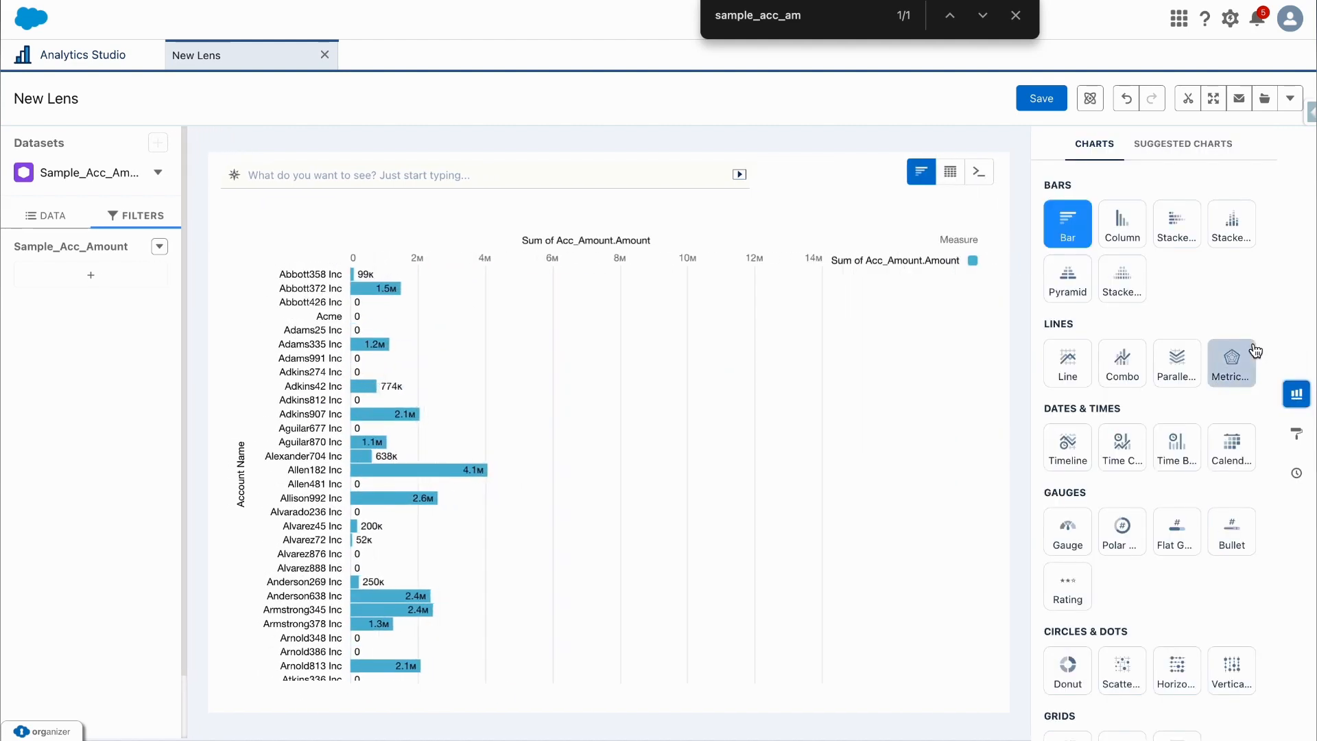
{"action": "left_click", "coordinate": [1114, 231]}
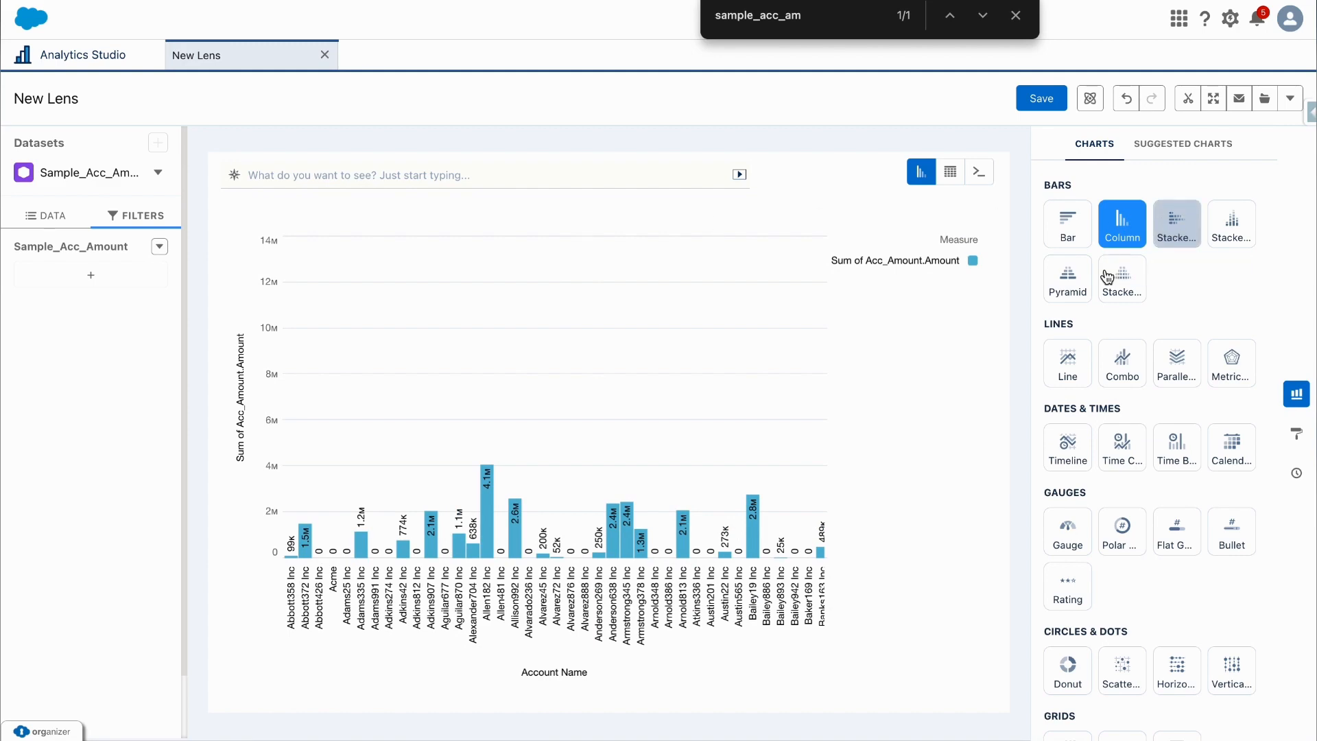
{"action": "left_click", "coordinate": [1065, 283]}
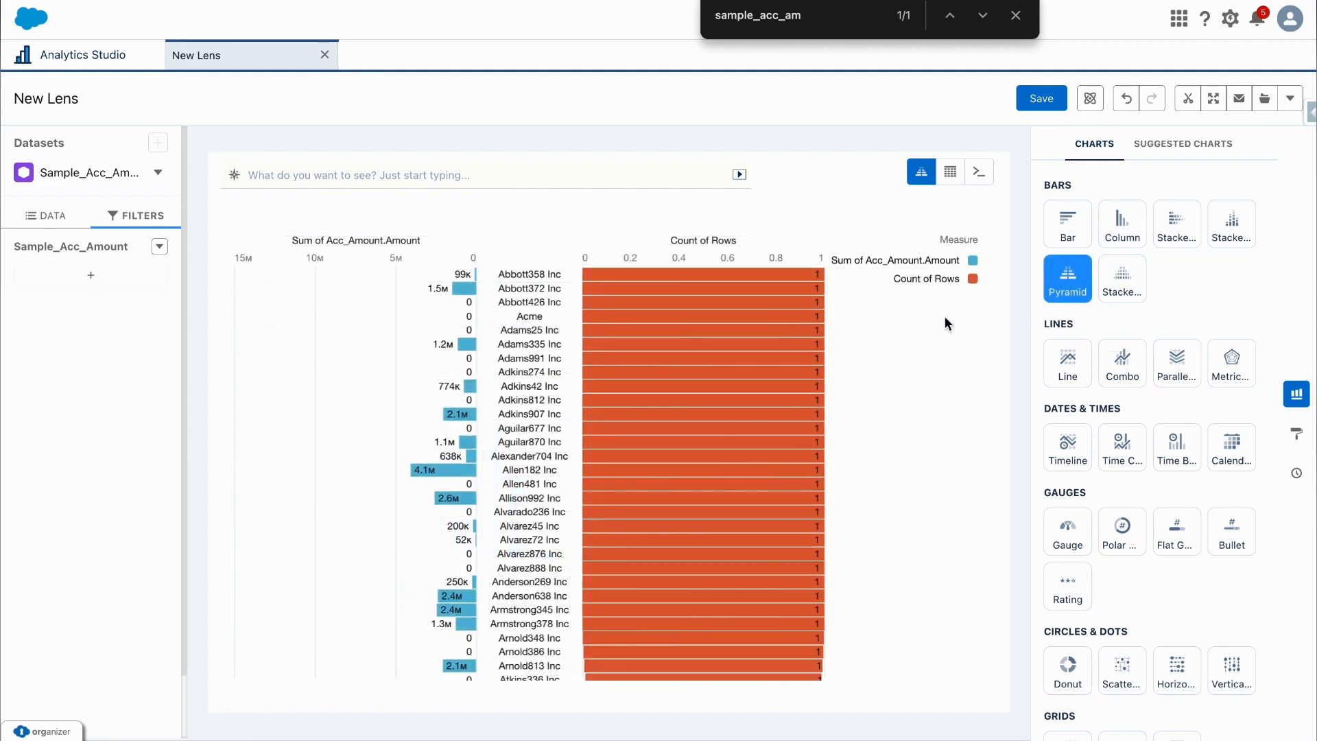
{"action": "left_click", "coordinate": [1070, 221]}
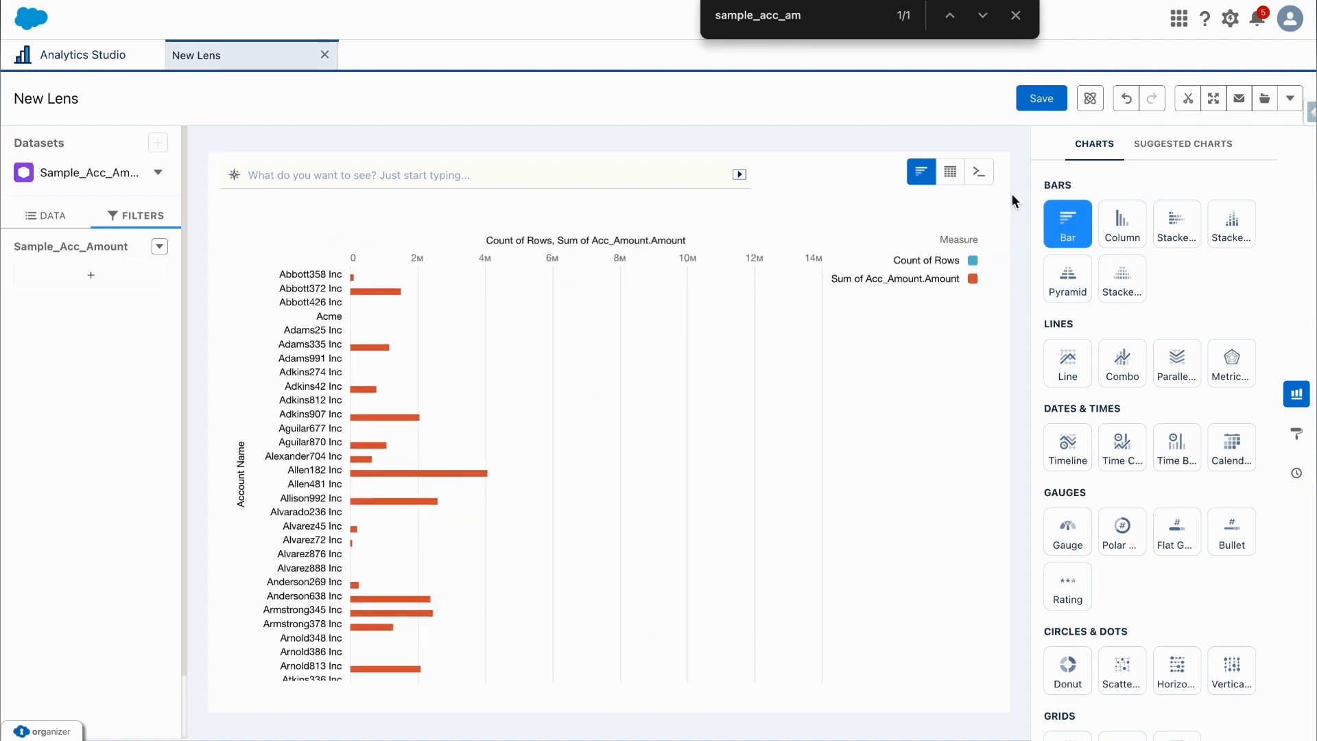
{"action": "scroll", "coordinate": [1105, 354], "scroll_direction": "down", "scroll_amount": 3}
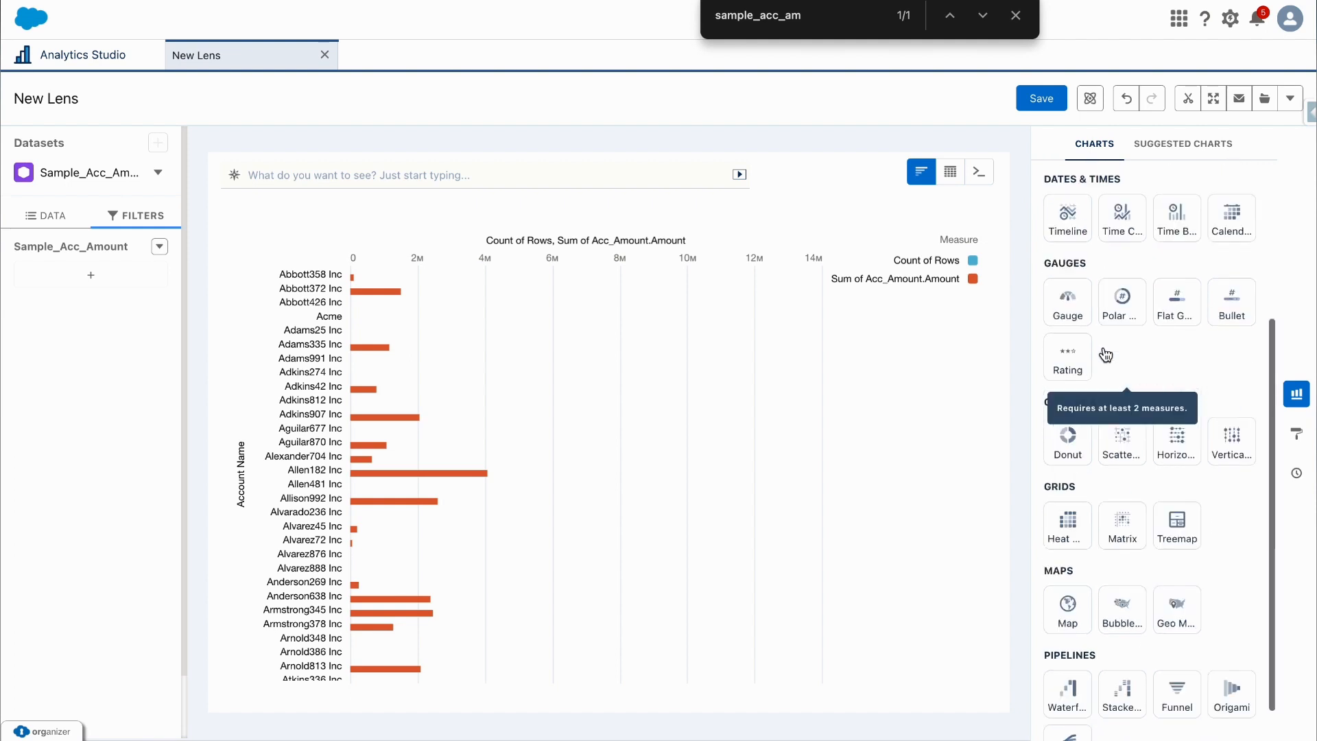
{"action": "scroll", "coordinate": [1106, 355], "scroll_direction": "up", "scroll_amount": 3}
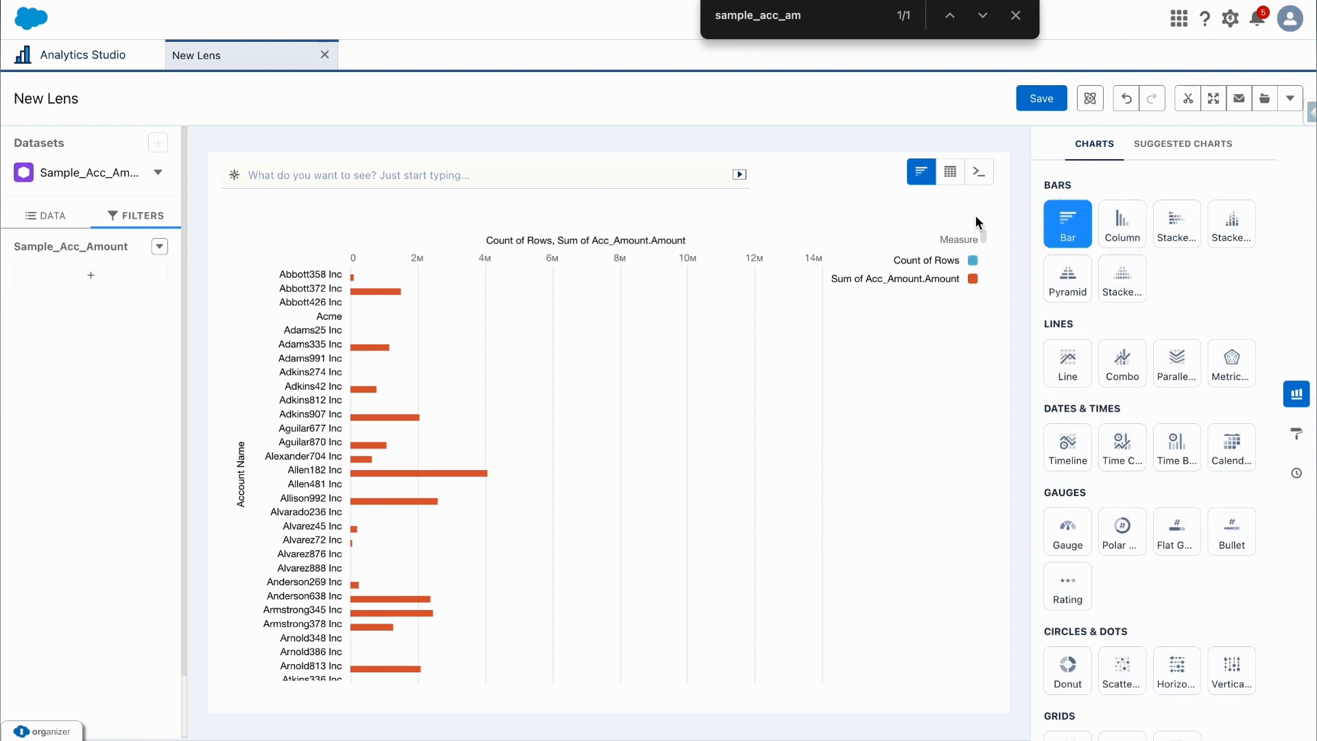
- Close the page search, list the dashboards in Analytics Studio, and open the Toggle_Switch_Demo dashboard
{"action": "left_click", "coordinate": [1015, 15]}
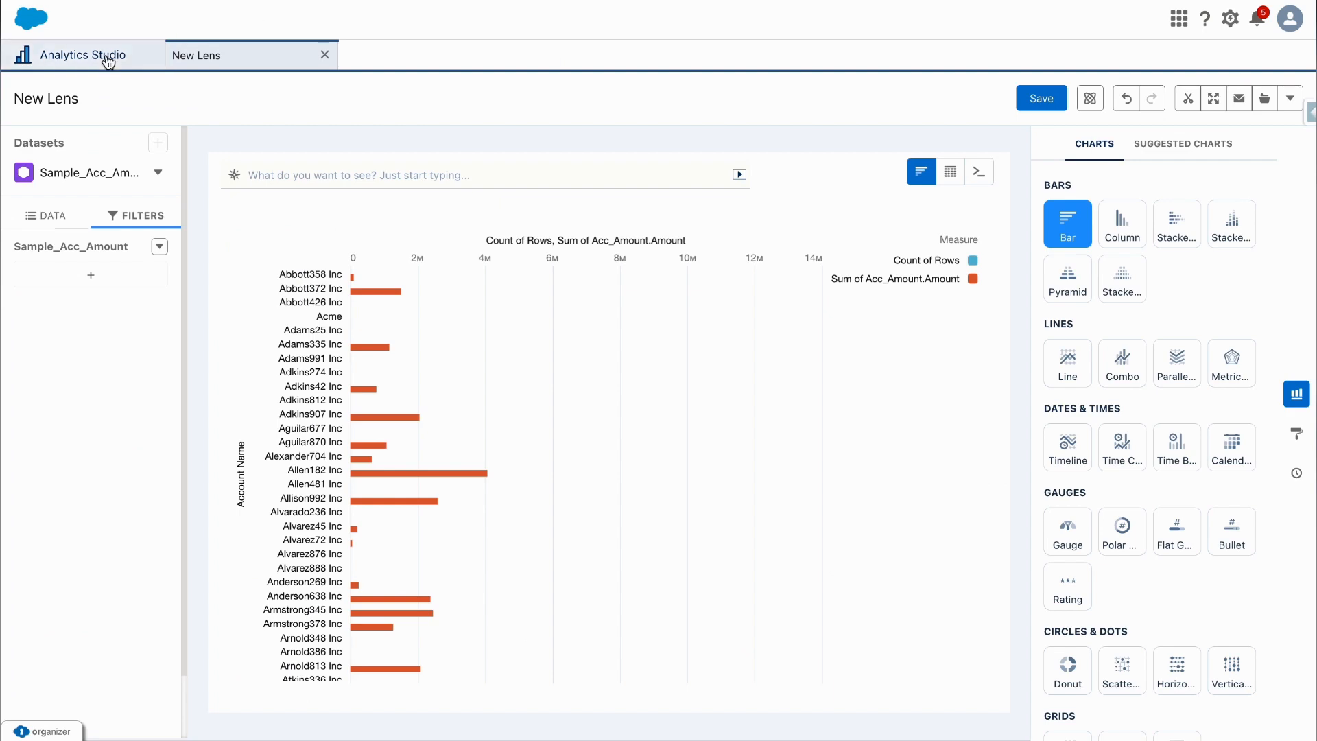
{"action": "left_click", "coordinate": [109, 53]}
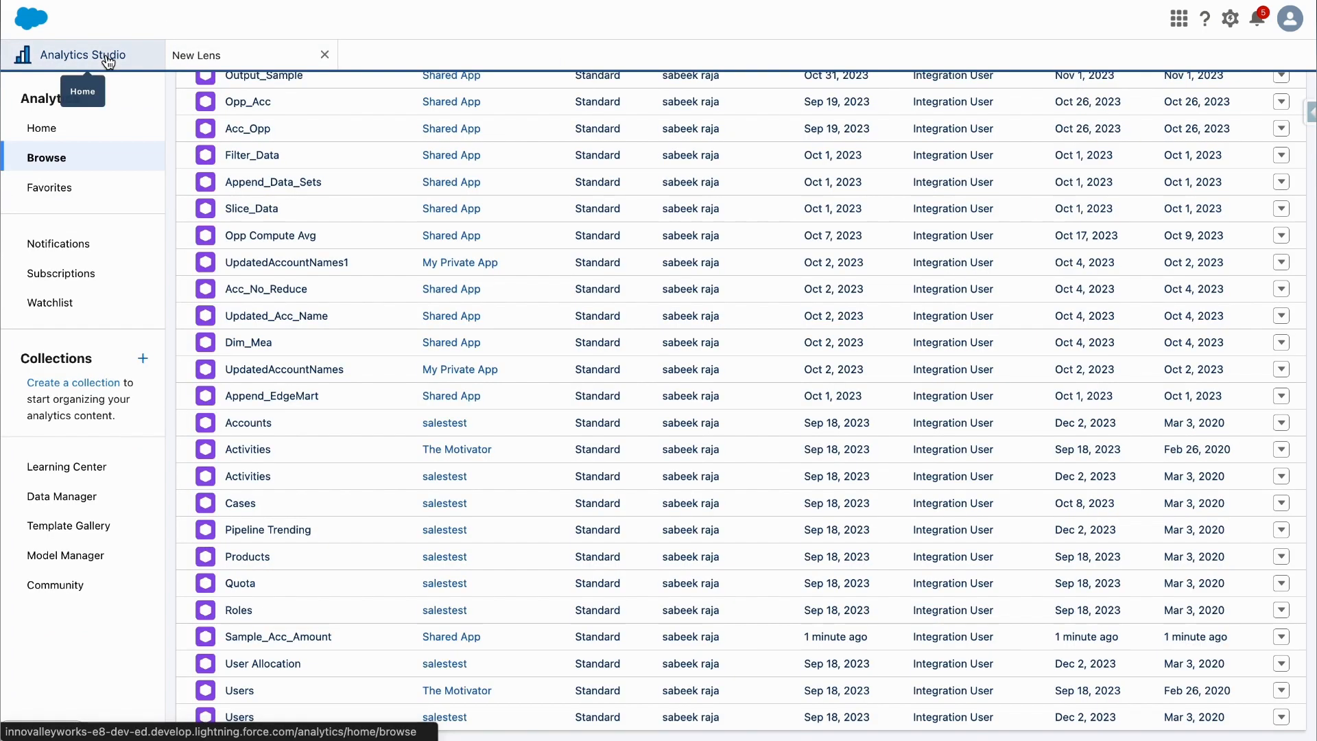
{"action": "left_click", "coordinate": [264, 63]}
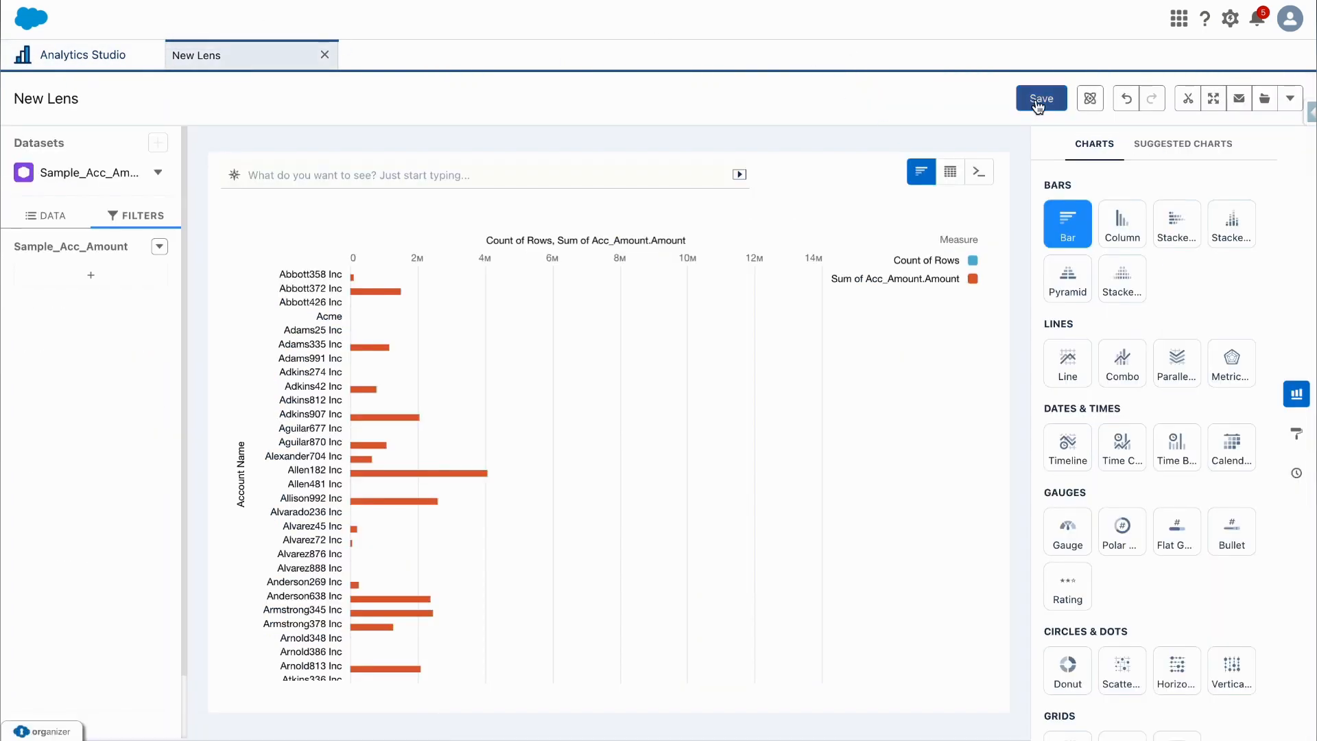
{"action": "left_click", "coordinate": [109, 53]}
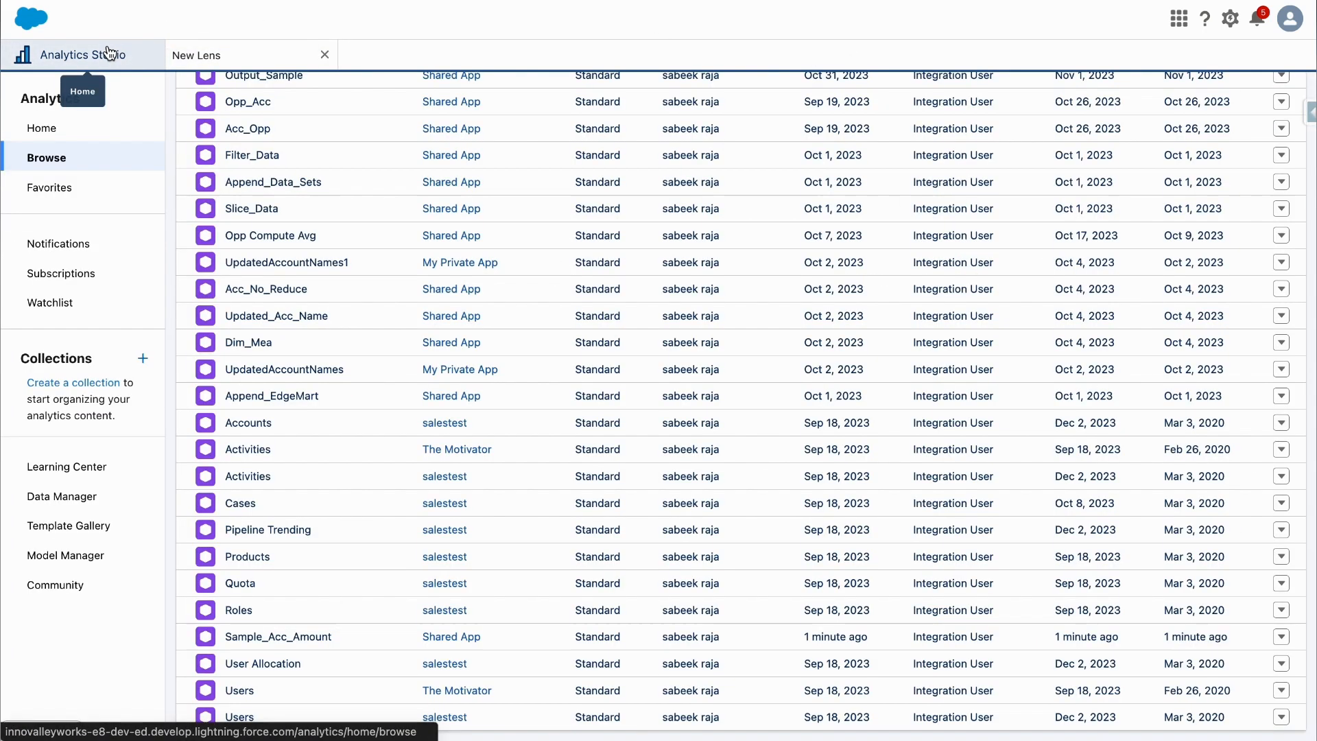
{"action": "scroll", "coordinate": [334, 303], "scroll_direction": "up", "scroll_amount": 10}
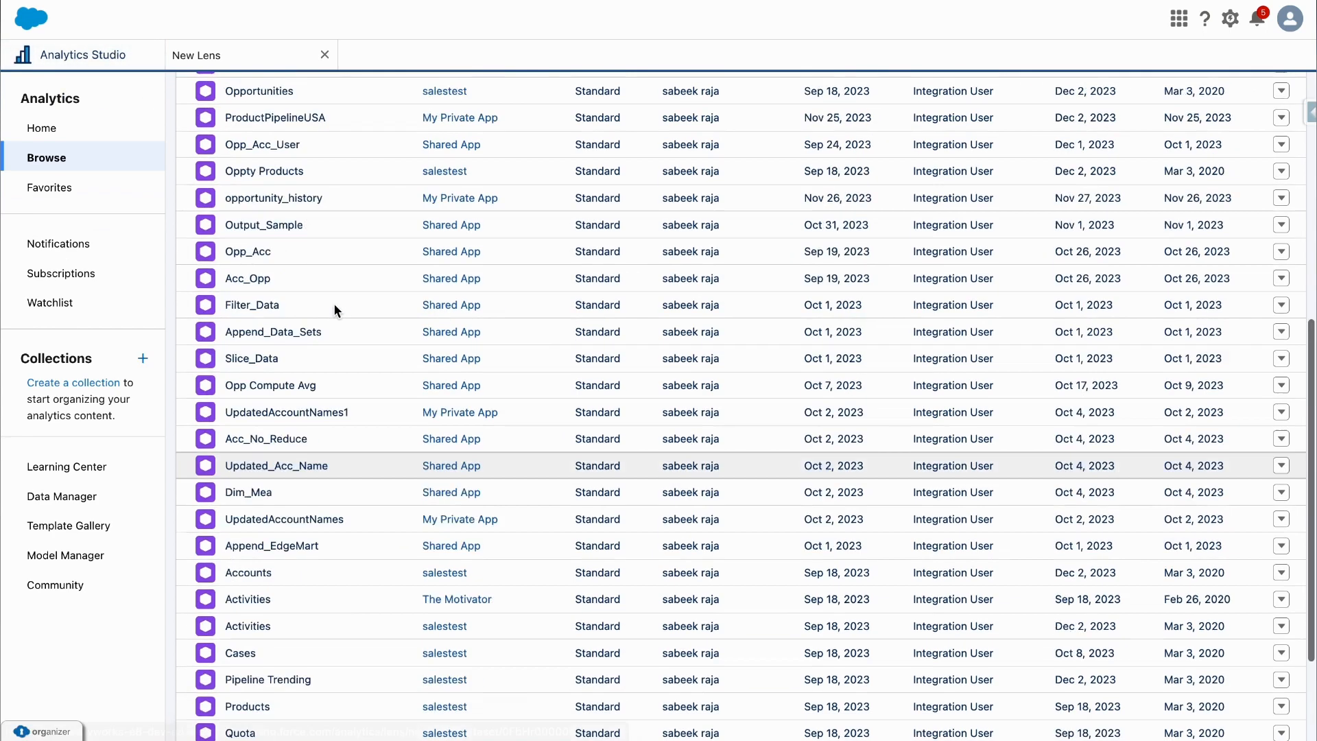
{"action": "left_click", "coordinate": [367, 194]}
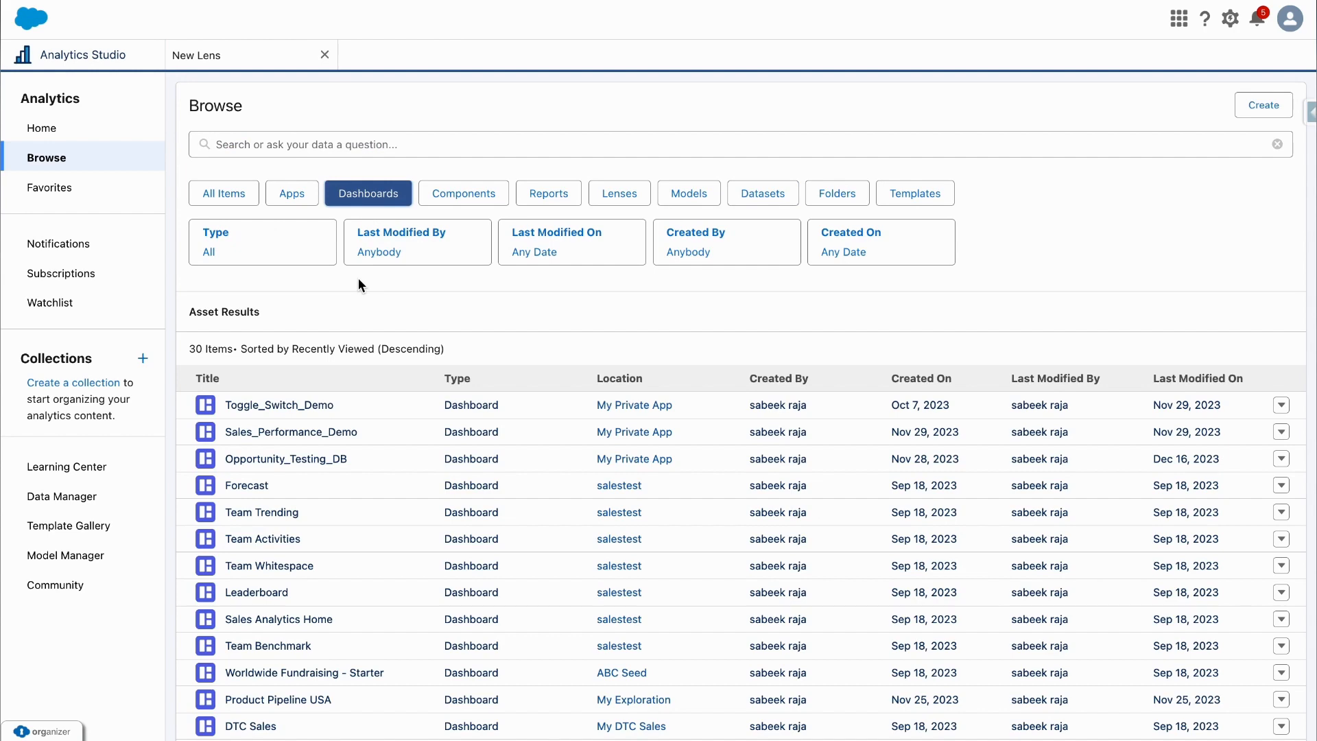
{"action": "scroll", "coordinate": [358, 278], "scroll_direction": "down", "scroll_amount": 1}
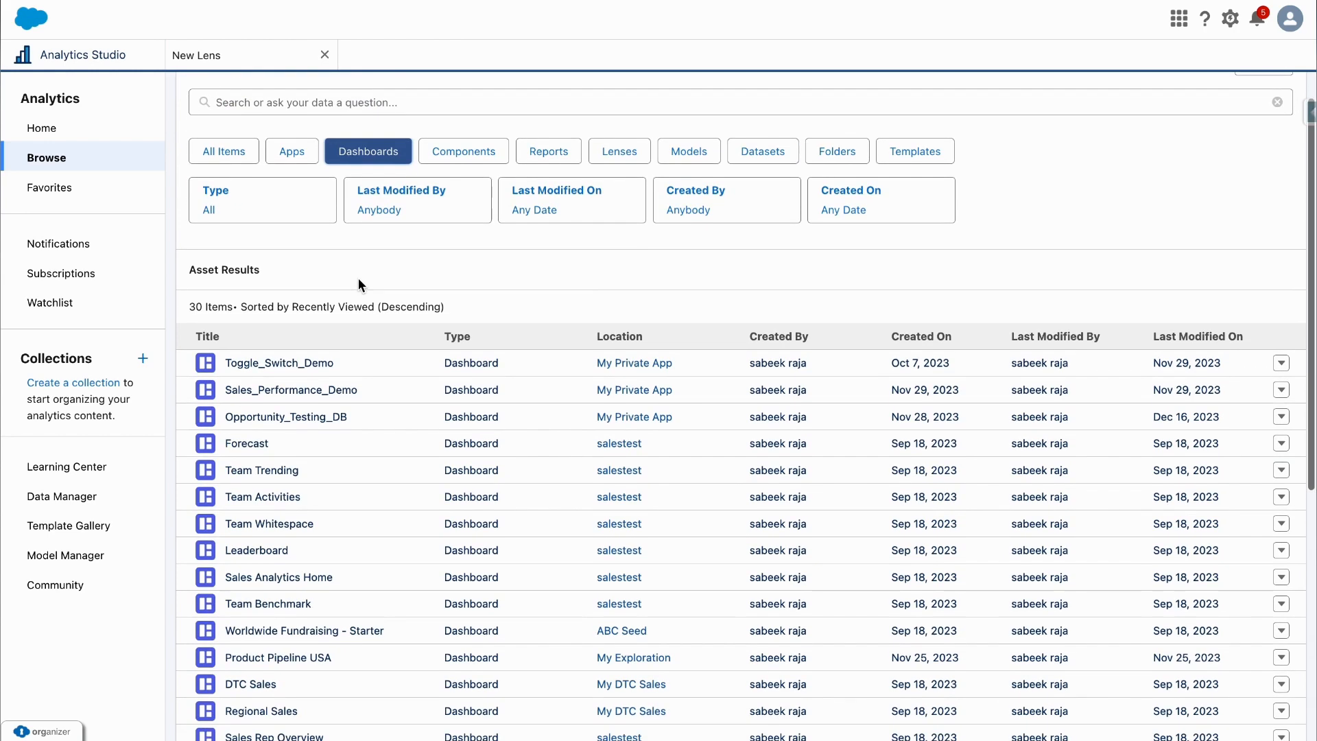
{"action": "left_click", "coordinate": [310, 363]}
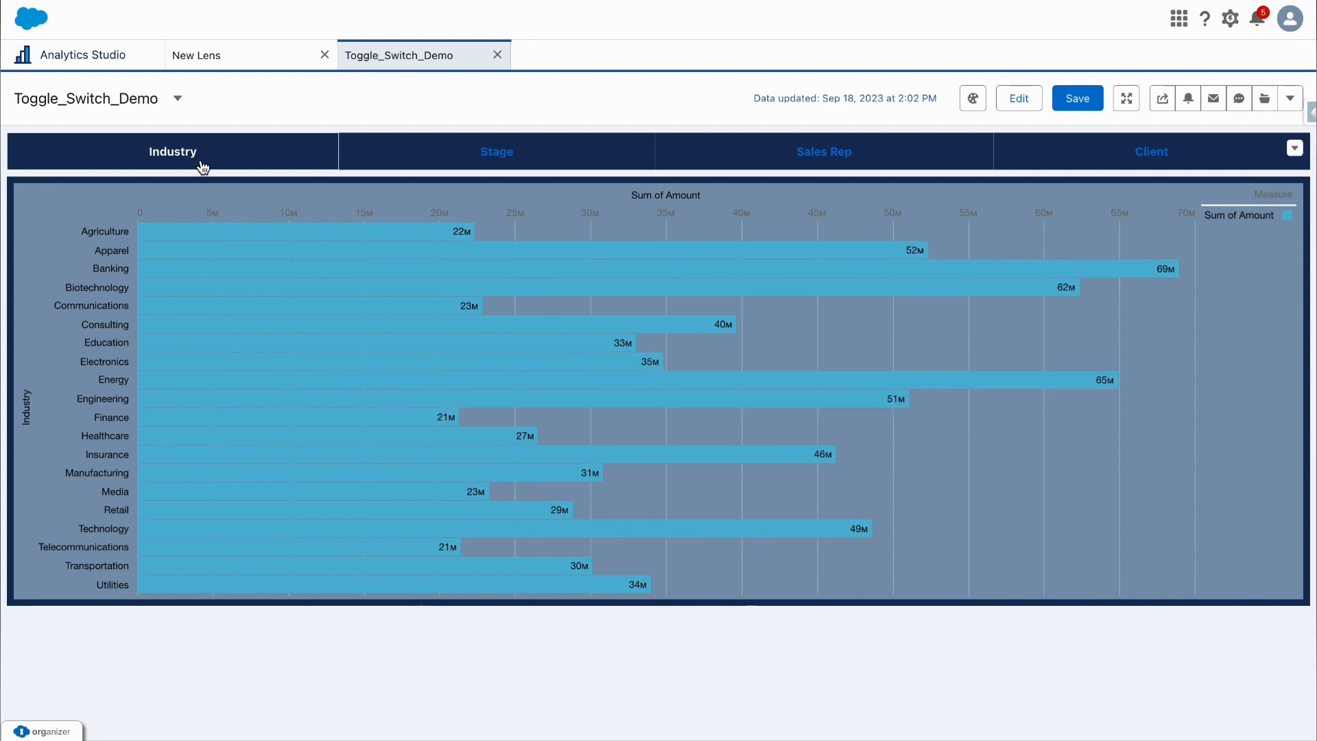
- Cycle the dashboard chart through the Stage, Sales Rep and Client groupings and return it to Industry
{"action": "left_click", "coordinate": [459, 165]}
{"action": "left_click", "coordinate": [781, 155]}
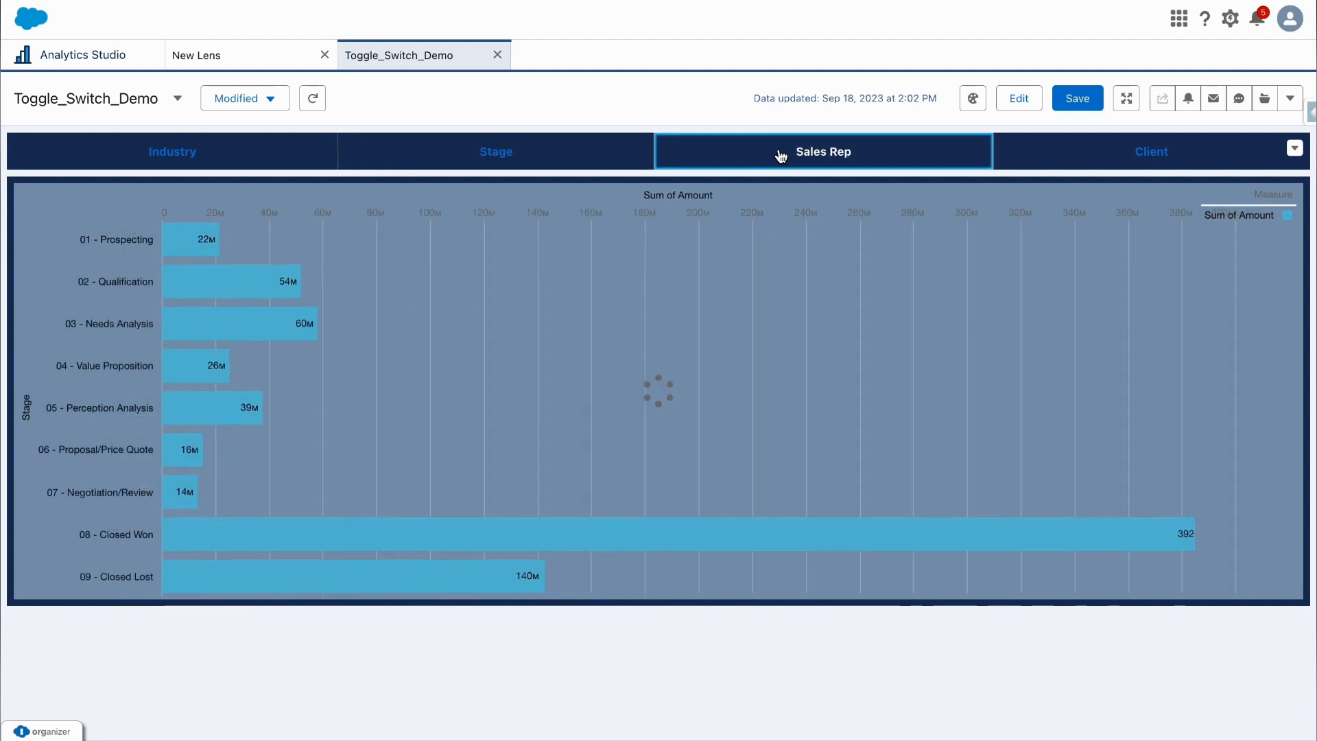
{"action": "left_click", "coordinate": [1081, 158]}
{"action": "left_click", "coordinate": [814, 160]}
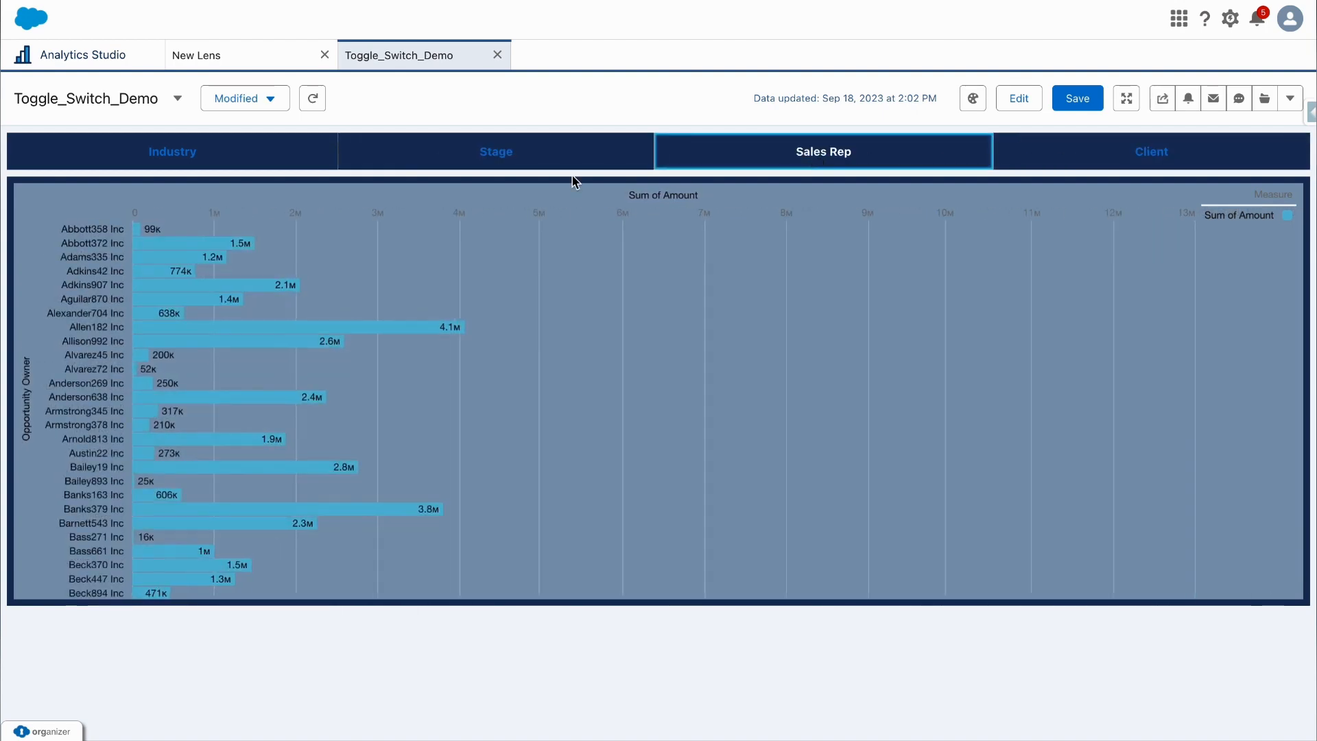
{"action": "left_click", "coordinate": [553, 165]}
{"action": "left_click", "coordinate": [220, 156]}
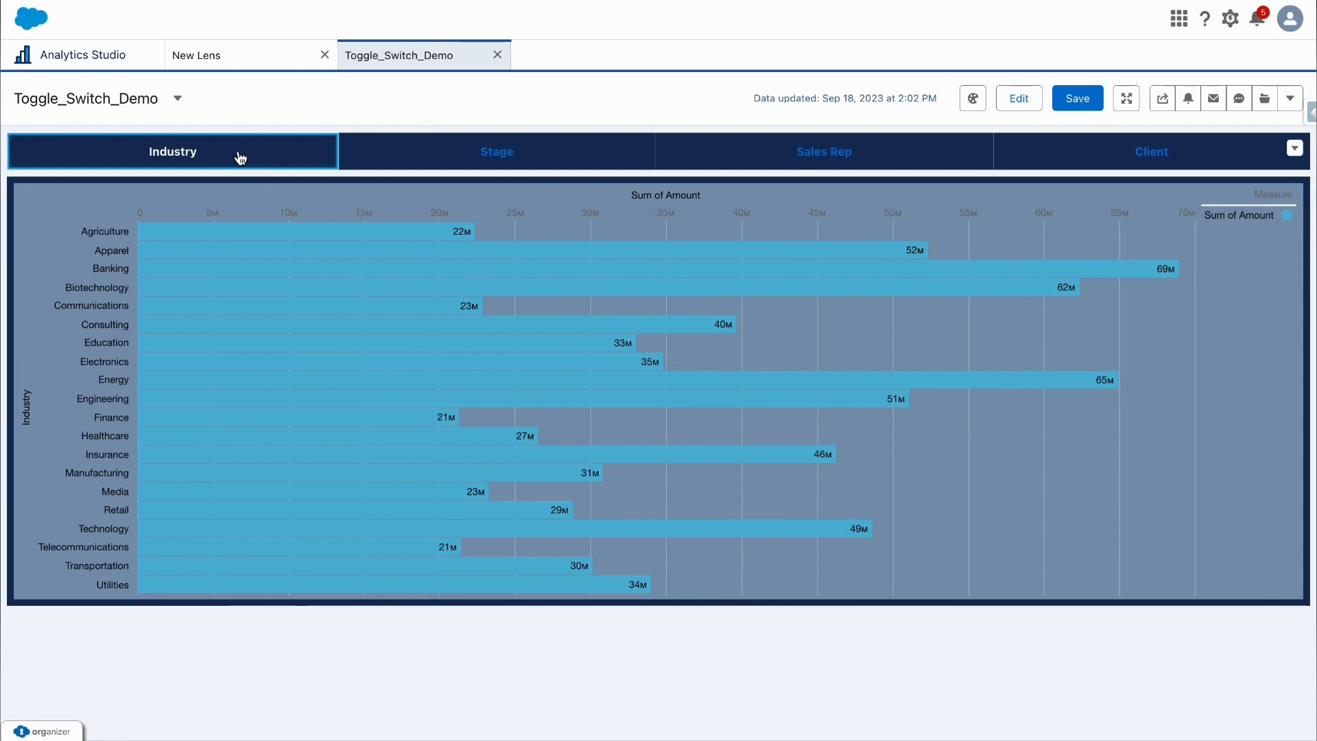
{"action": "left_click", "coordinate": [401, 149]}
{"action": "left_click", "coordinate": [751, 153]}
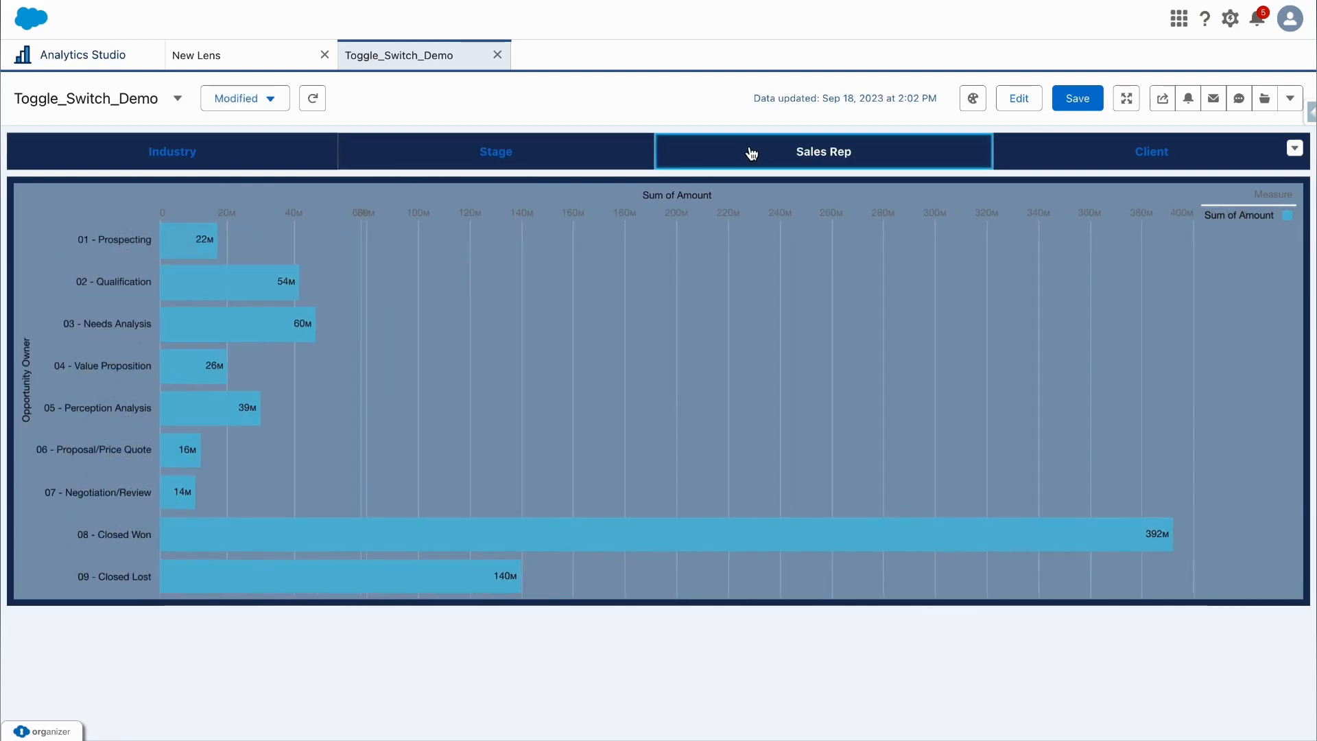
{"action": "left_click", "coordinate": [1123, 144]}
{"action": "left_click", "coordinate": [220, 157]}
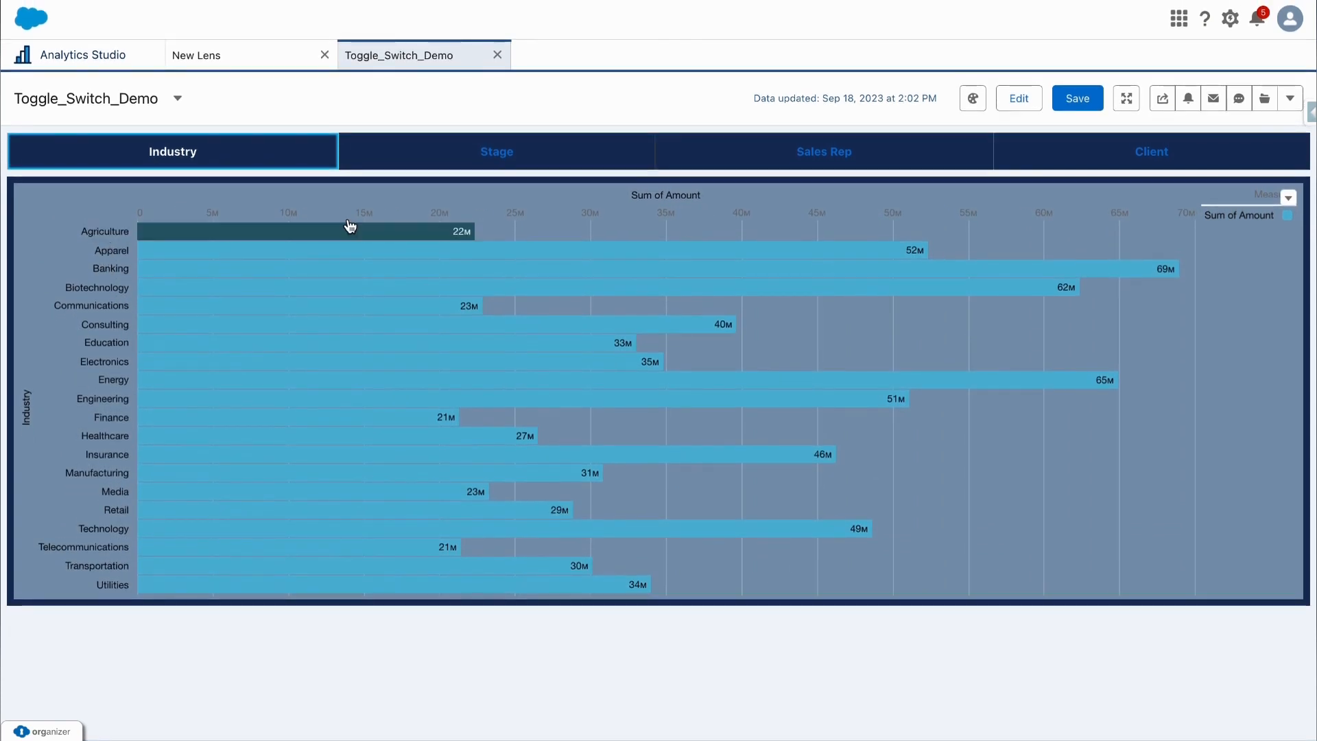
- Inspect the Agriculture amount by industry and the 08 - Closed Won amount by stage
{"action": "mouse_move", "coordinate": [466, 243]}
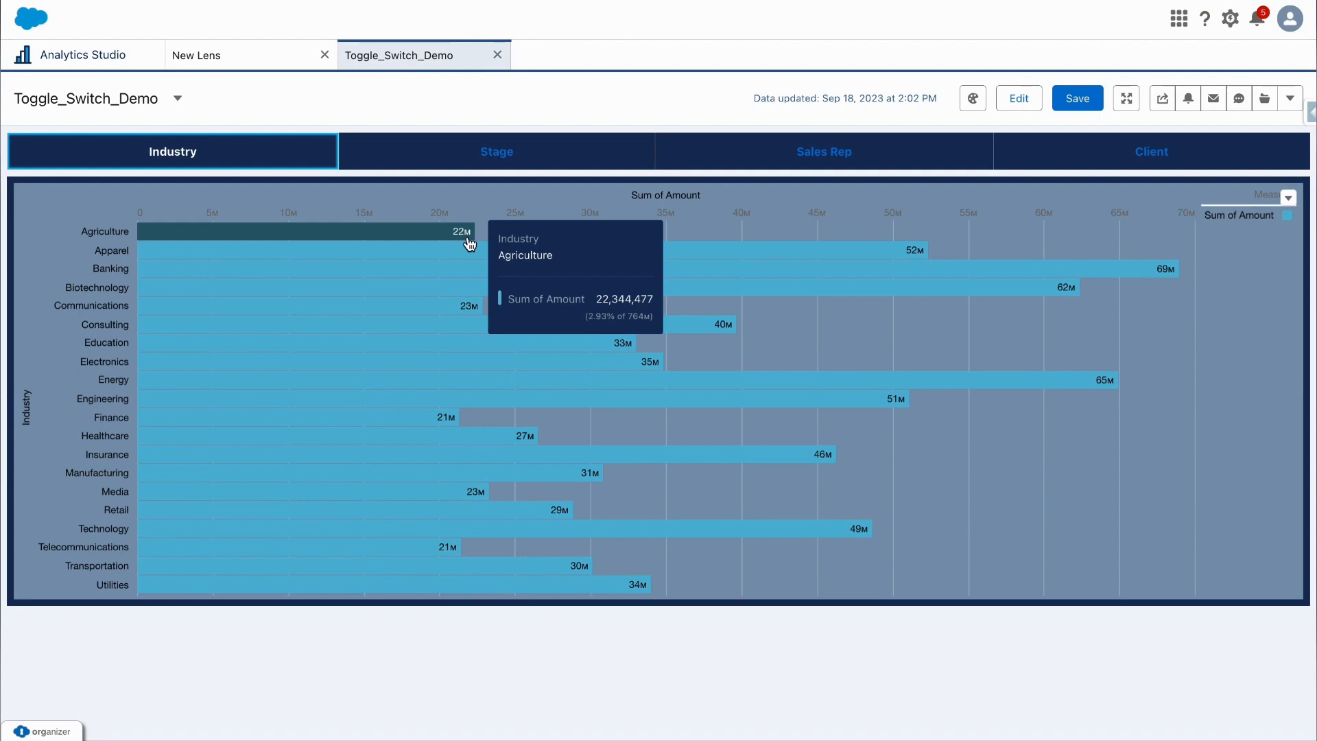
{"action": "left_click", "coordinate": [491, 158]}
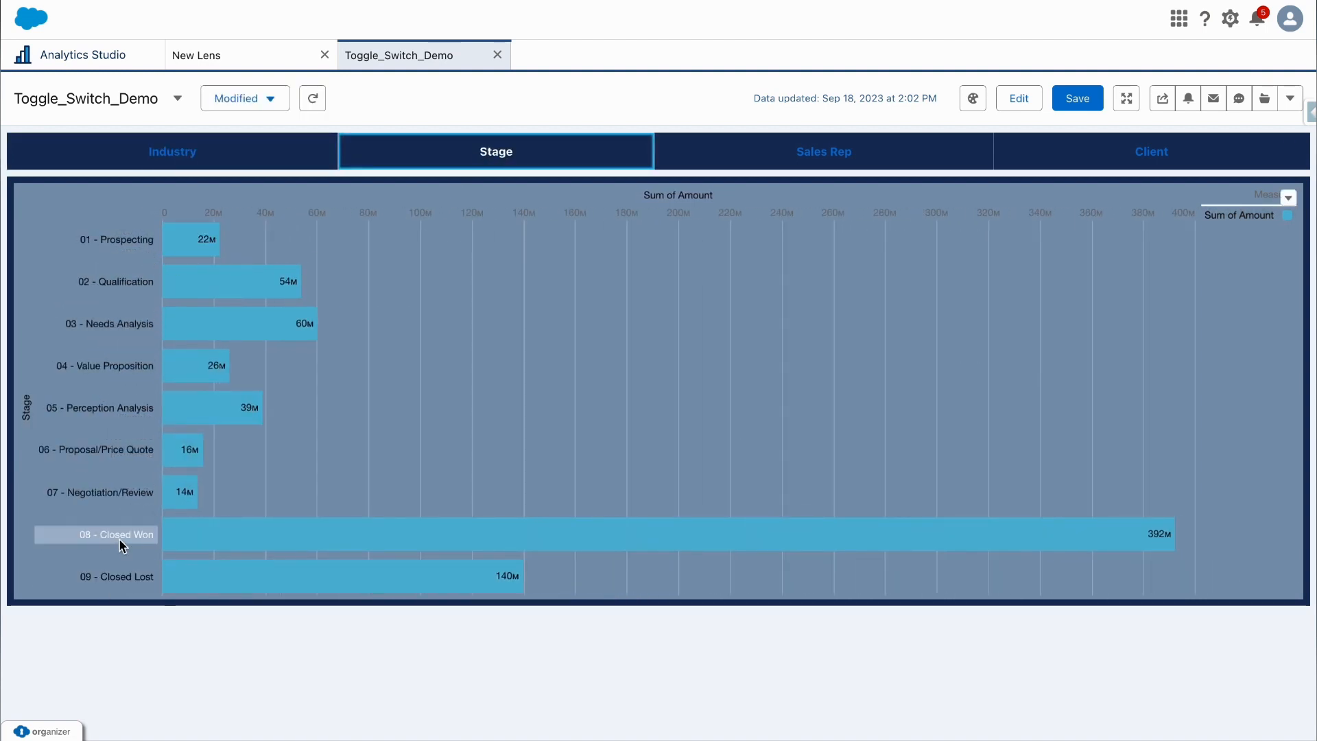
{"action": "mouse_move", "coordinate": [1169, 544]}
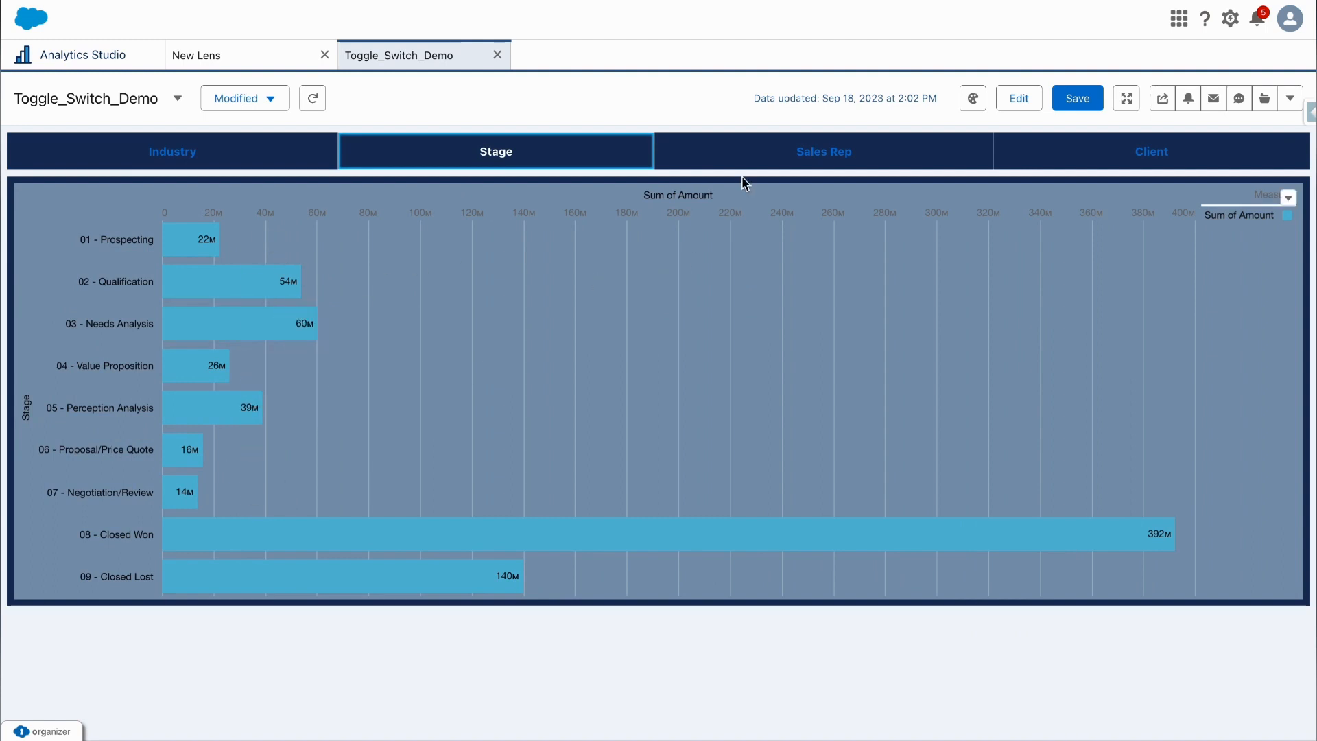
- Group the dashboard chart by Sales Rep and inspect the summed amounts of individual opportunity owners
{"action": "left_click", "coordinate": [806, 152]}
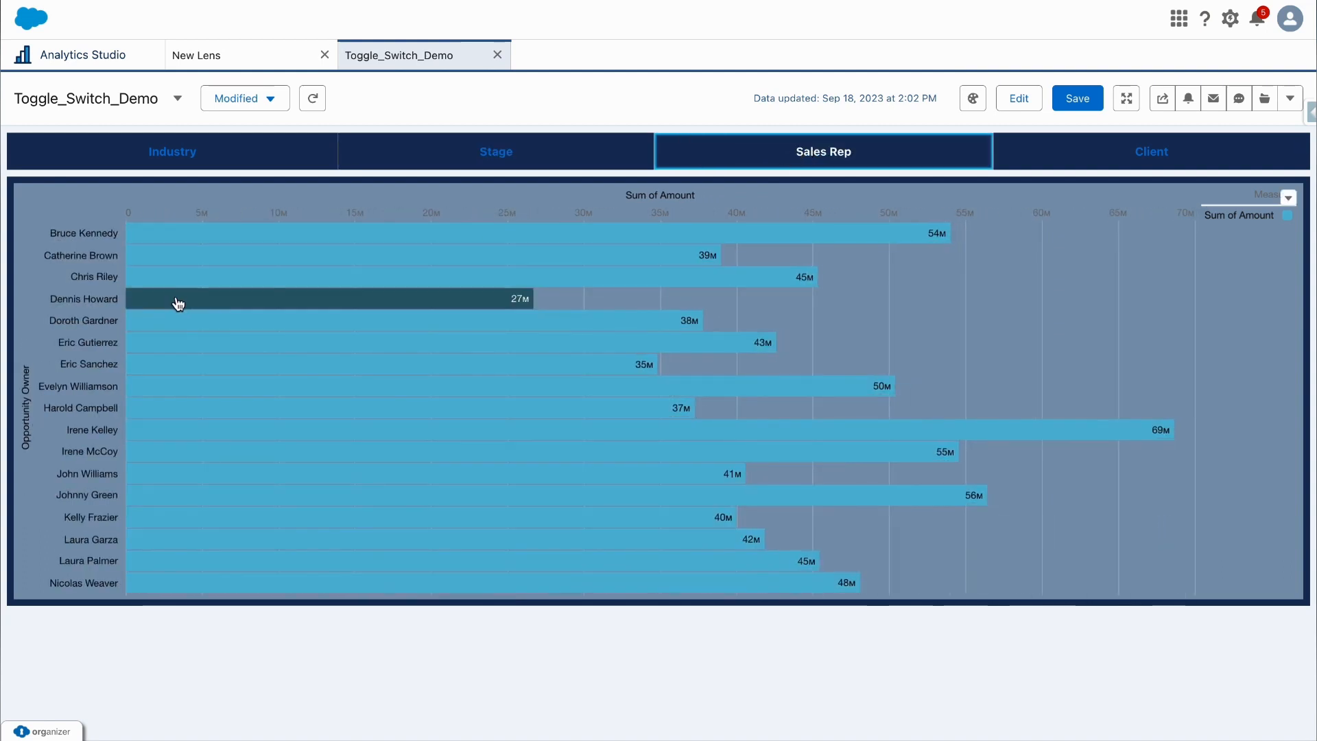
{"action": "mouse_move", "coordinate": [502, 479]}
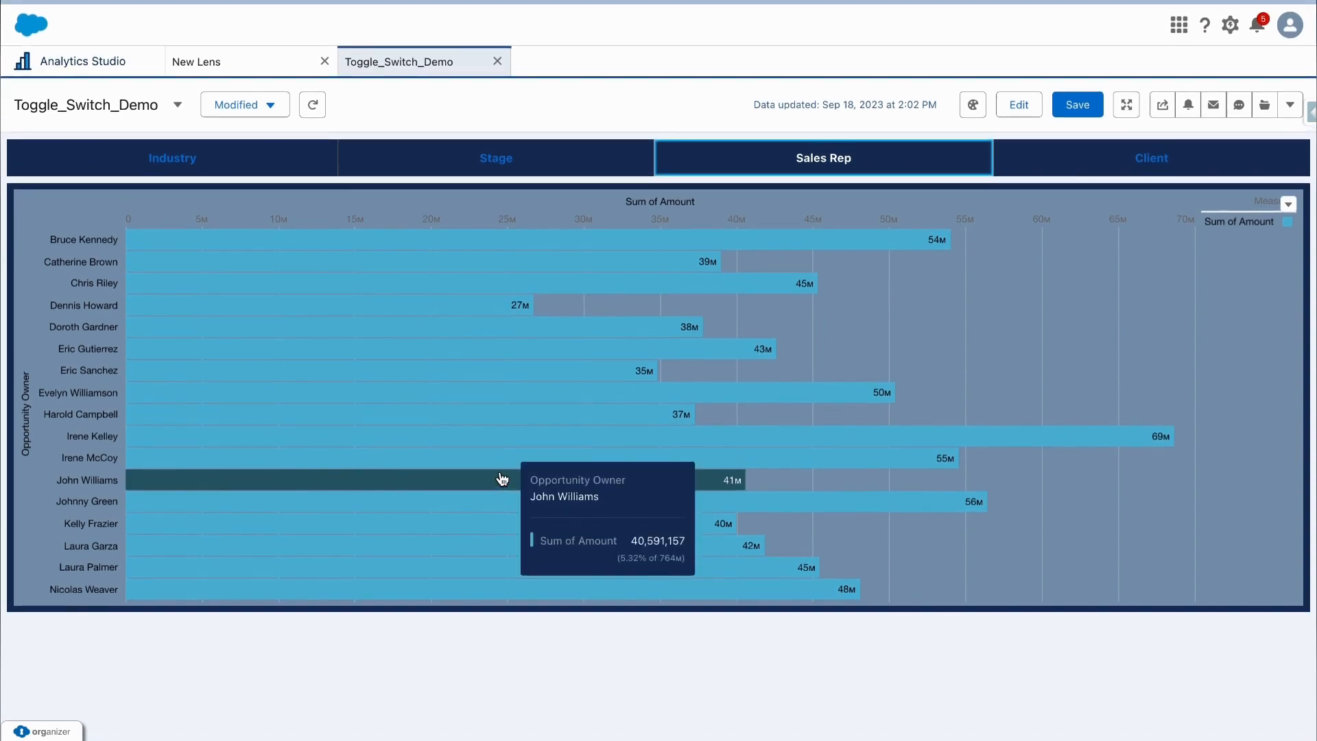
{"action": "mouse_move", "coordinate": [1163, 435]}
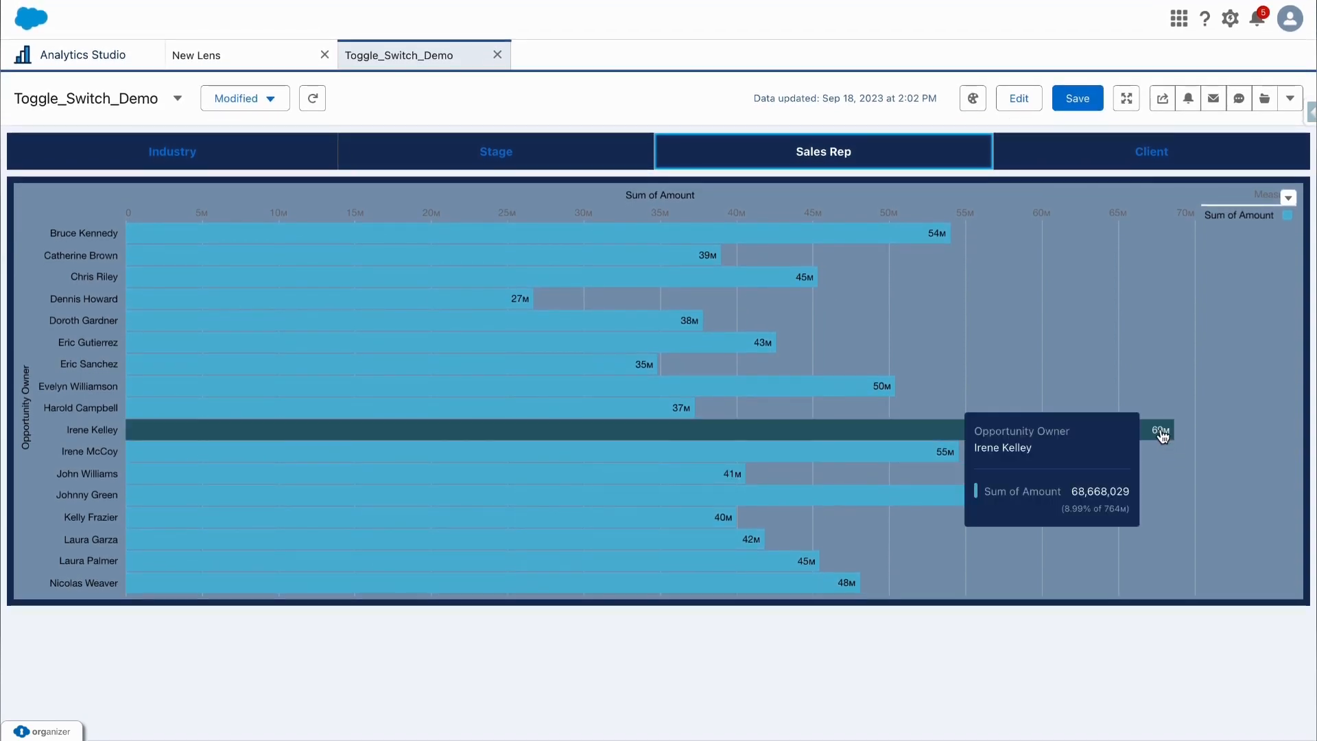
- Group the dashboard chart by Client and browse the summed amounts per account
{"action": "left_click", "coordinate": [1153, 158]}
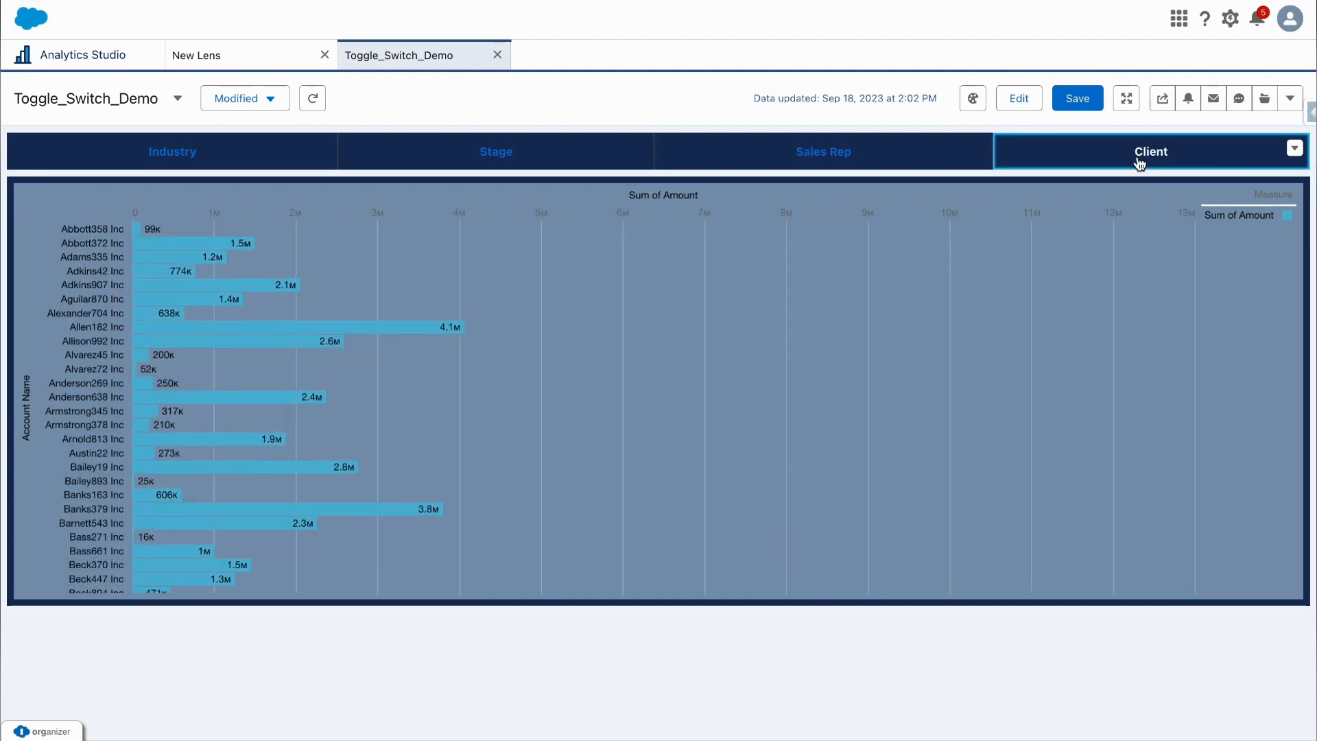
{"action": "scroll", "coordinate": [223, 315], "scroll_direction": "down", "scroll_amount": 10}
{"action": "scroll", "coordinate": [223, 315], "scroll_direction": "down", "scroll_amount": 10}
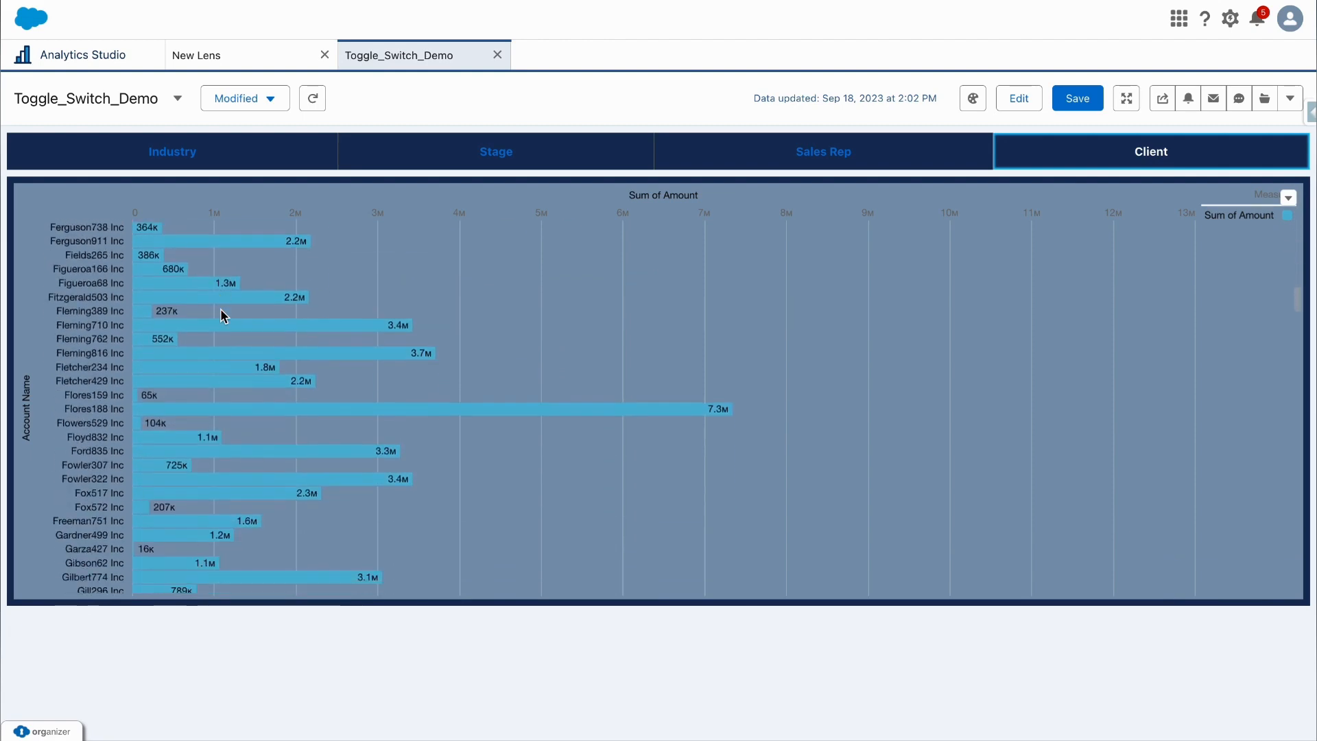
{"action": "mouse_move", "coordinate": [238, 355]}
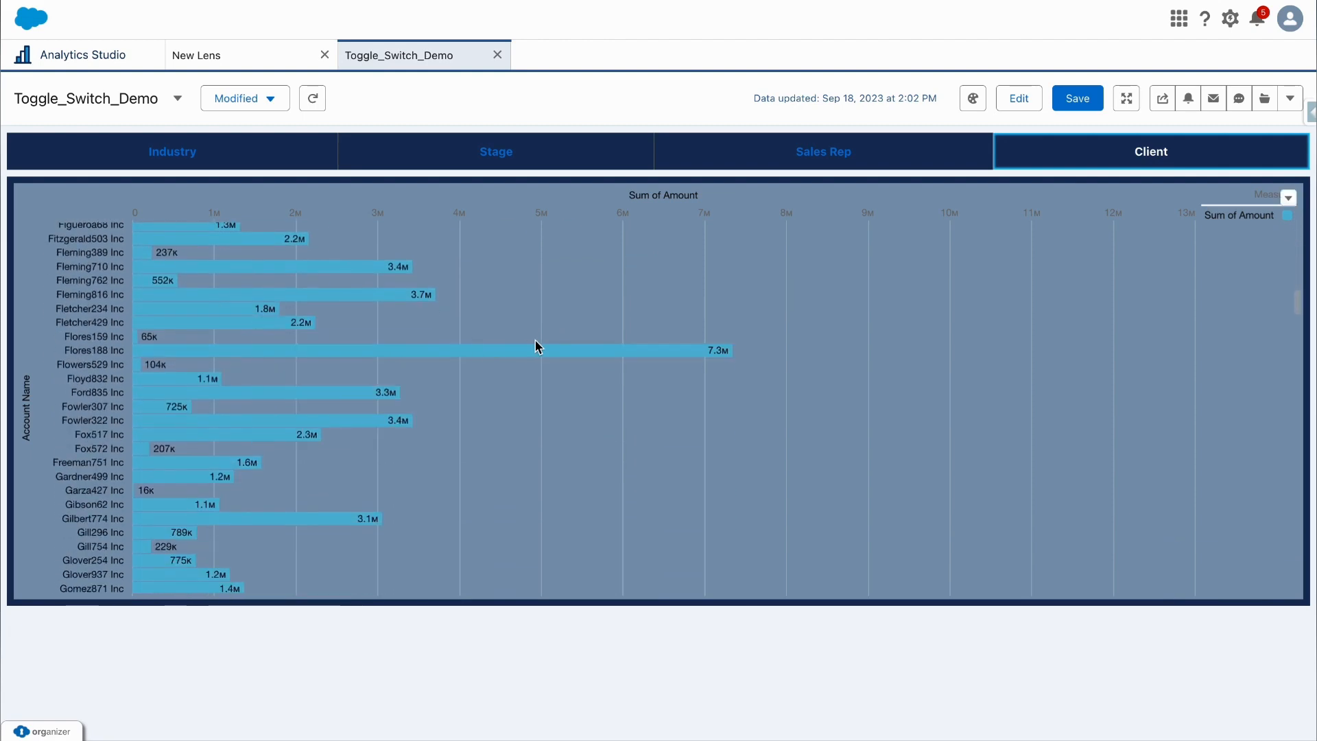
- Scan the remaining account amounts in the Client grouping and return the dashboard chart to the Industry grouping
{"action": "scroll", "coordinate": [692, 363], "scroll_direction": "down", "scroll_amount": 10}
{"action": "scroll", "coordinate": [692, 364], "scroll_direction": "up", "scroll_amount": 10}
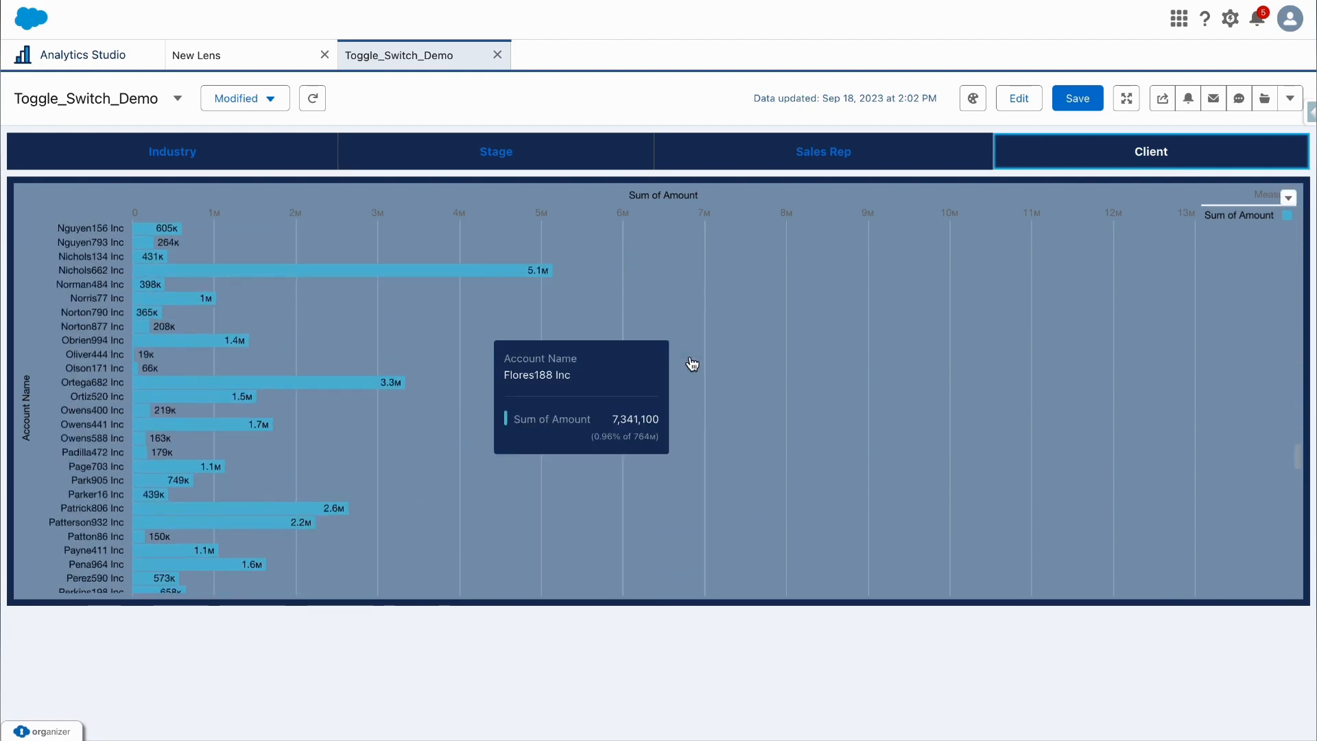
{"action": "scroll", "coordinate": [692, 364], "scroll_direction": "up", "scroll_amount": 10}
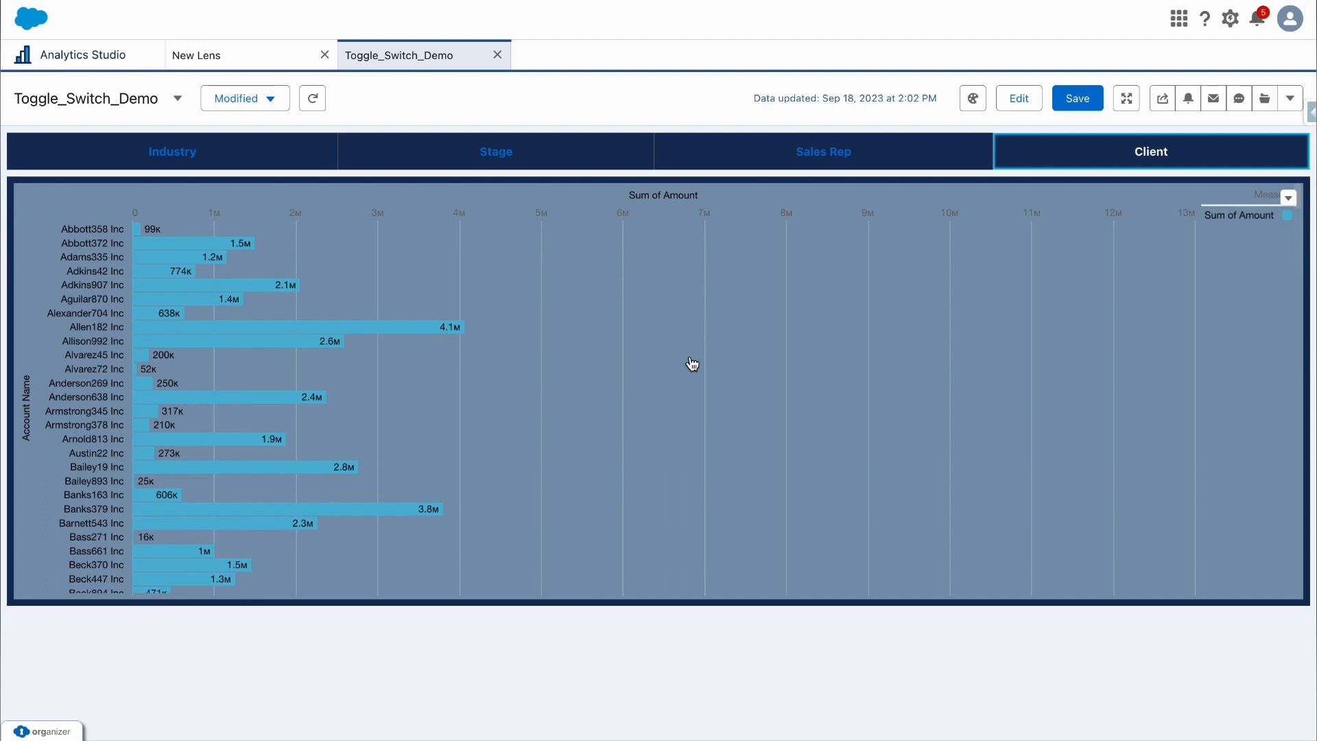
{"action": "left_click", "coordinate": [233, 160]}
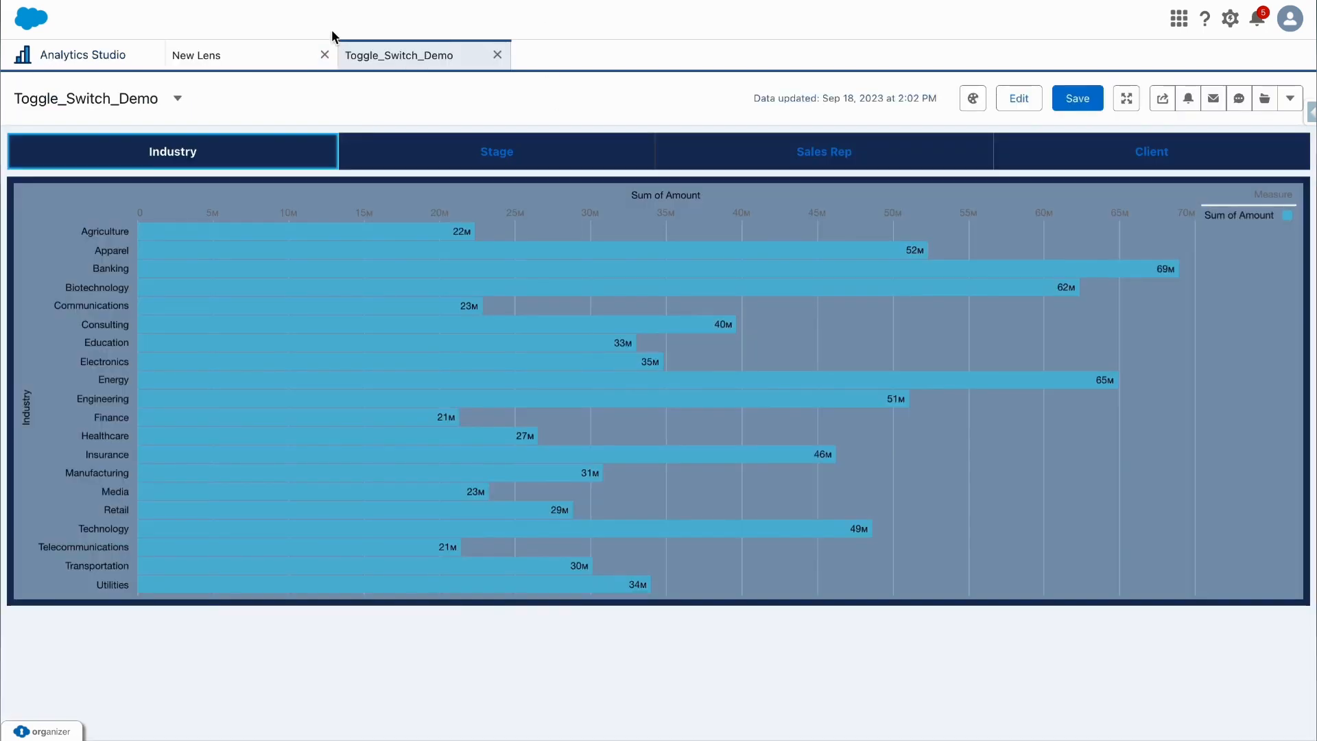
- Return to the New Lens on Sample_Acc_Amount and look at the fields available for a new filter
{"action": "left_click", "coordinate": [236, 68]}
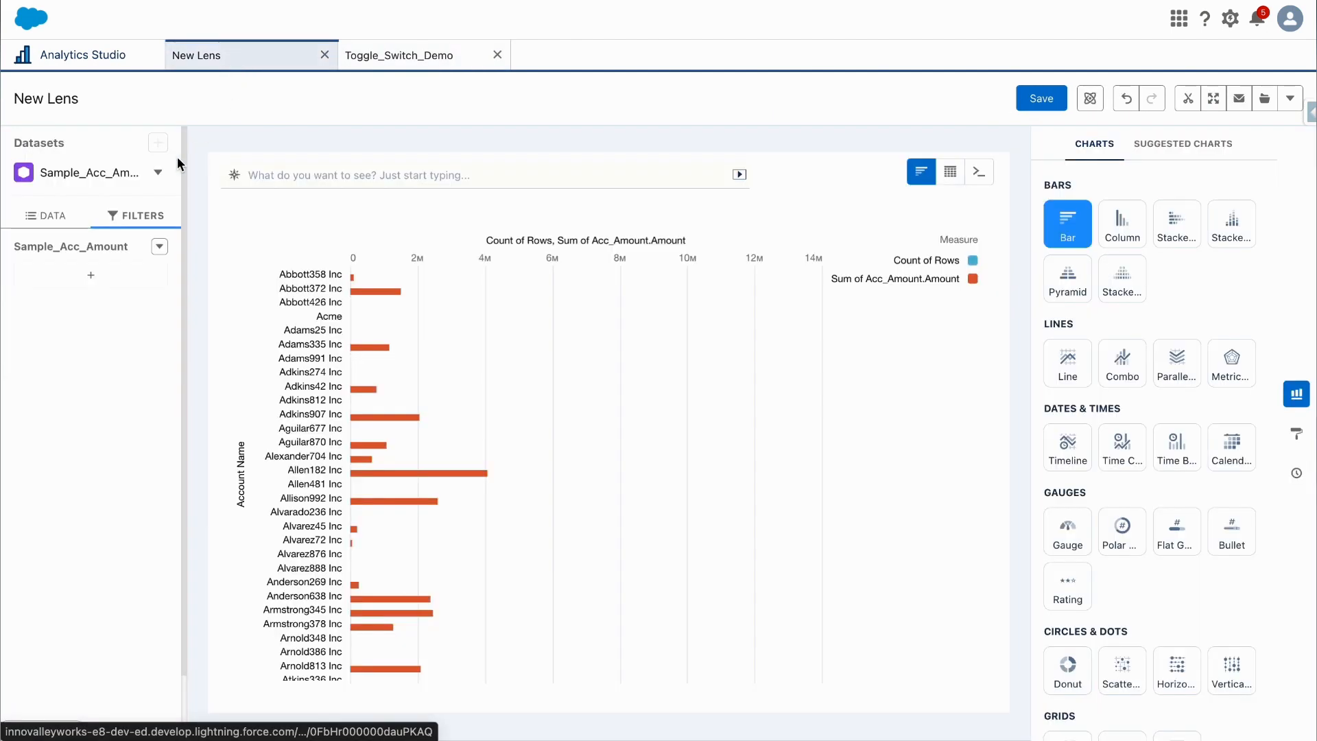
{"action": "left_click", "coordinate": [91, 279]}
{"action": "left_click", "coordinate": [115, 322]}
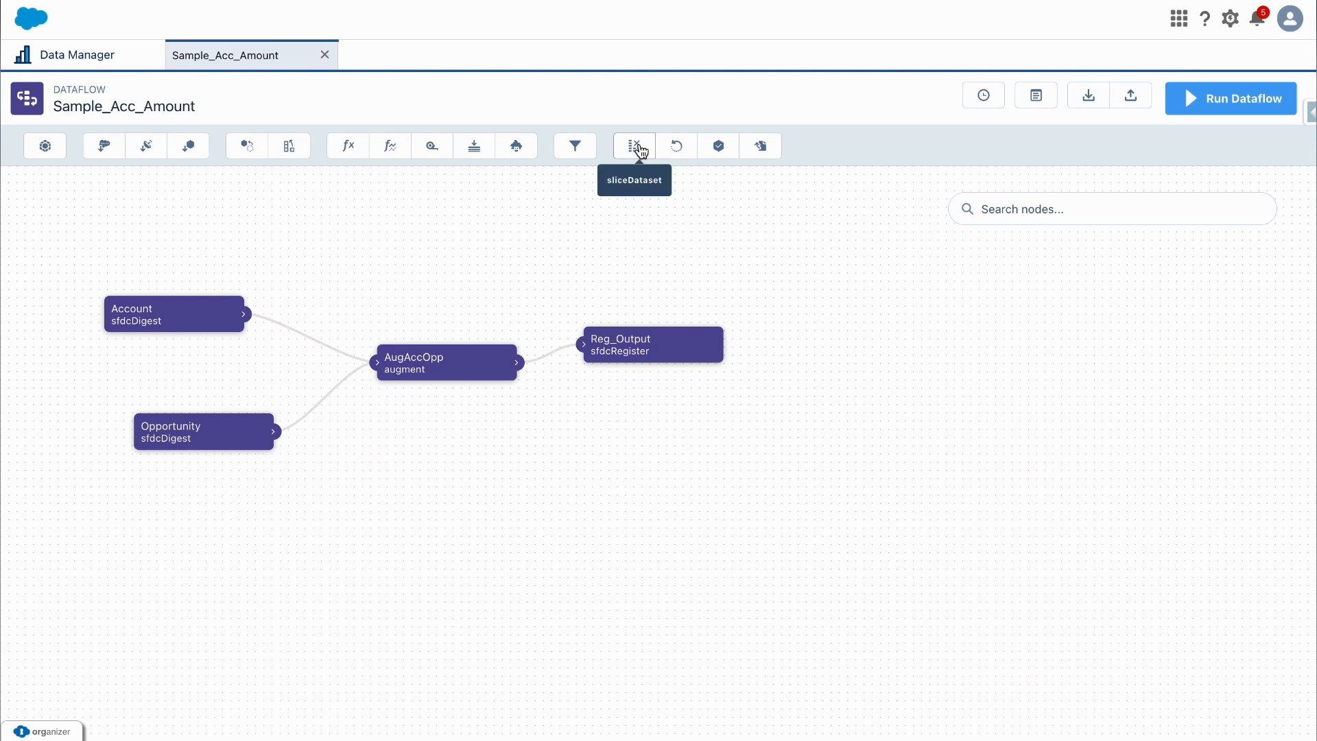
- In the Sample_Acc_Amount dataflow, review the Reg_Output node's output fields and the sliceDataset node's settings without changing either
{"action": "left_click", "coordinate": [648, 340]}
{"action": "left_click", "coordinate": [699, 197]}
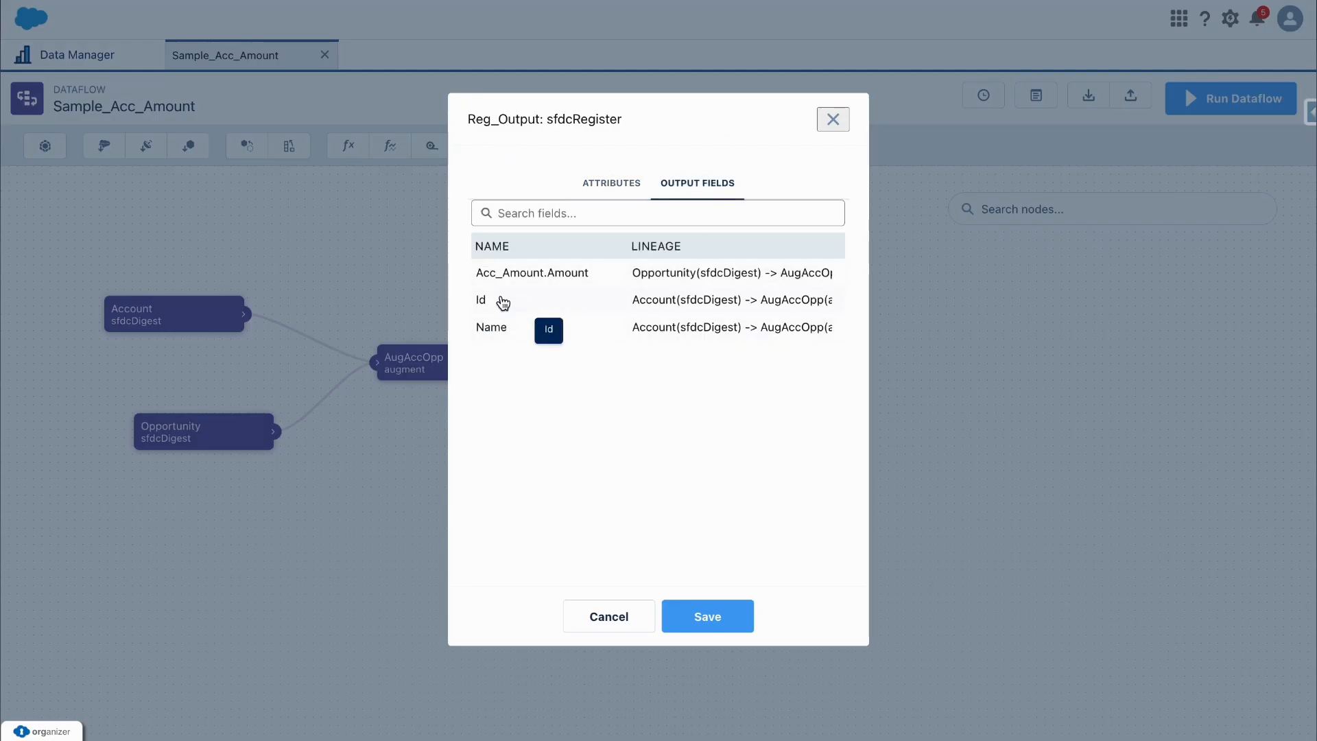
{"action": "left_click", "coordinate": [831, 127]}
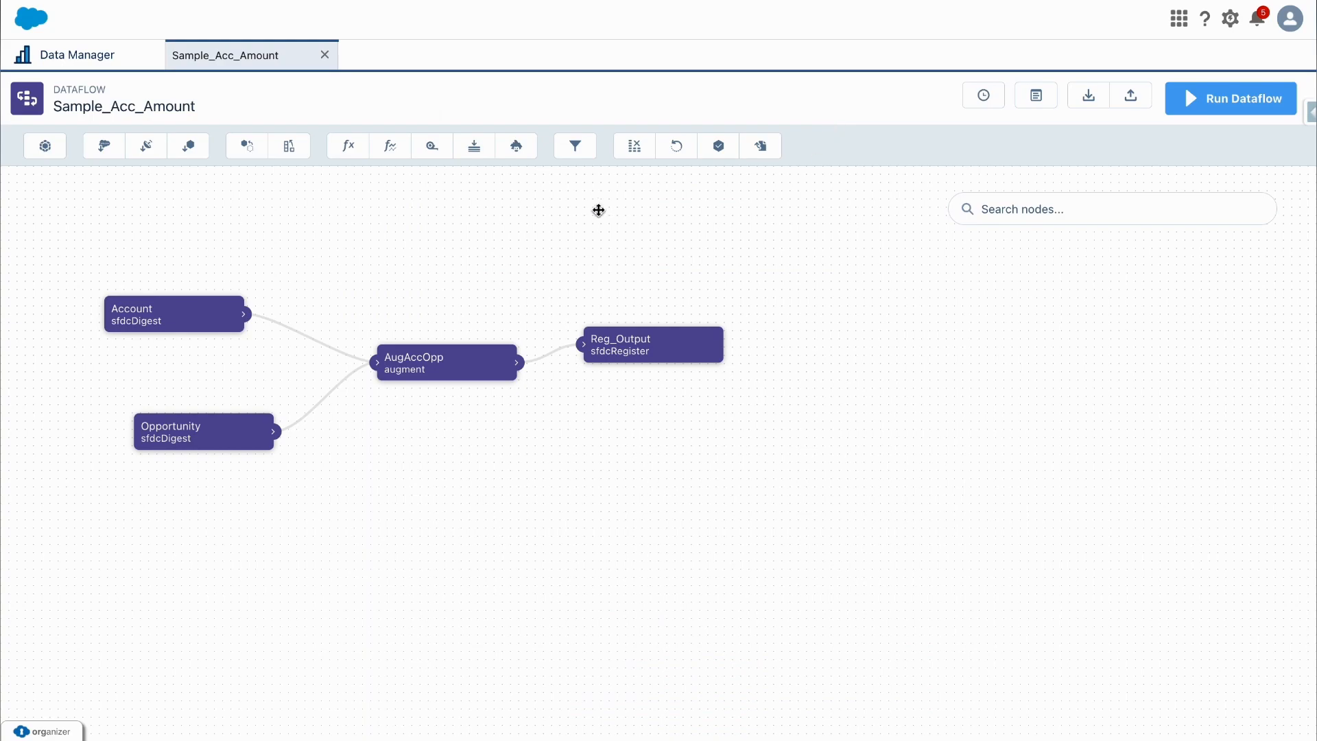
{"action": "left_click", "coordinate": [633, 146]}
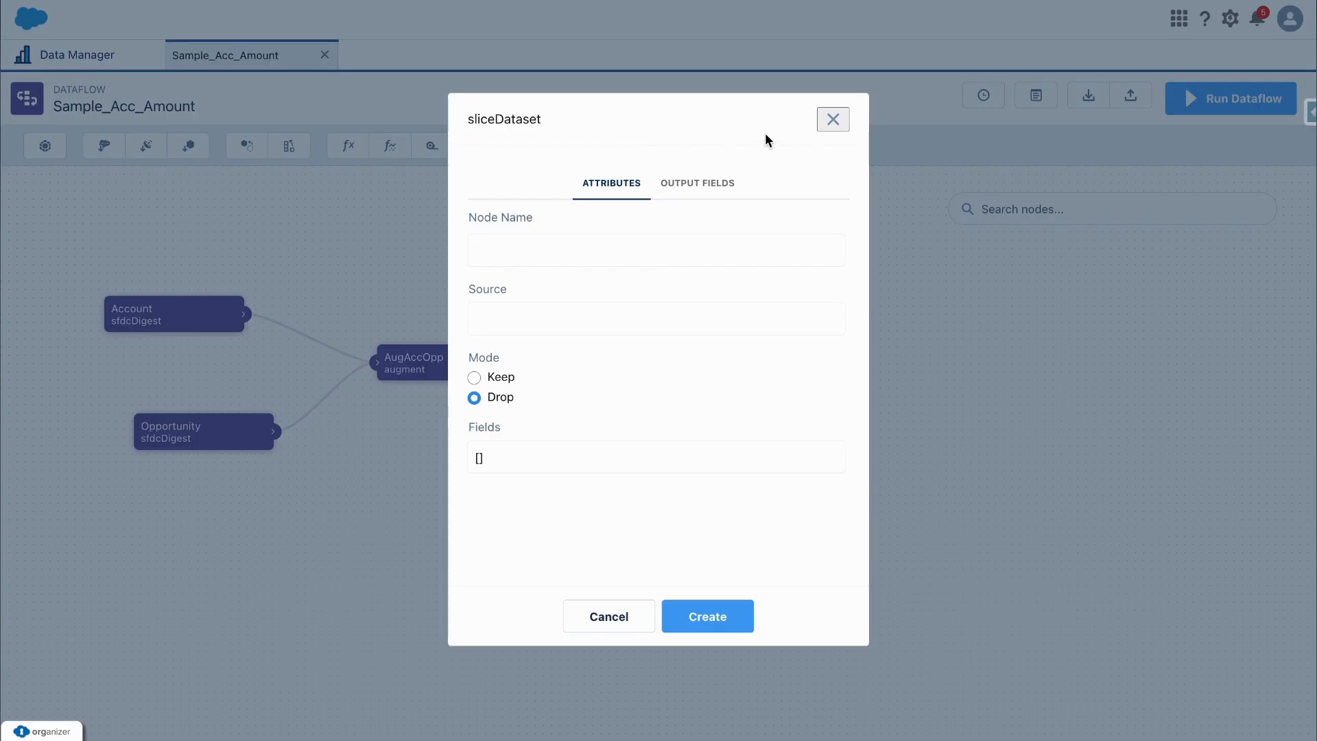
{"action": "left_click", "coordinate": [835, 121]}
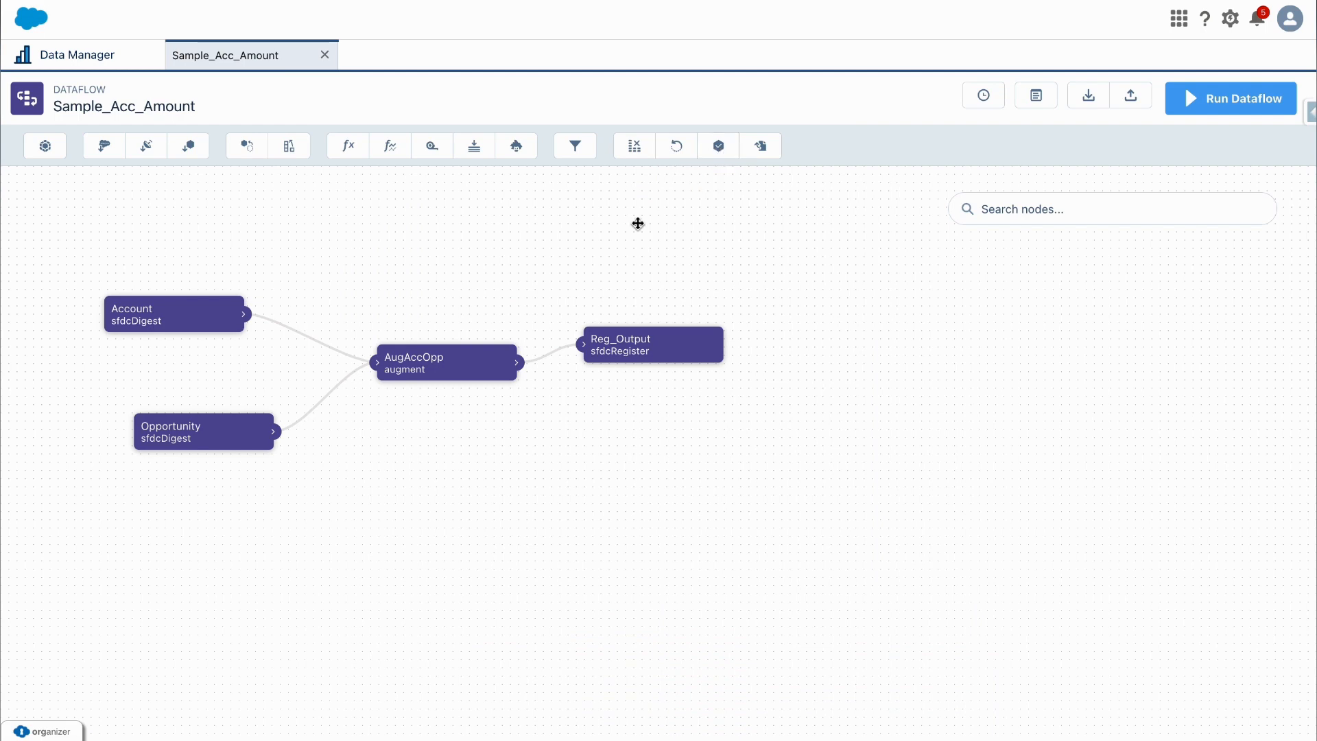
- Compare the Recipes and Dataflows lists in Data Manager, finishing on the list of dataflows
{"action": "left_click", "coordinate": [86, 60]}
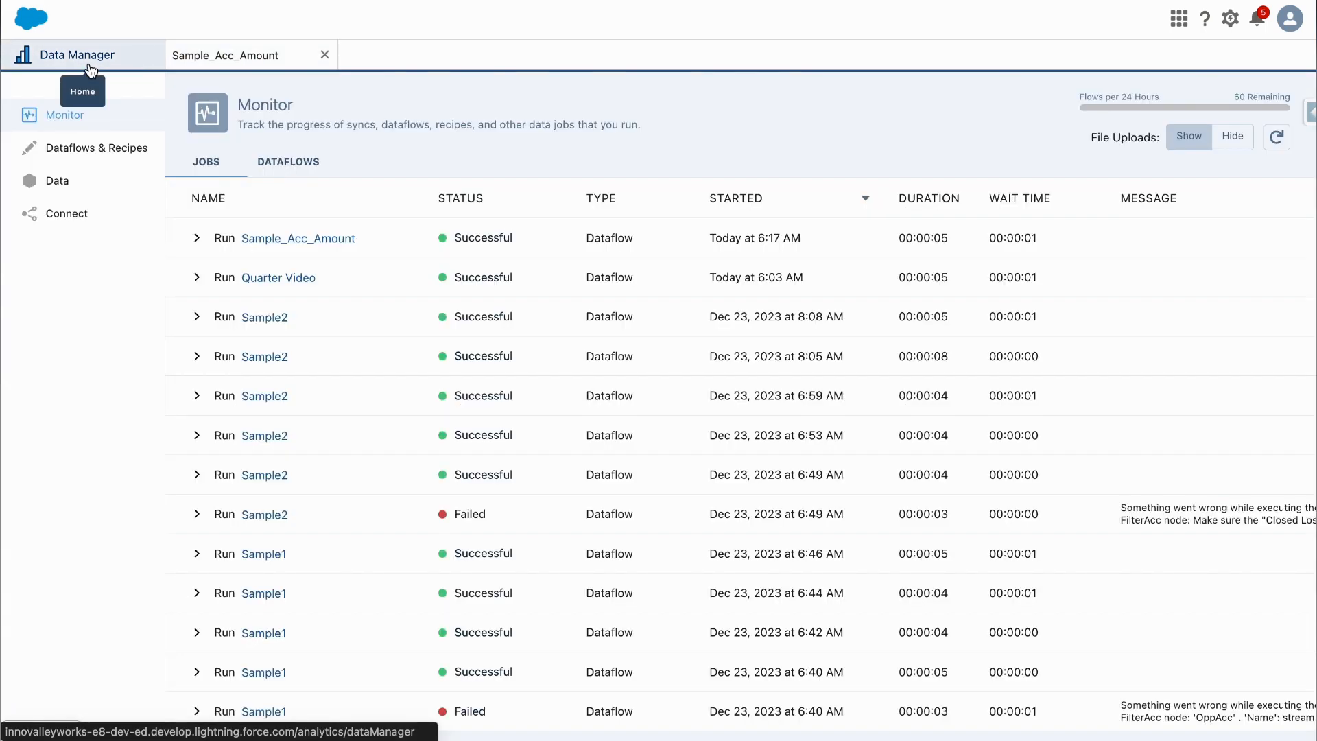
{"action": "left_click", "coordinate": [103, 152]}
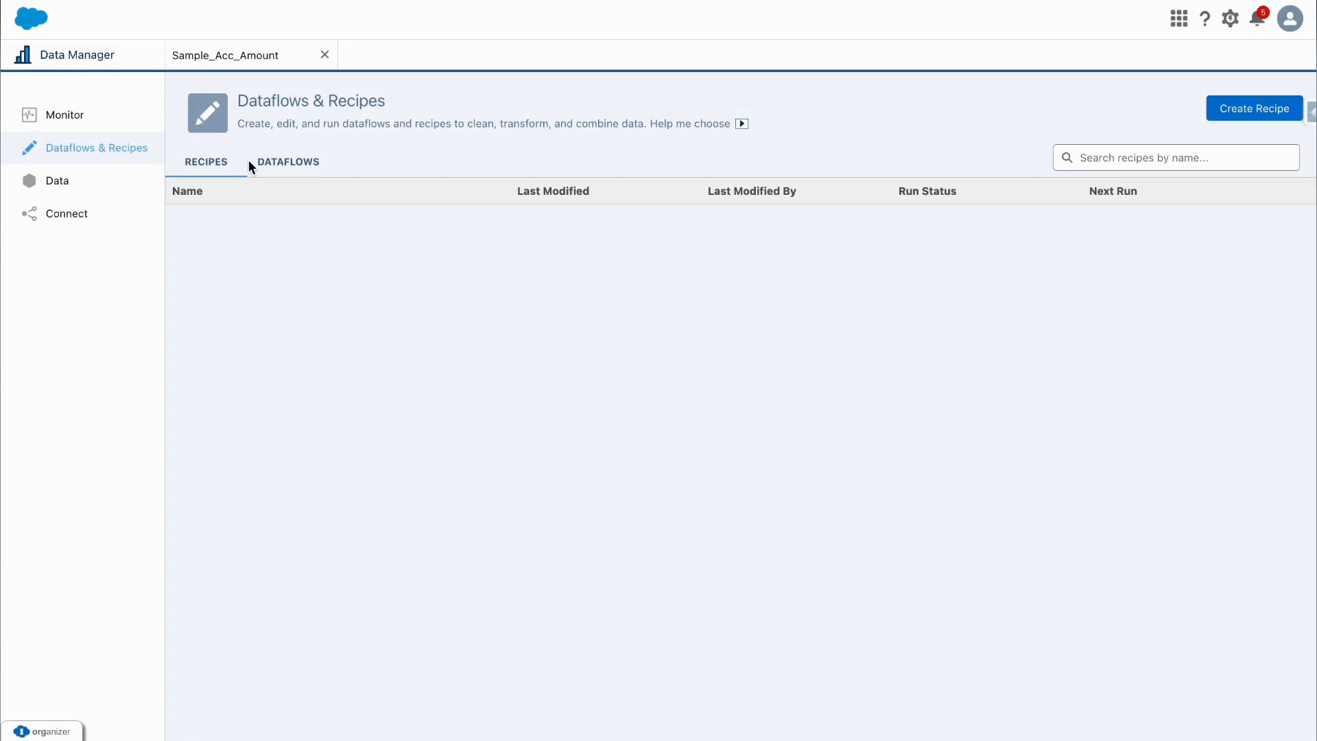
{"action": "left_click", "coordinate": [278, 171]}
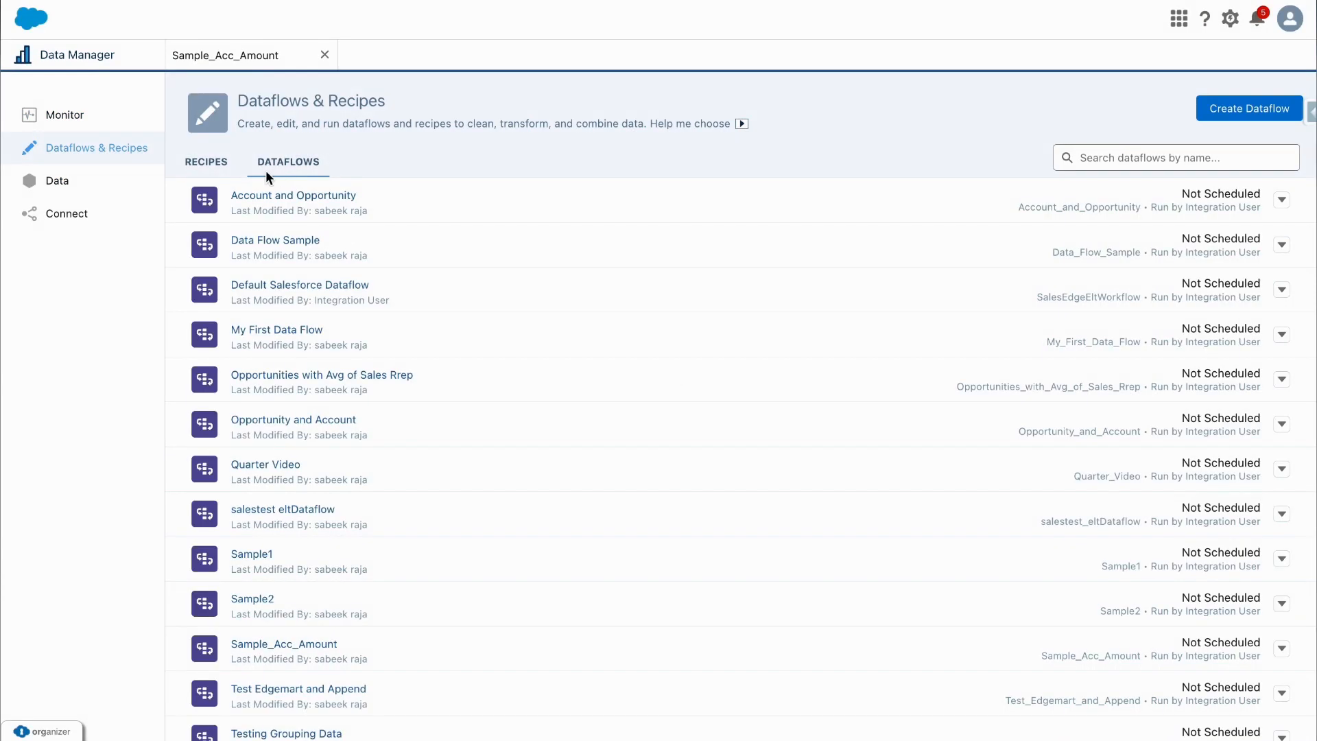
{"action": "left_click", "coordinate": [212, 168]}
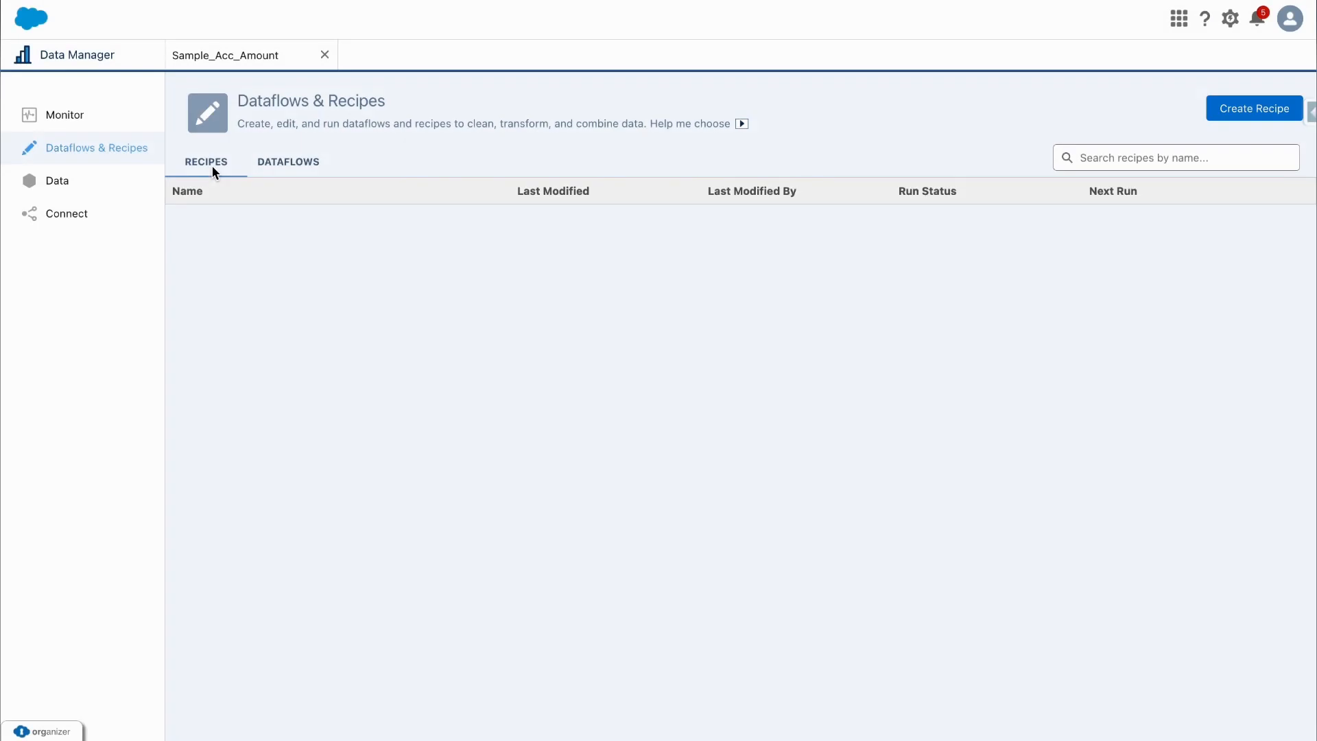
{"action": "left_click", "coordinate": [288, 166]}
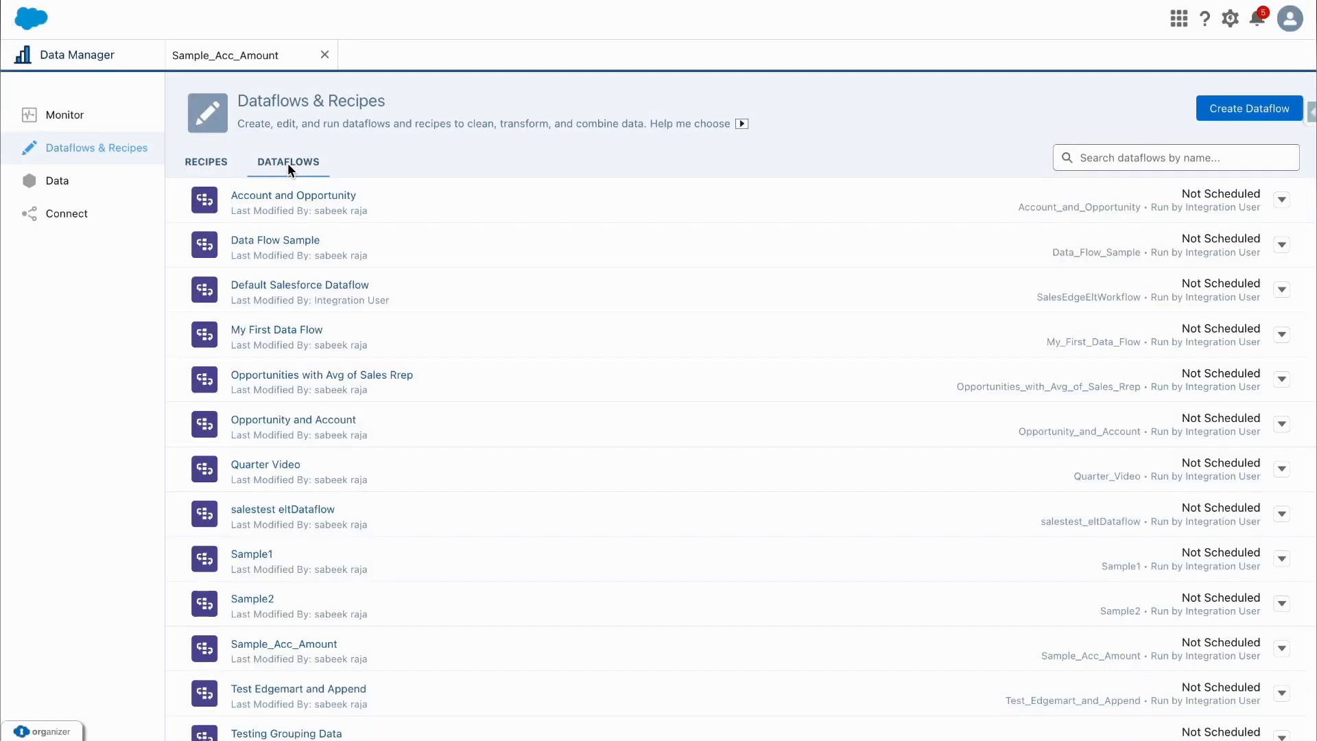